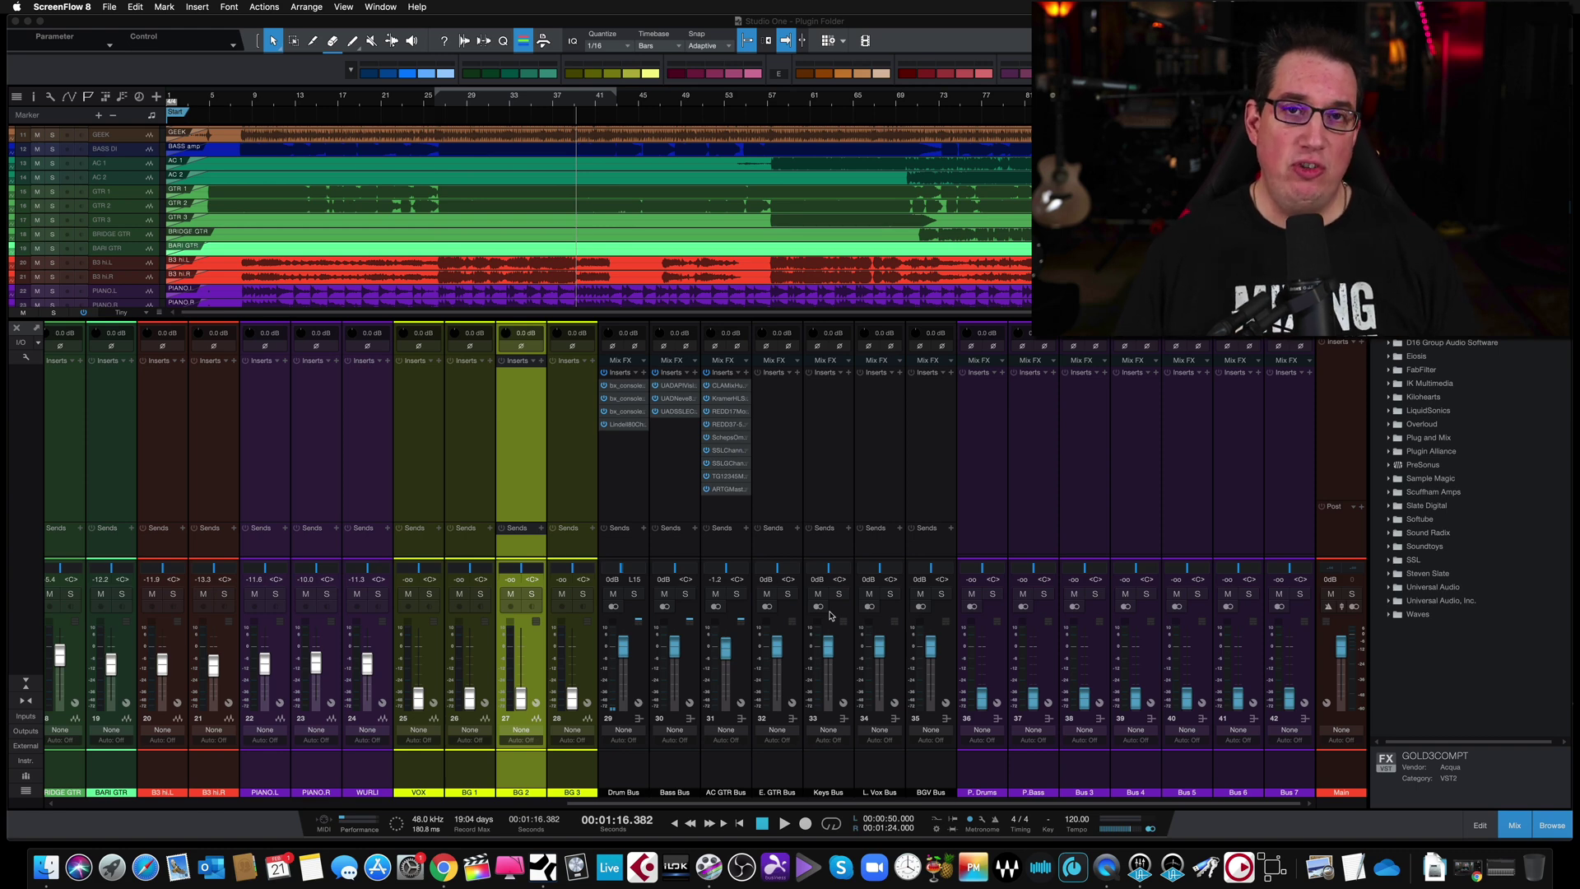
# Step: Open the bx_console Focusrite SC insert on the Drum Bus and reposition its window over the arrangement and mixer
pyautogui.click(623, 388)
pyautogui.moveTo(489, 173); pyautogui.dragTo(334, 165)
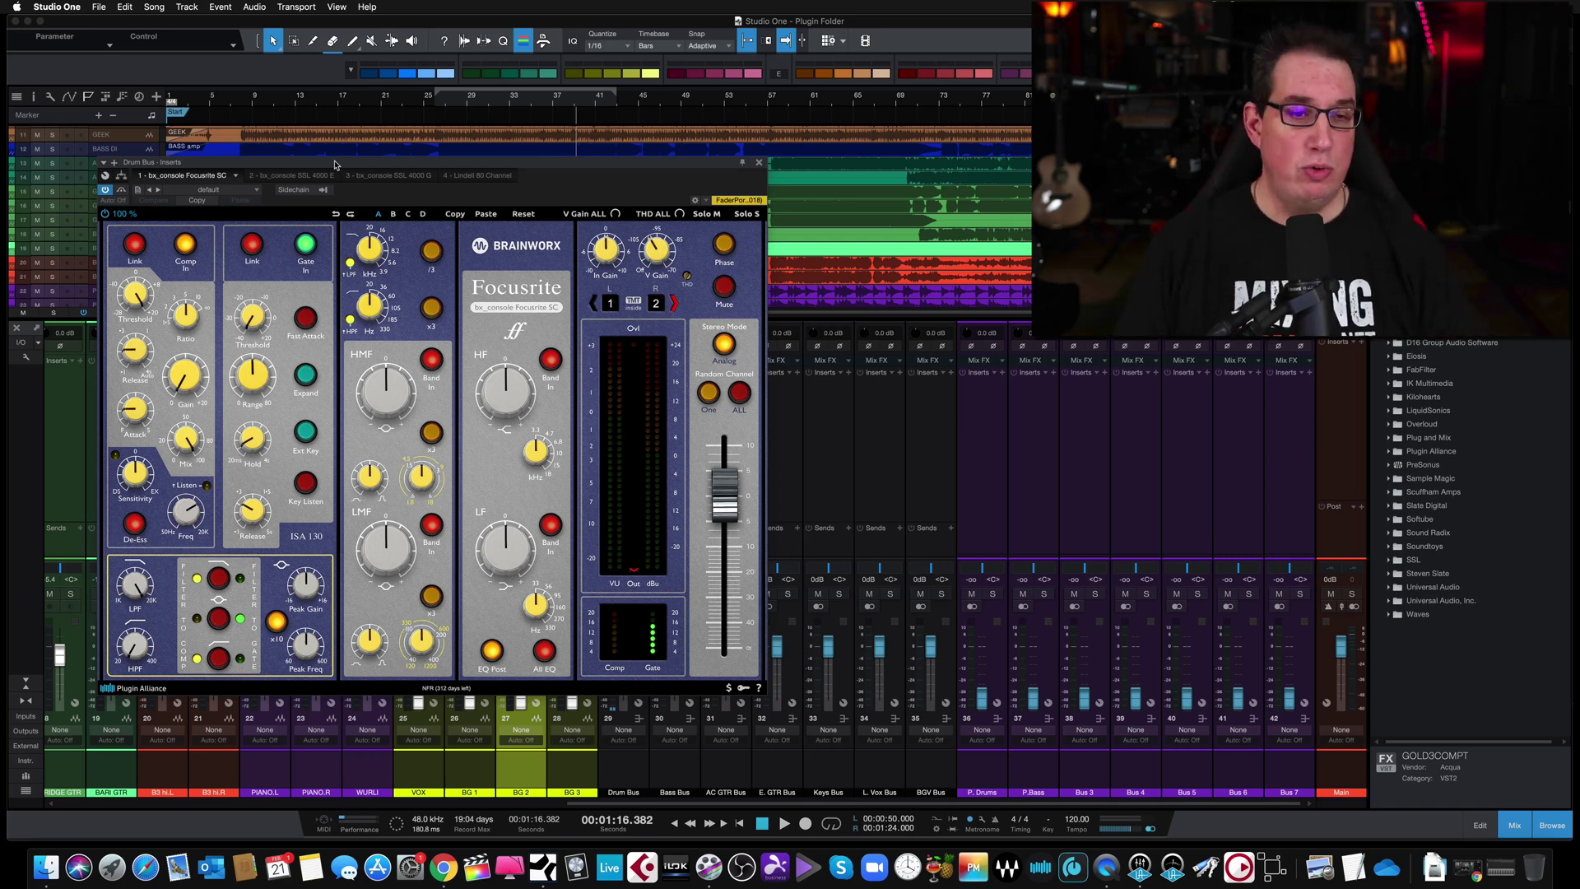
pyautogui.moveTo(335, 164); pyautogui.dragTo(352, 166)
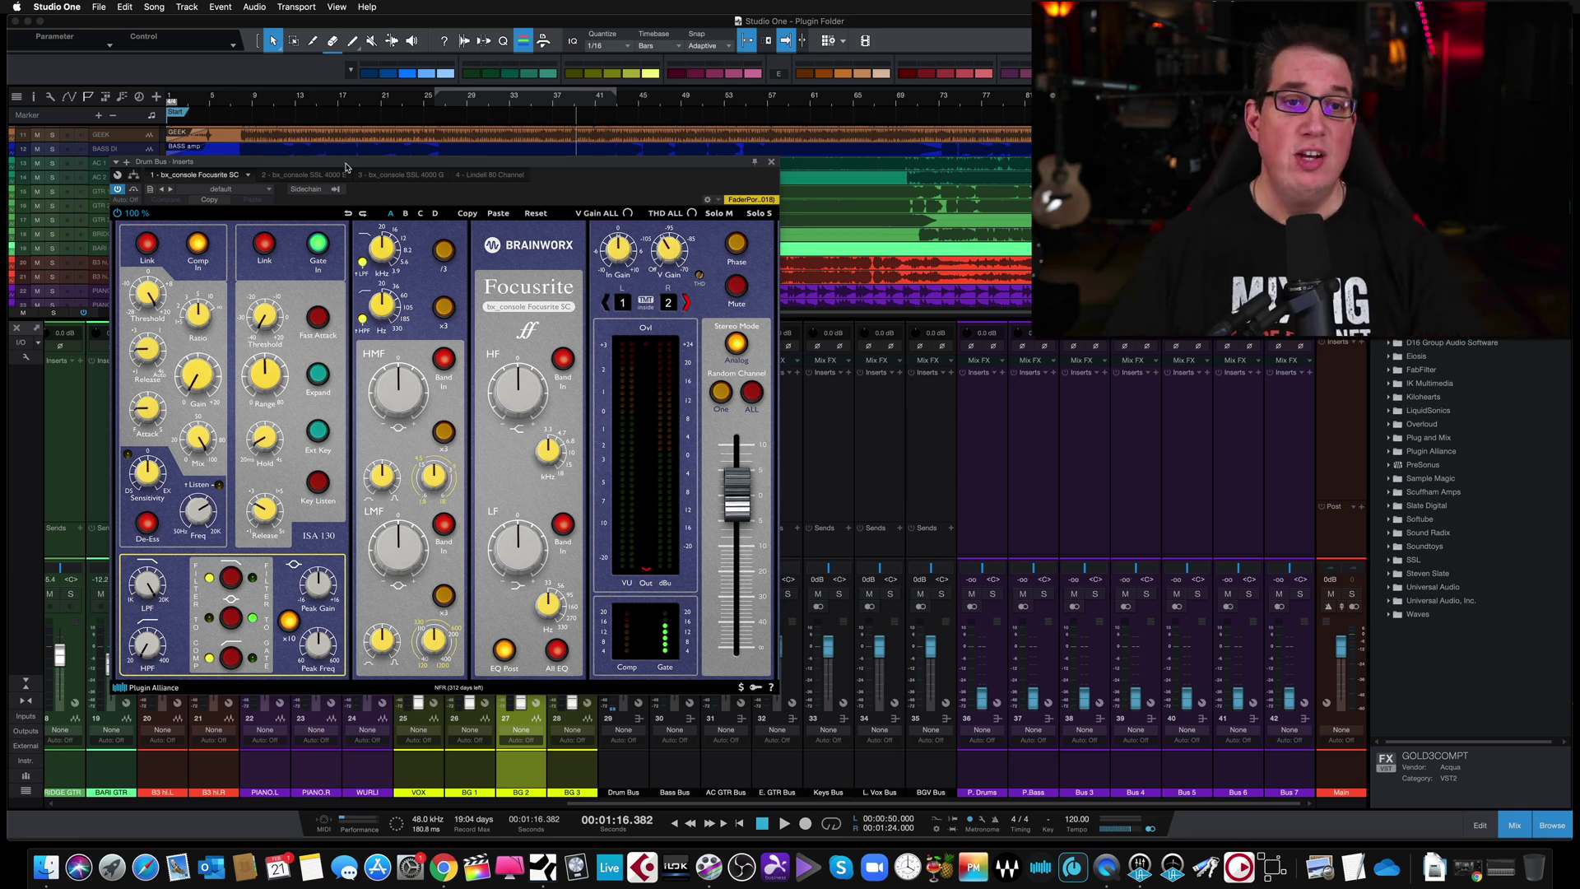
pyautogui.moveTo(345, 161); pyautogui.dragTo(367, 161)
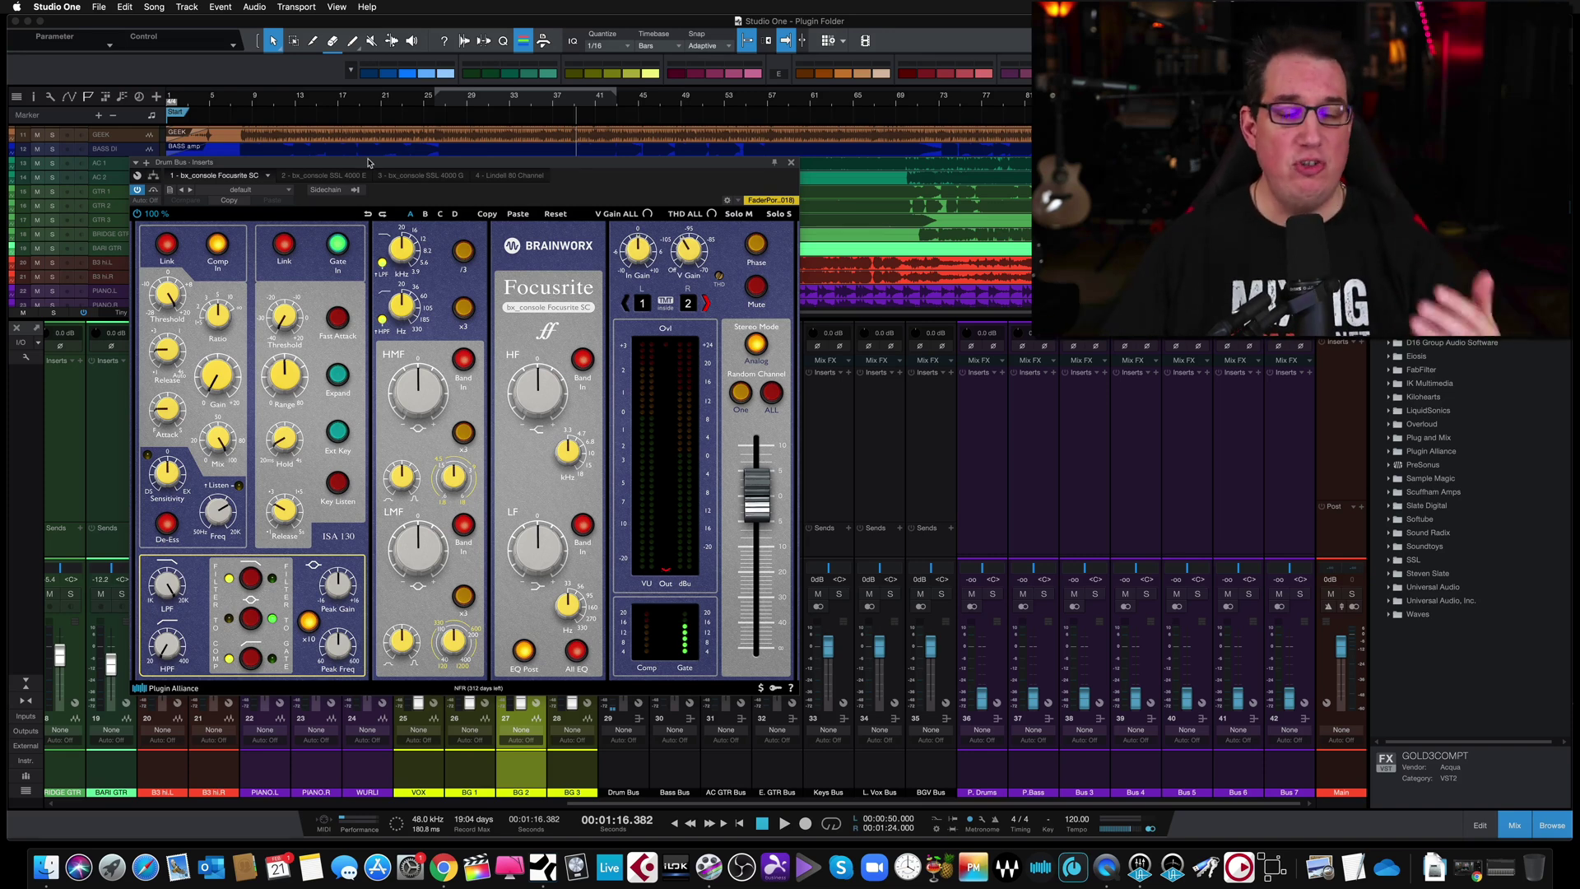
pyautogui.moveTo(368, 165); pyautogui.dragTo(365, 159)
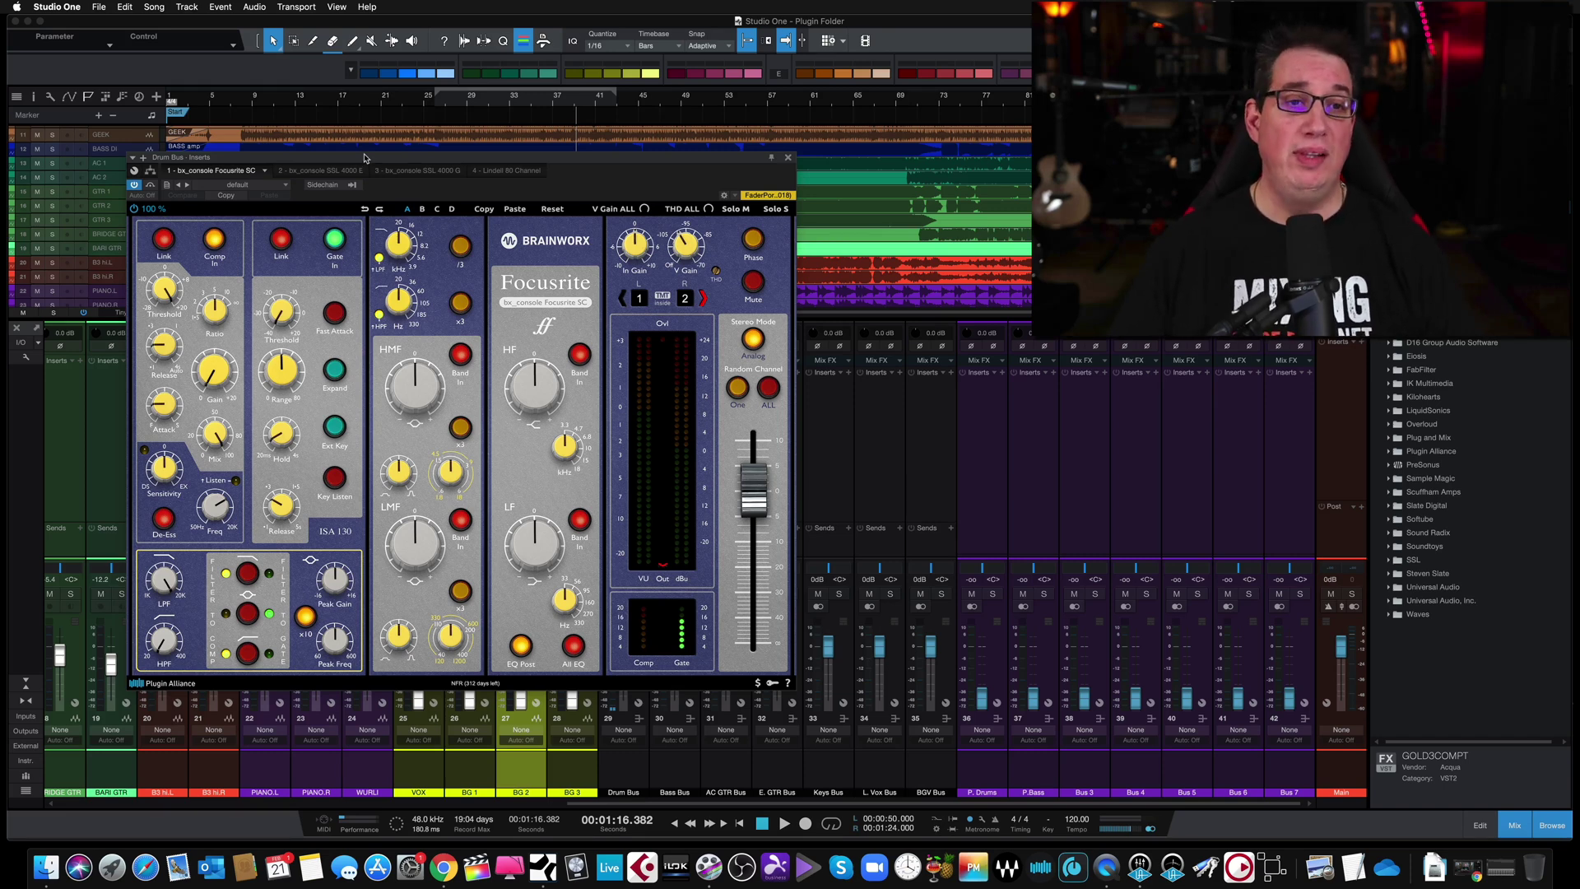
pyautogui.moveTo(365, 157); pyautogui.dragTo(368, 145)
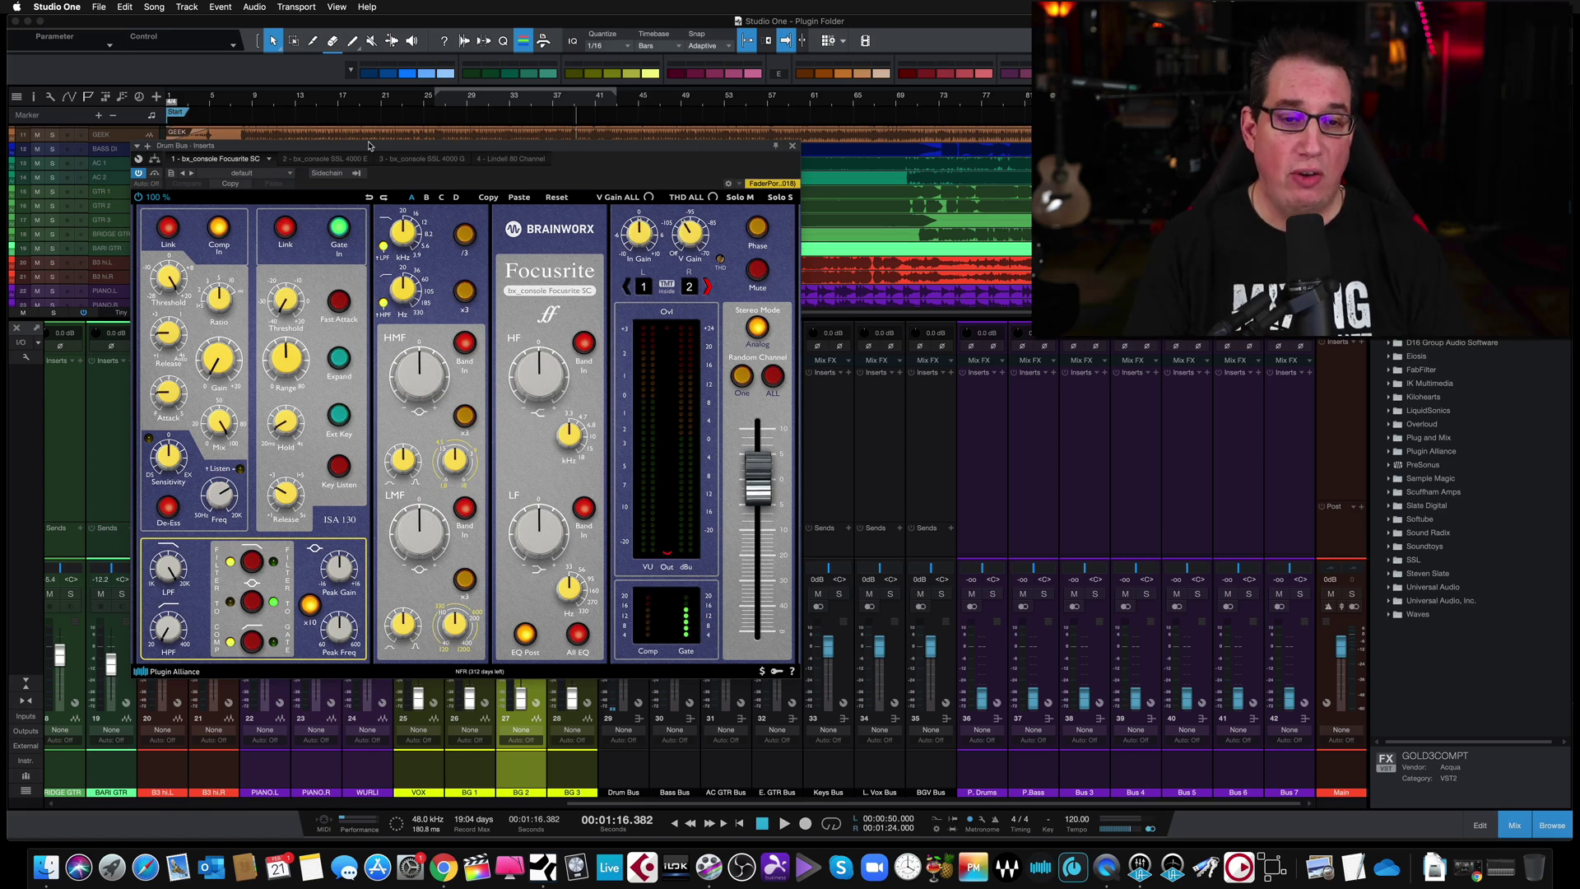
pyautogui.moveTo(365, 147); pyautogui.dragTo(364, 144)
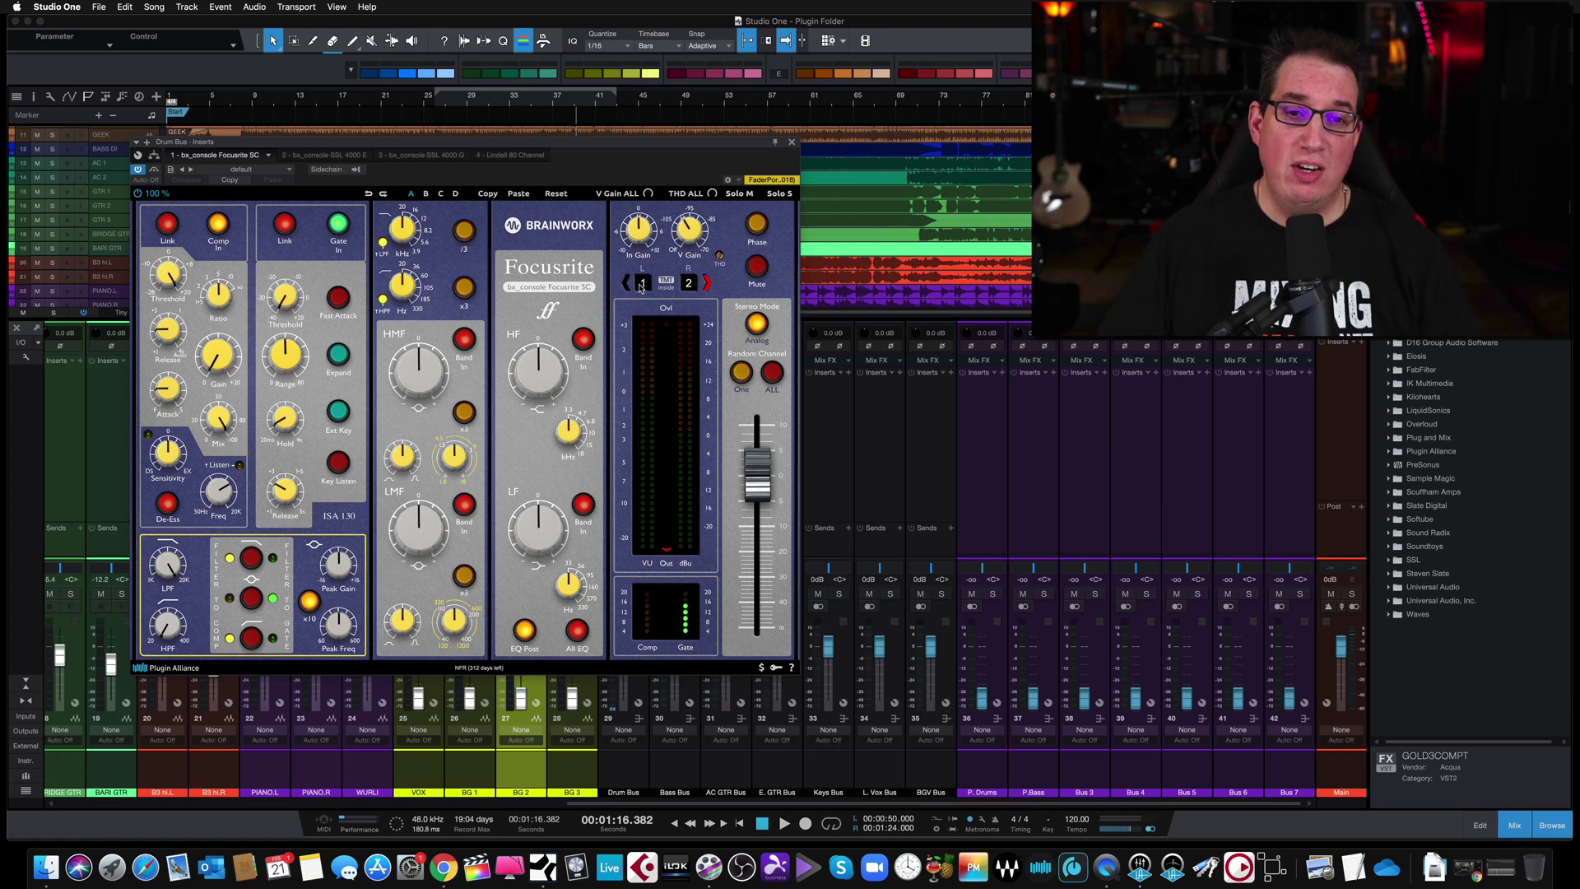
# Step: Advance the Focusrite SC's TMT channel pair and randomize this instance's channels, ending on 70 and 71
pyautogui.click(707, 284)
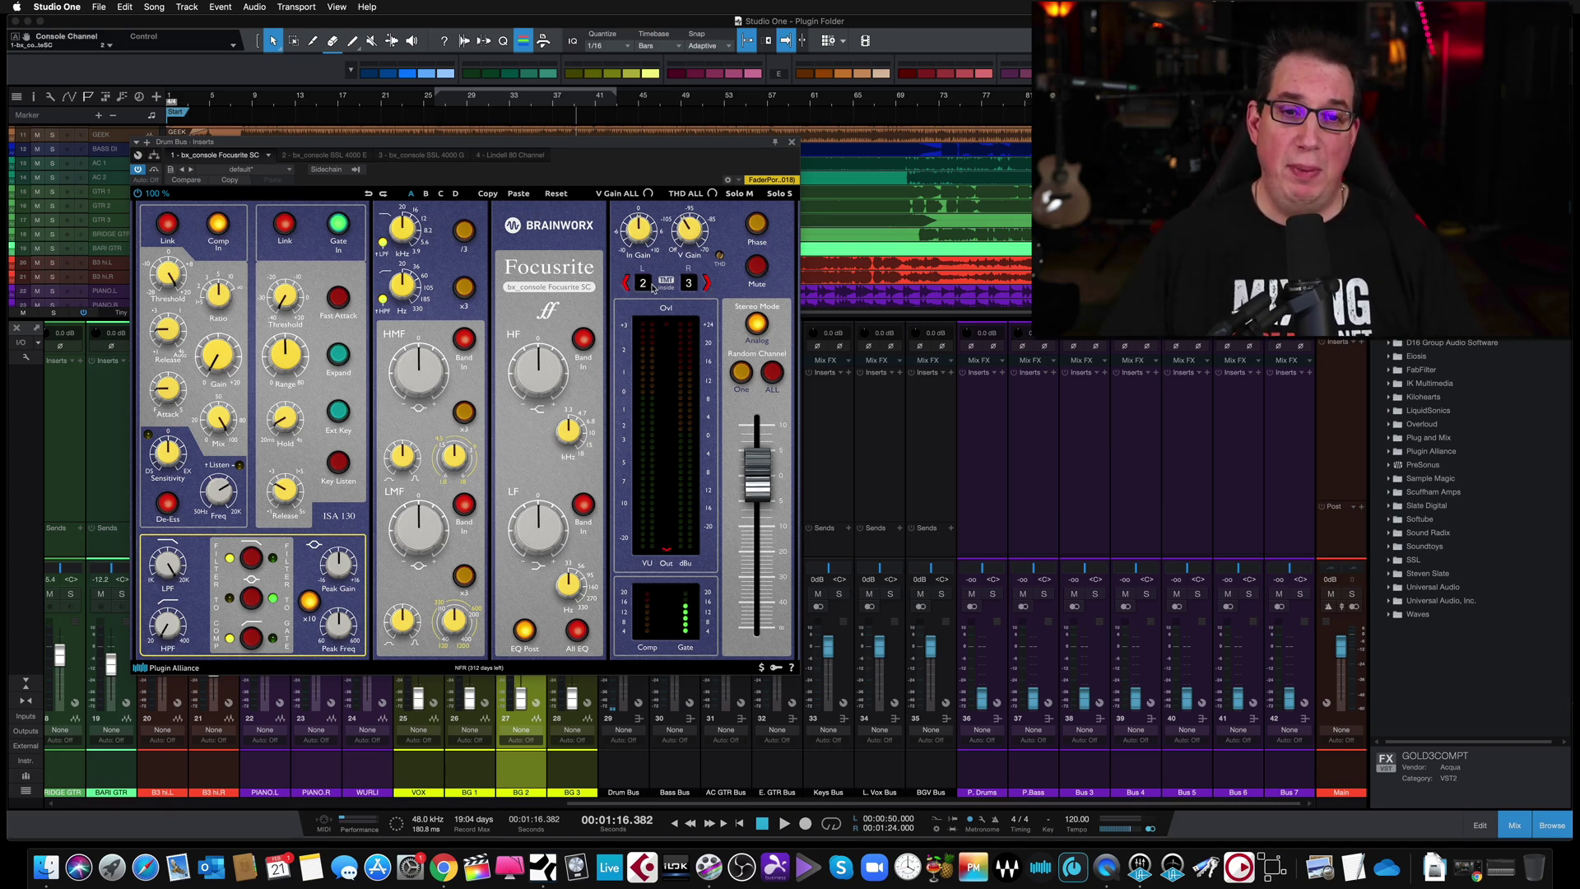
pyautogui.click(705, 284)
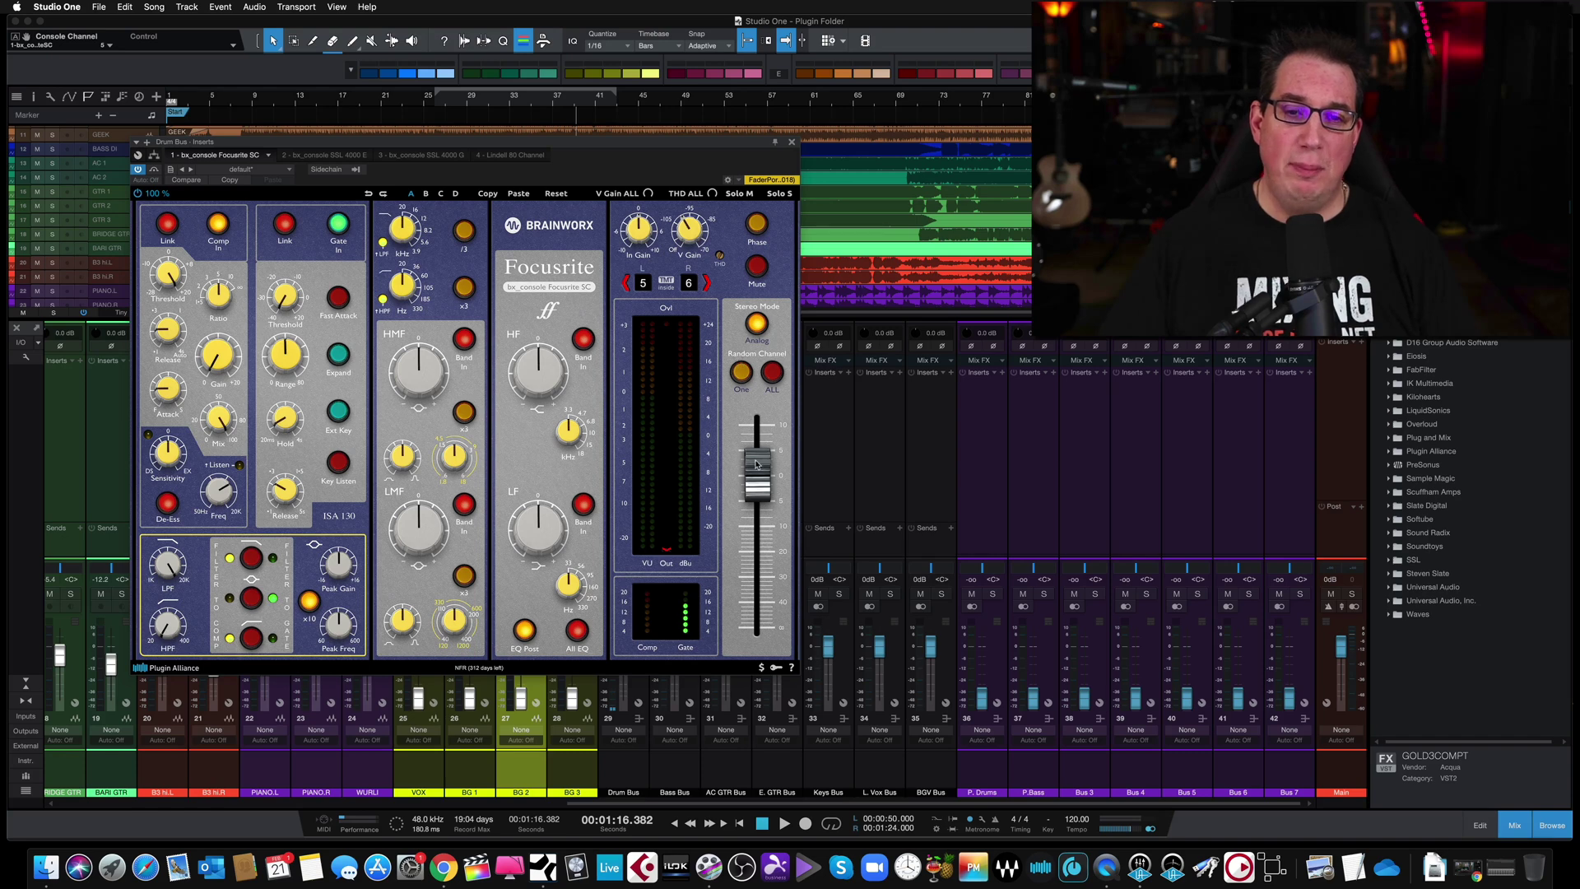
pyautogui.click(739, 373)
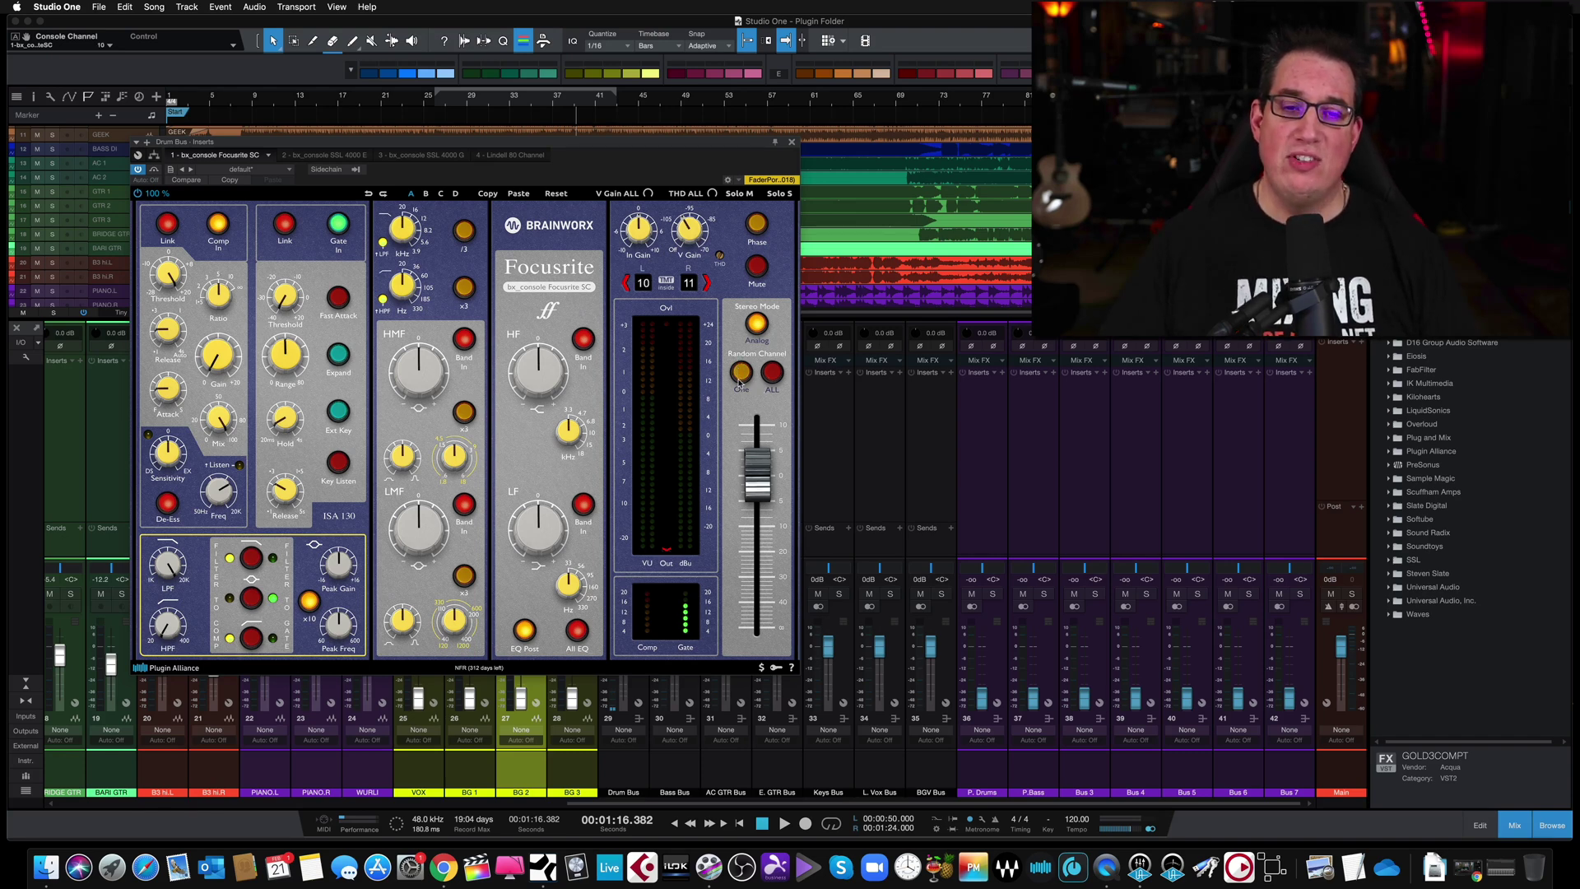
pyautogui.click(739, 374)
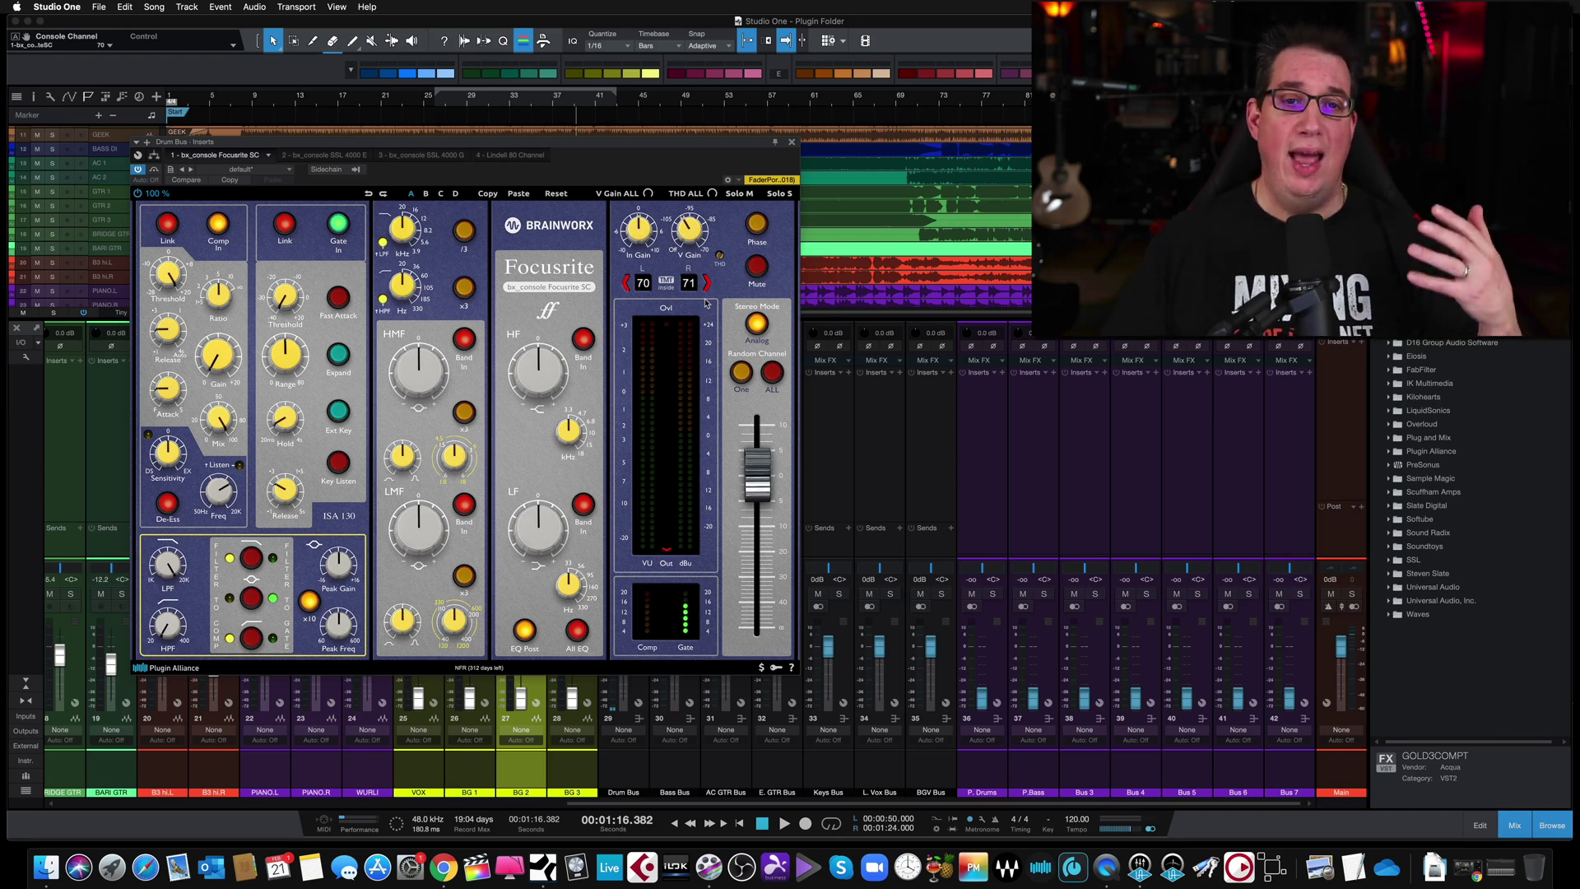
# Step: Adjust the Focusrite SC's THD amount and close the plug-in
pyautogui.moveTo(684, 234); pyautogui.dragTo(718, 246)
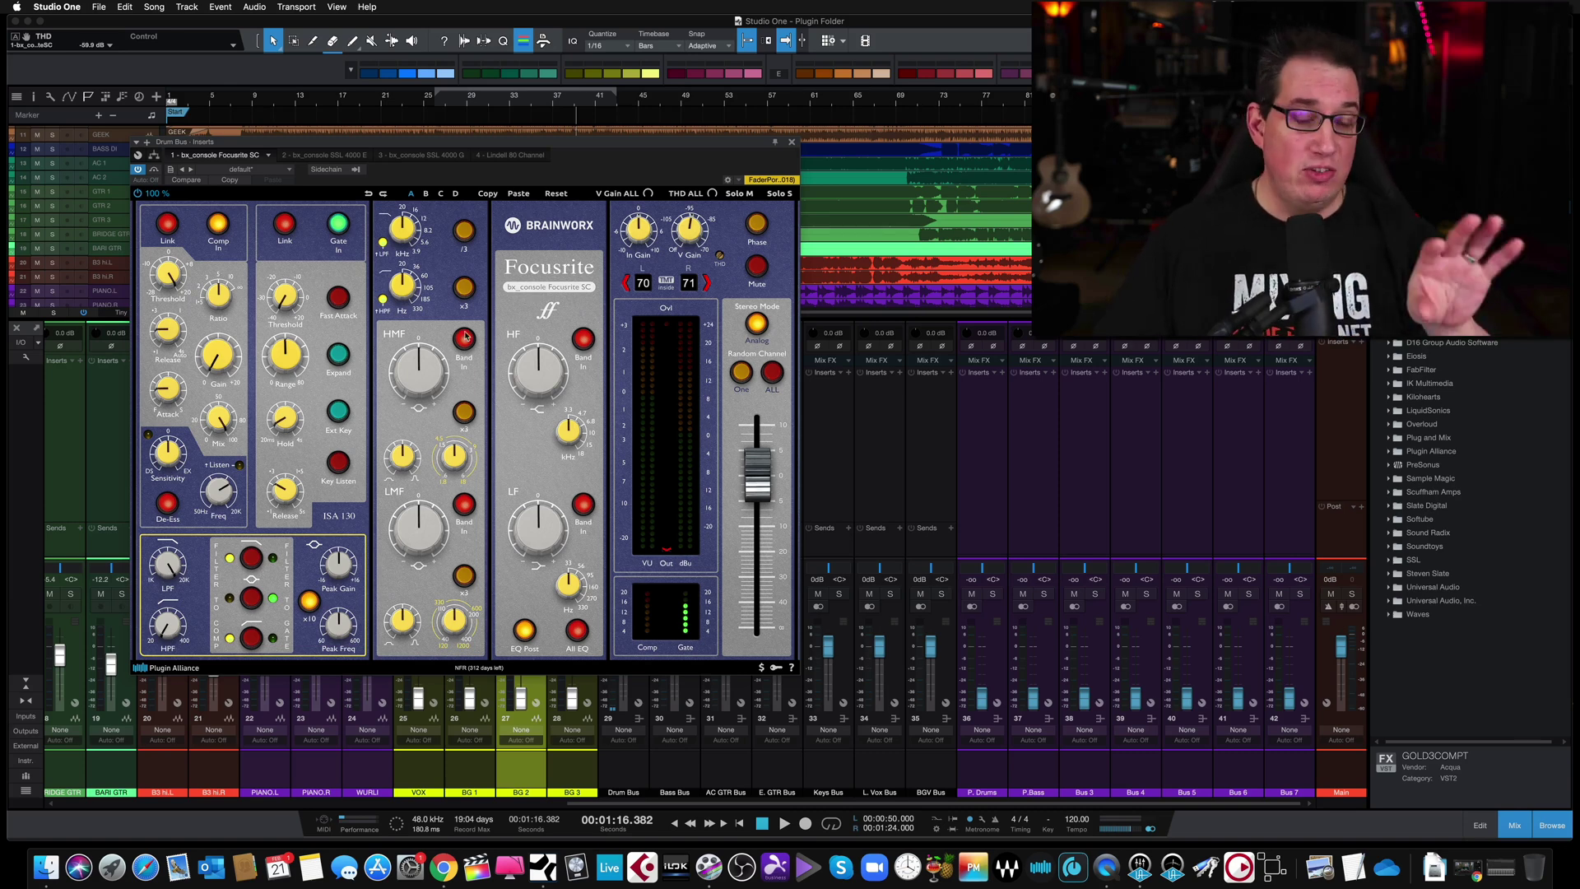
pyautogui.click(792, 144)
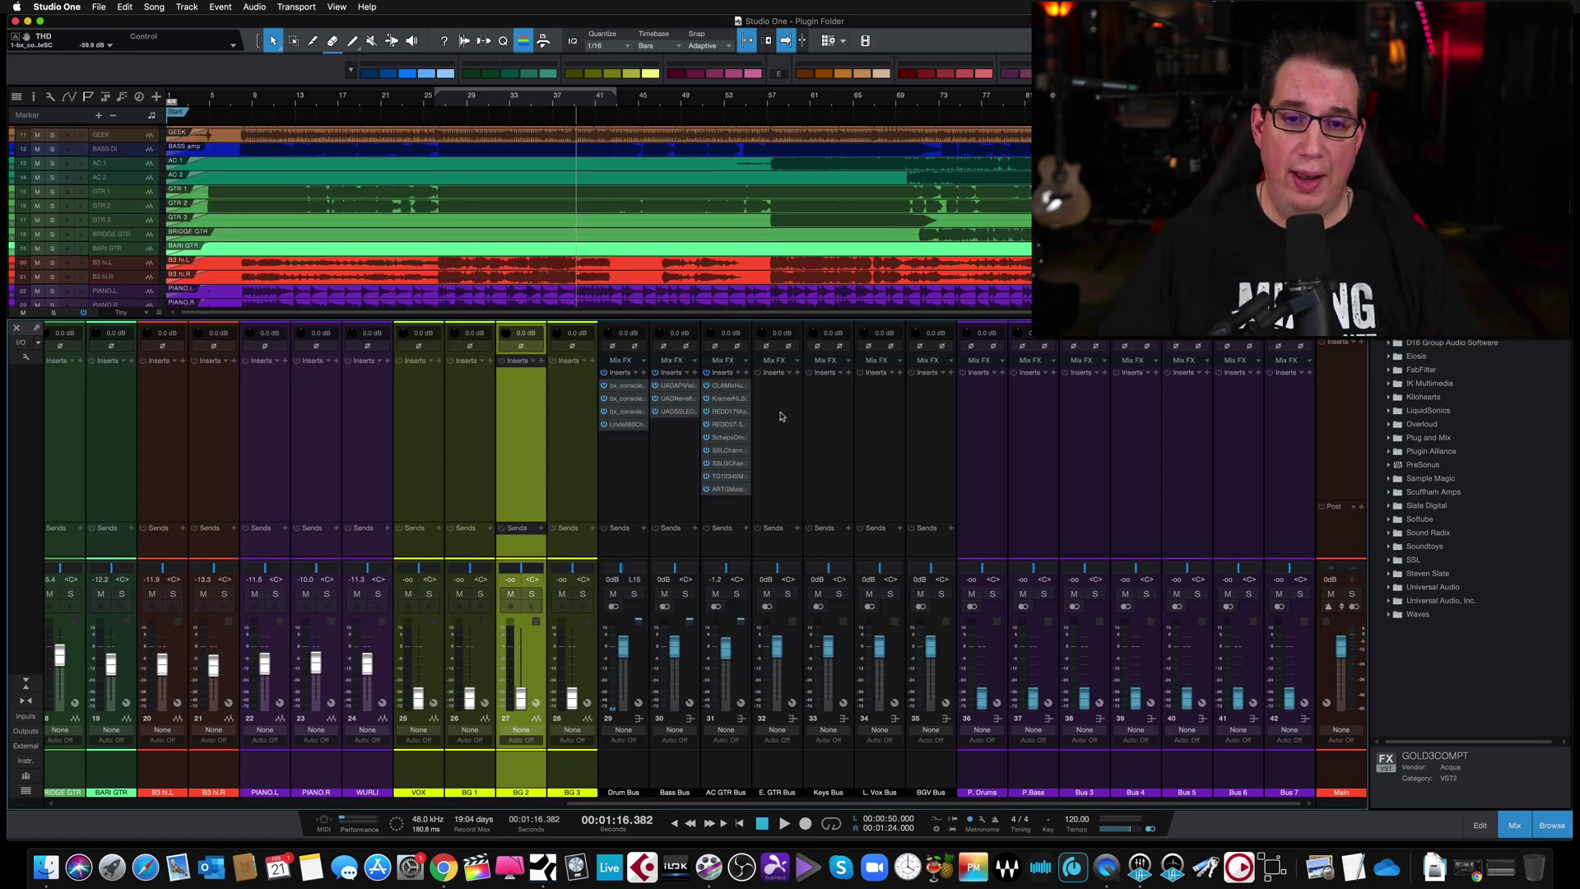
# Step: Open the bx_console SSL 4000 E insert on the Drum Bus and examine its high-band EQ gain and THD controls
pyautogui.doubleClick(624, 401)
pyautogui.moveTo(444, 174); pyautogui.dragTo(423, 175)
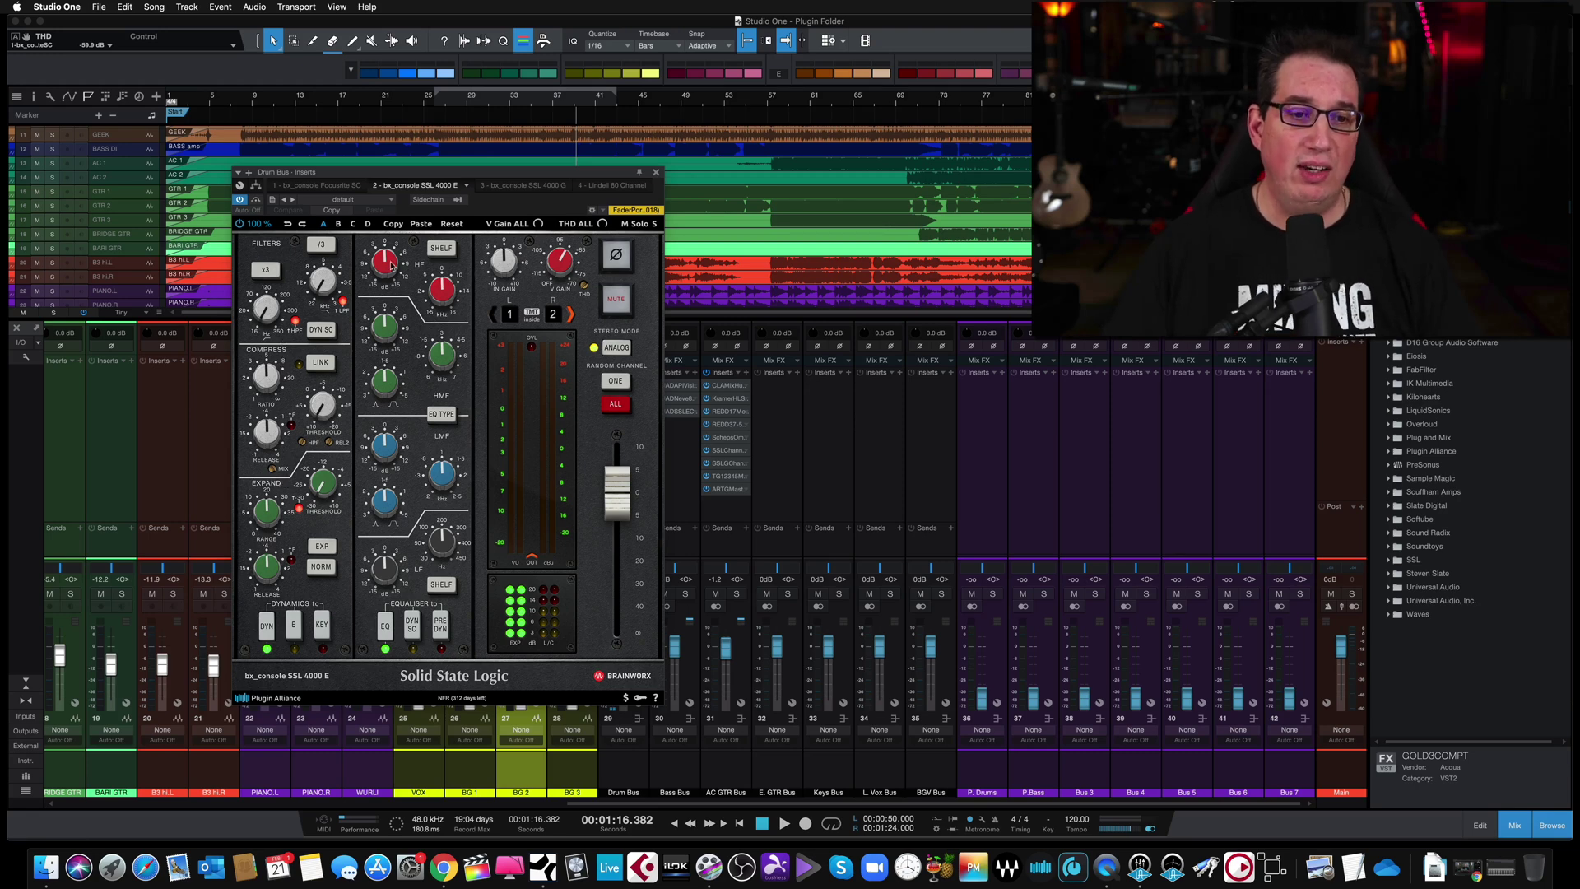
pyautogui.click(387, 260)
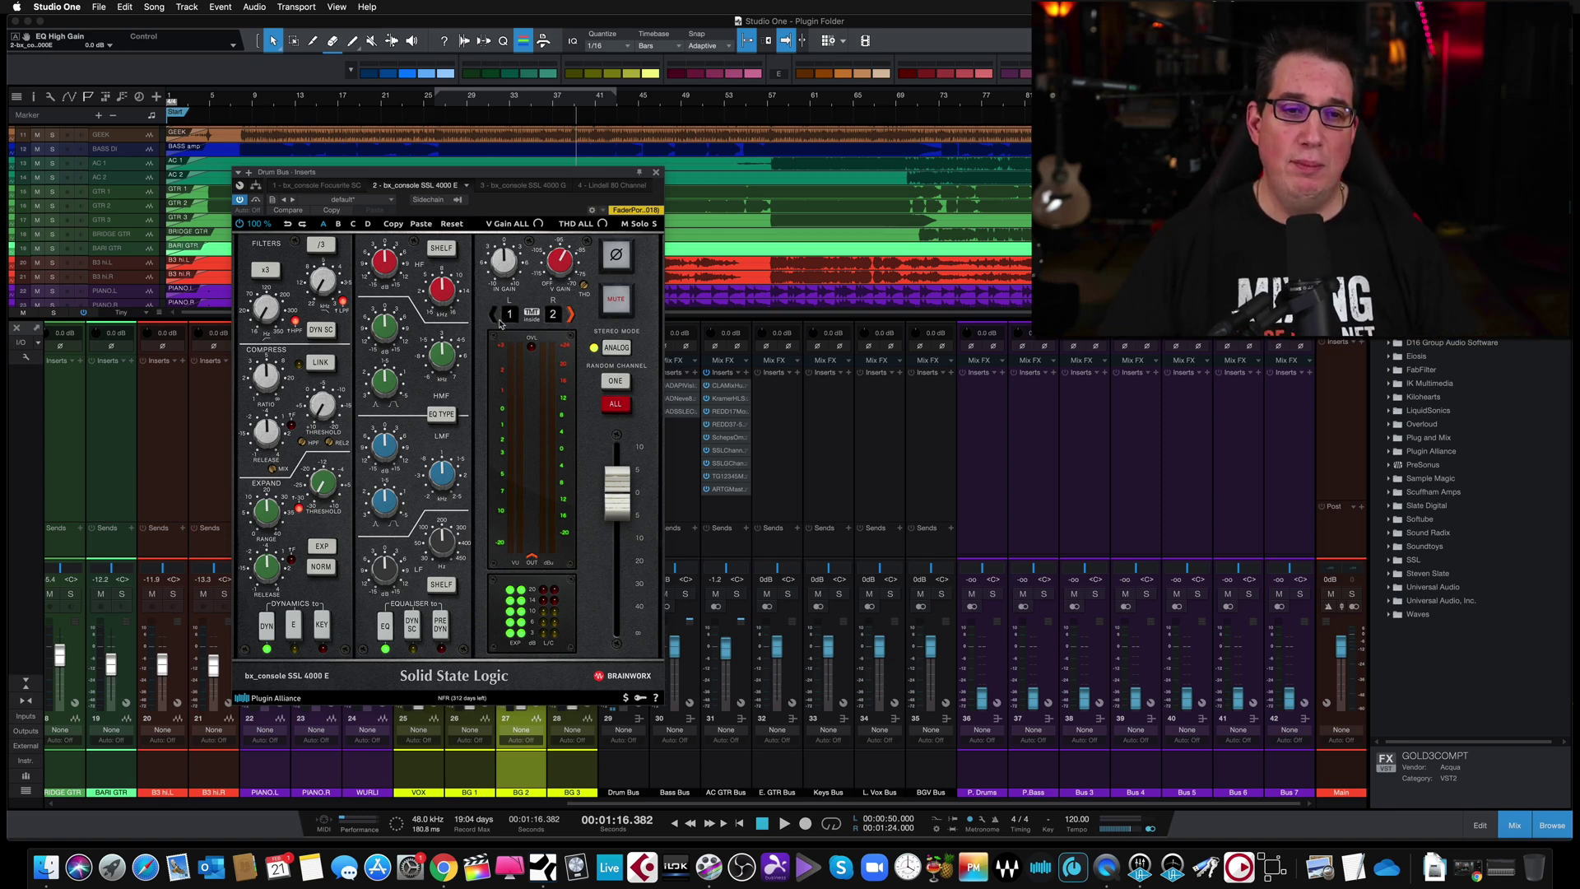
pyautogui.moveTo(555, 261)
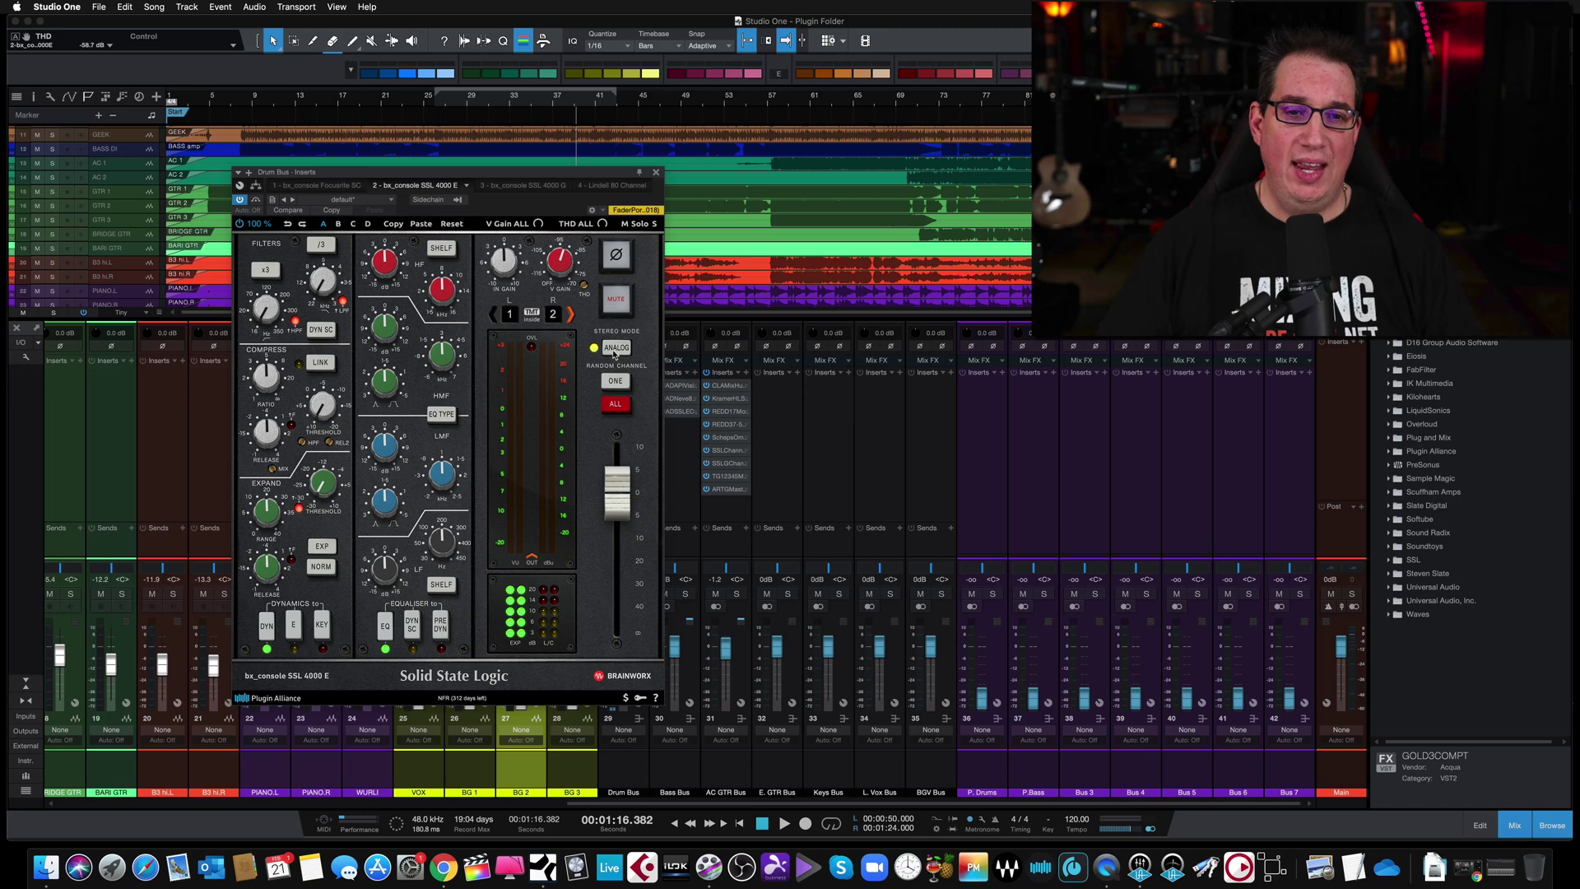
# Step: Randomize the SSL 4000 E's channel pair for this instance and set the TMT channels back to 1 and 2
pyautogui.click(616, 381)
pyautogui.click(614, 382)
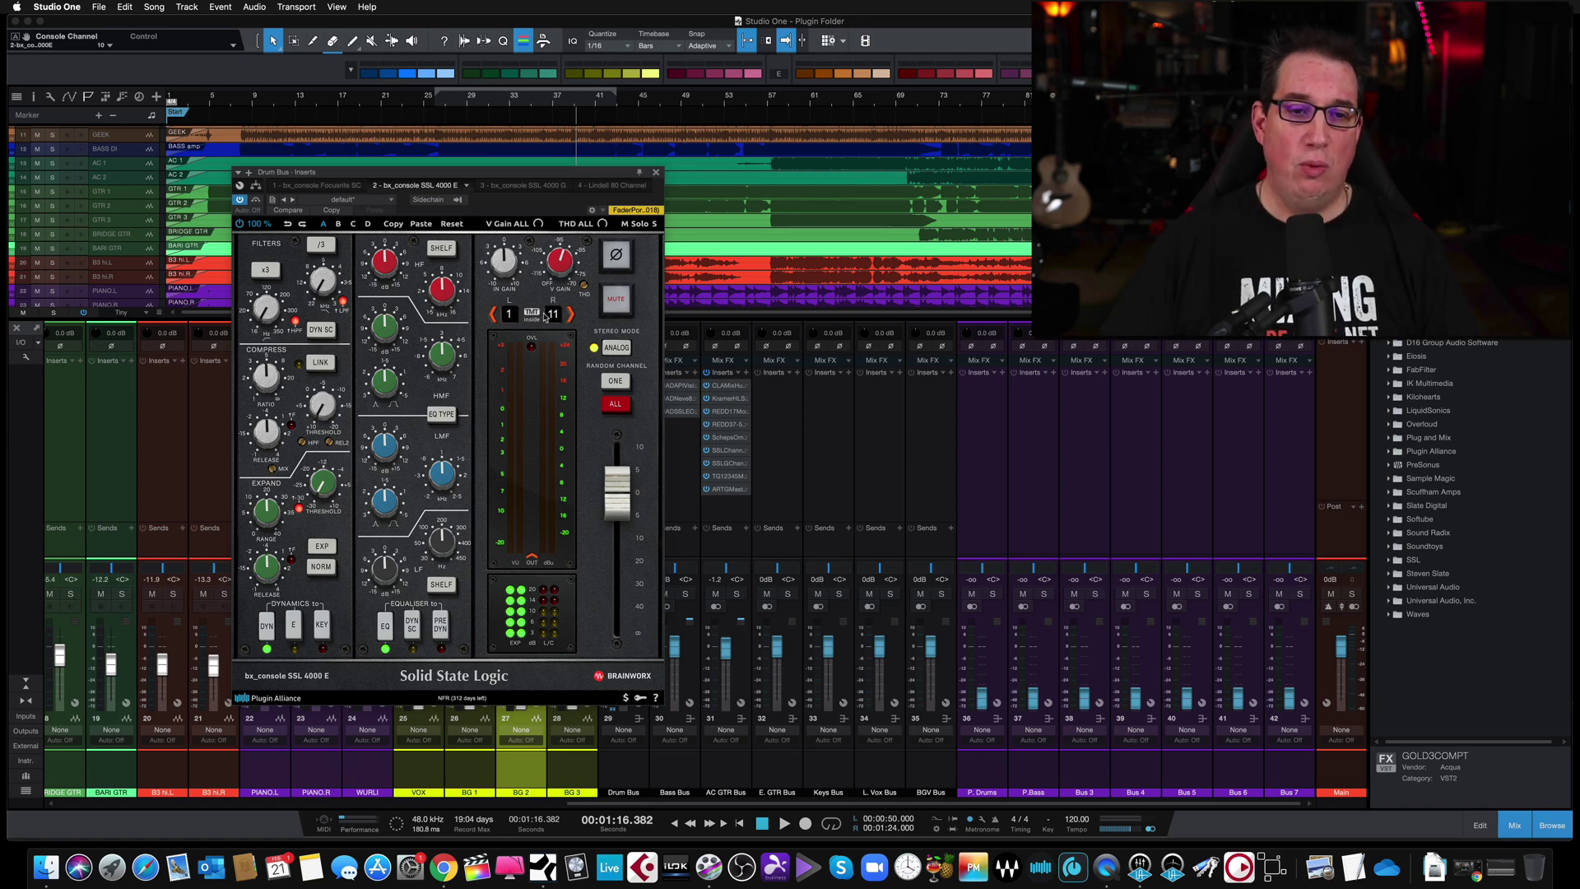
pyautogui.write('2')
pyautogui.press('Return')
pyautogui.doubleClick(522, 318)
pyautogui.write('0')
pyautogui.press('Return')
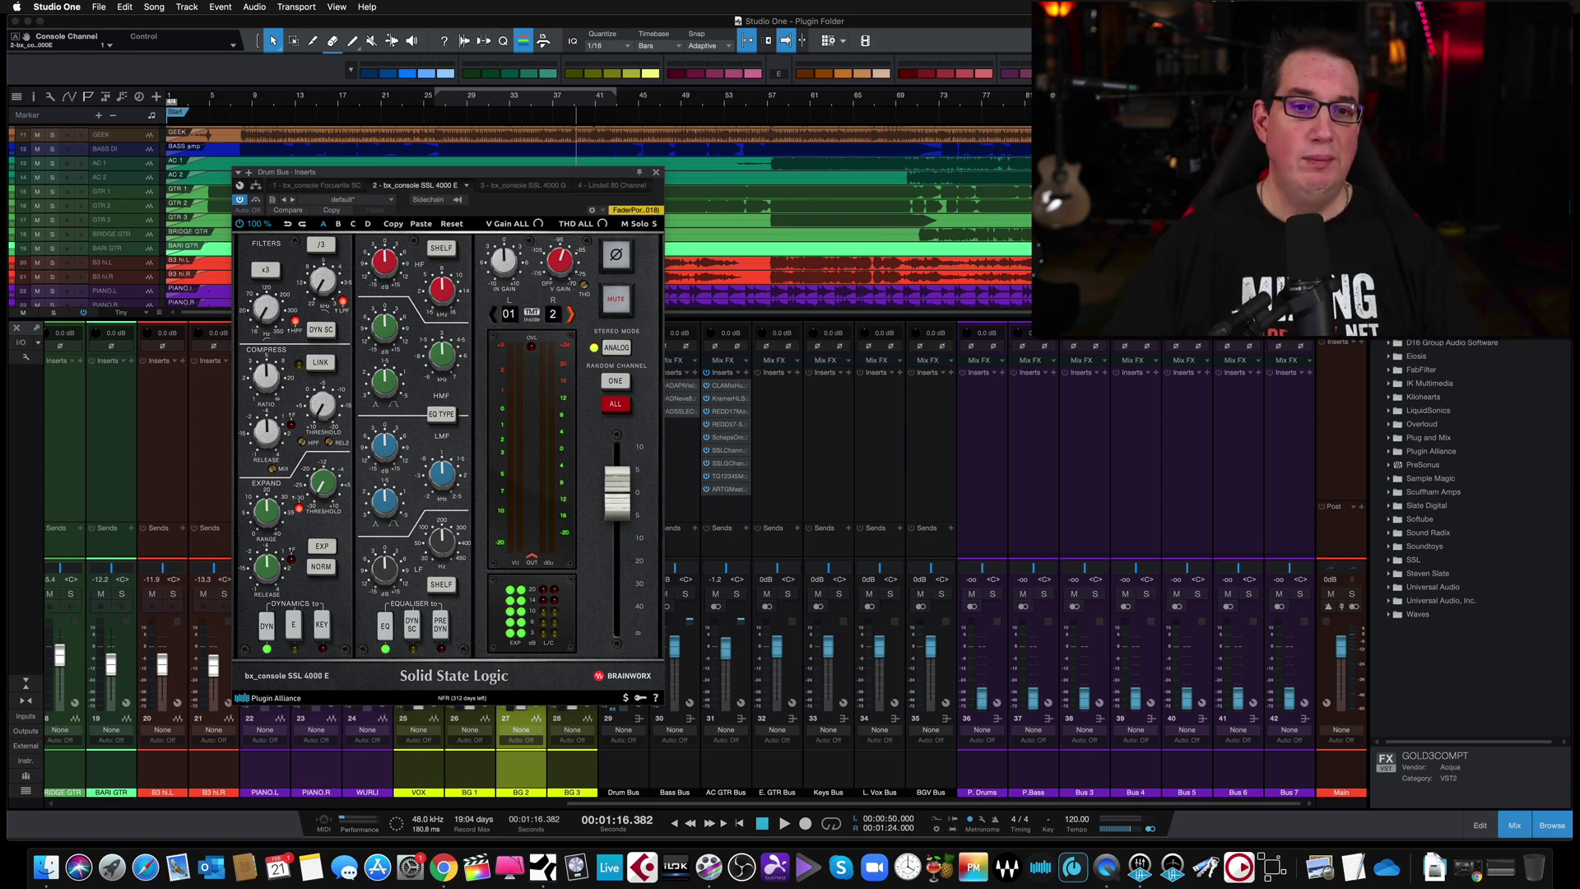
# Step: Lower the SSL 4000 E's output gain to about -0.8 dB and close the plug-in
pyautogui.moveTo(611, 492); pyautogui.dragTo(615, 494)
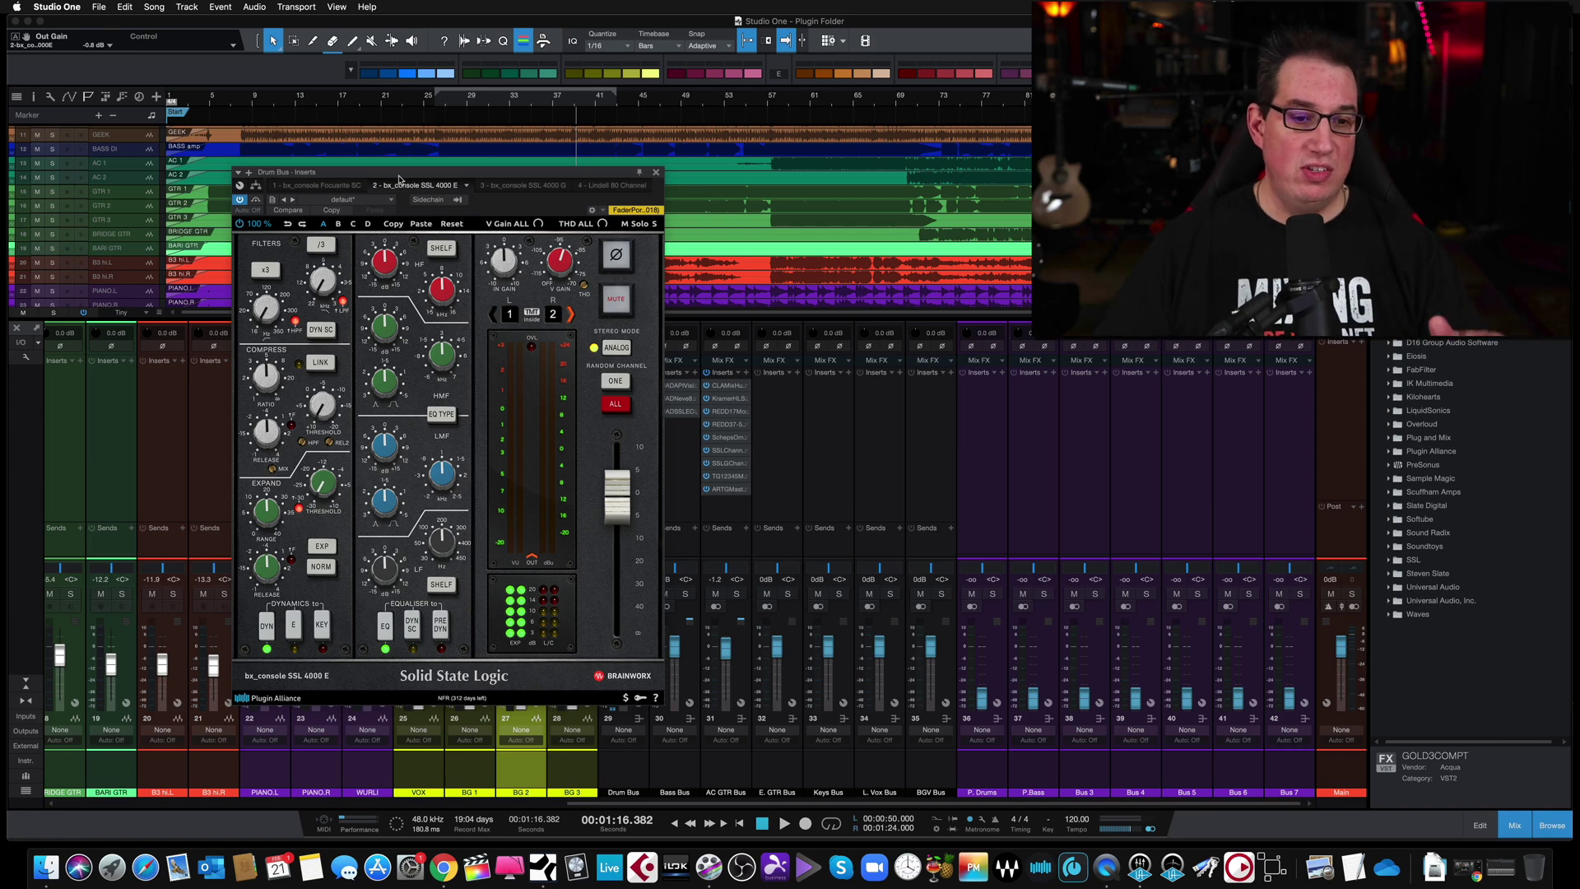
pyautogui.moveTo(394, 175); pyautogui.dragTo(393, 173)
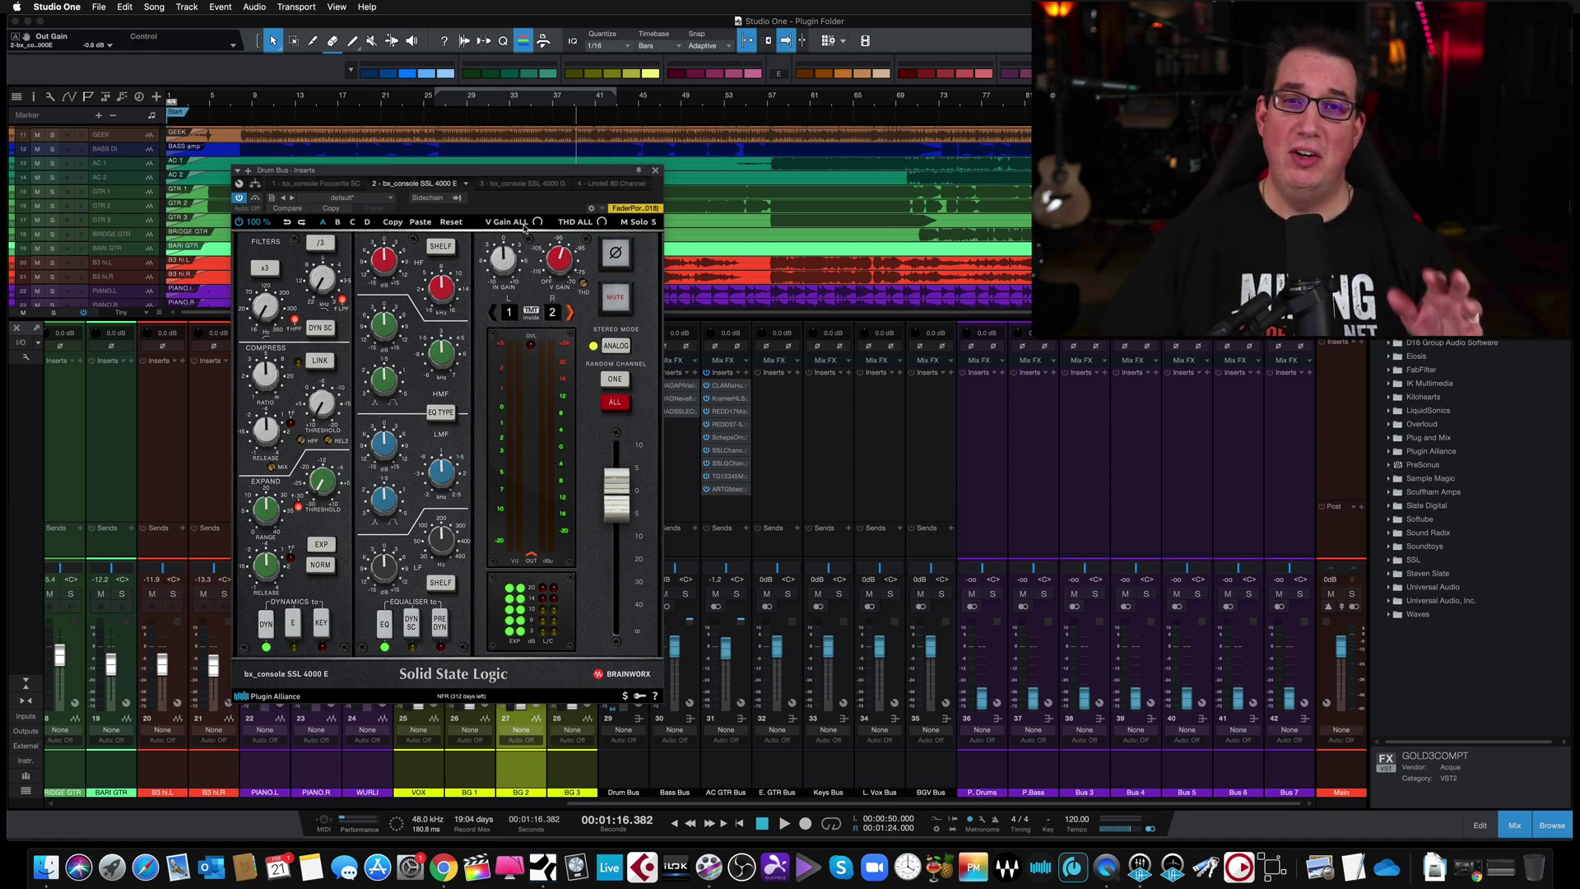
pyautogui.click(656, 174)
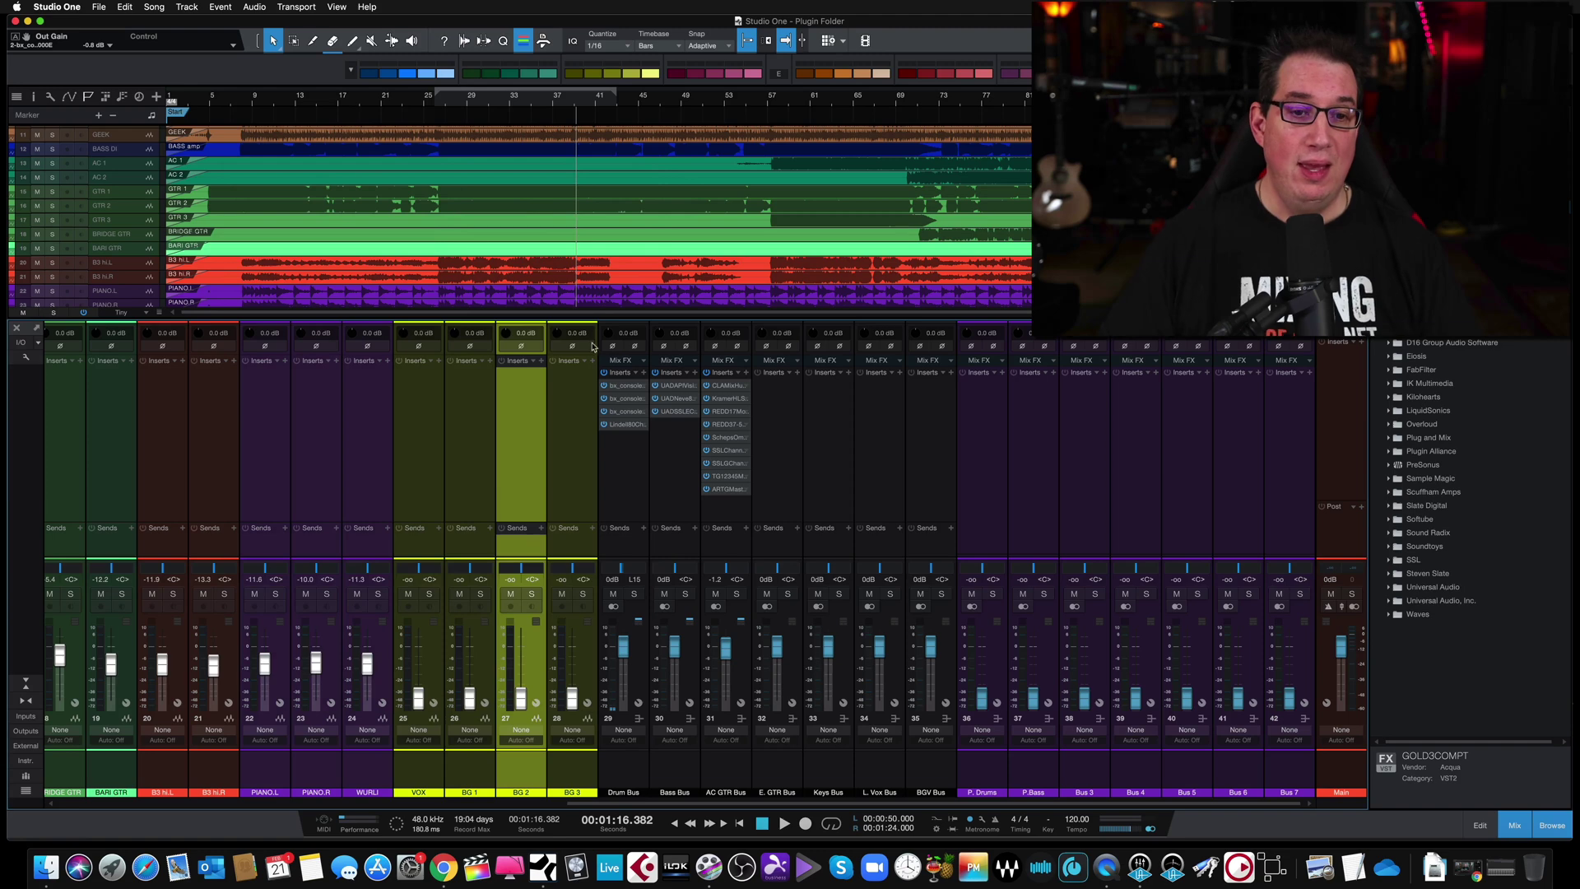
# Step: View the bx_console SSL 4000 G insert on the Drum Bus, moving its window aside, and close it
pyautogui.click(629, 414)
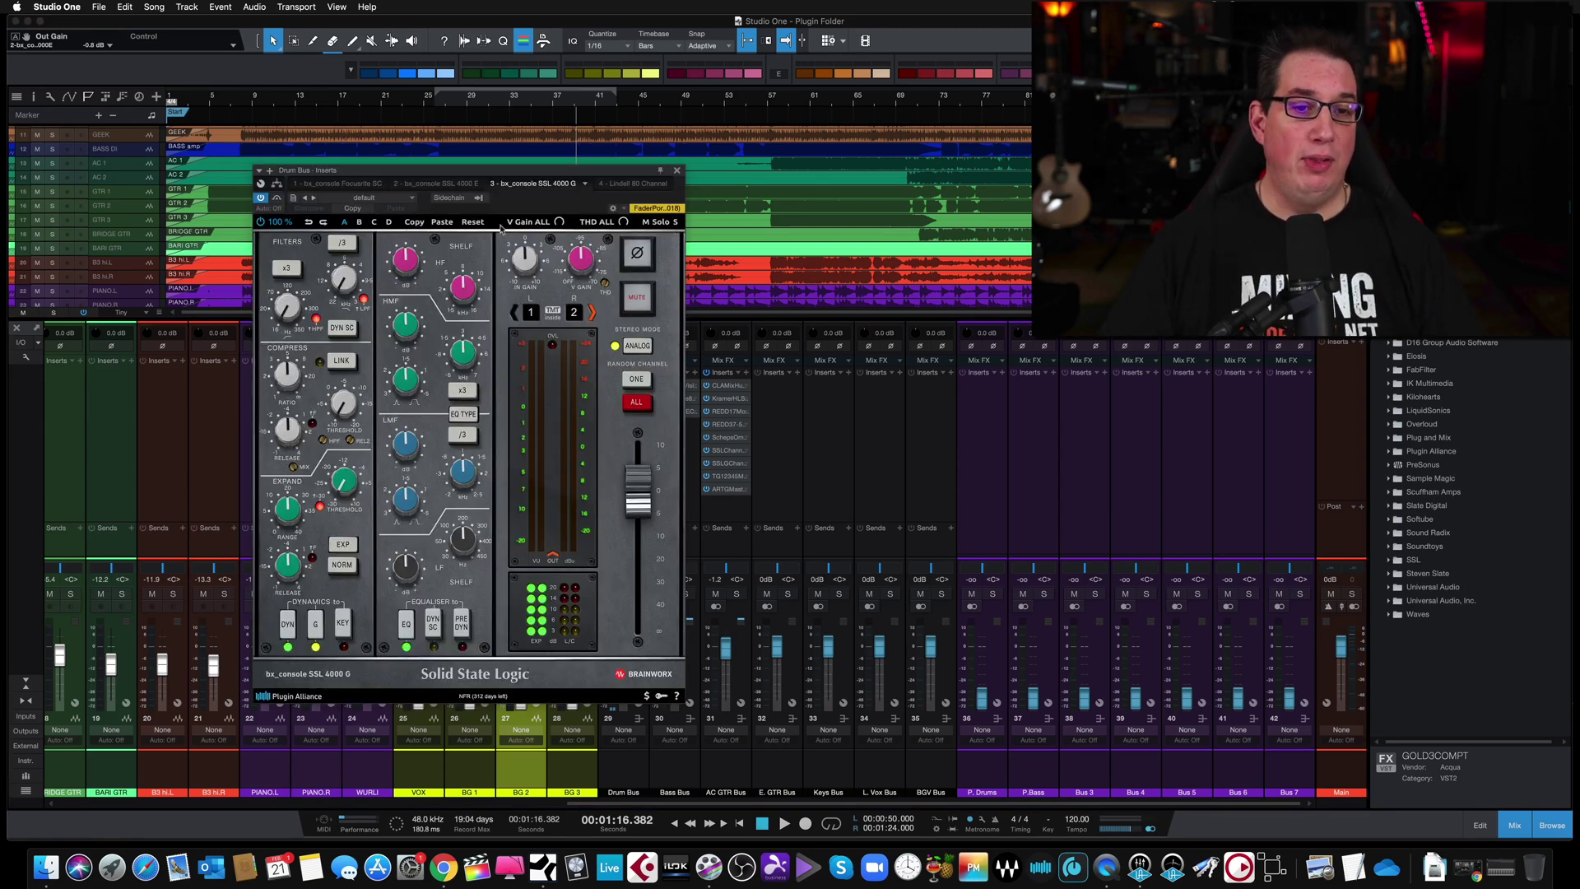
pyautogui.moveTo(480, 172); pyautogui.dragTo(451, 187)
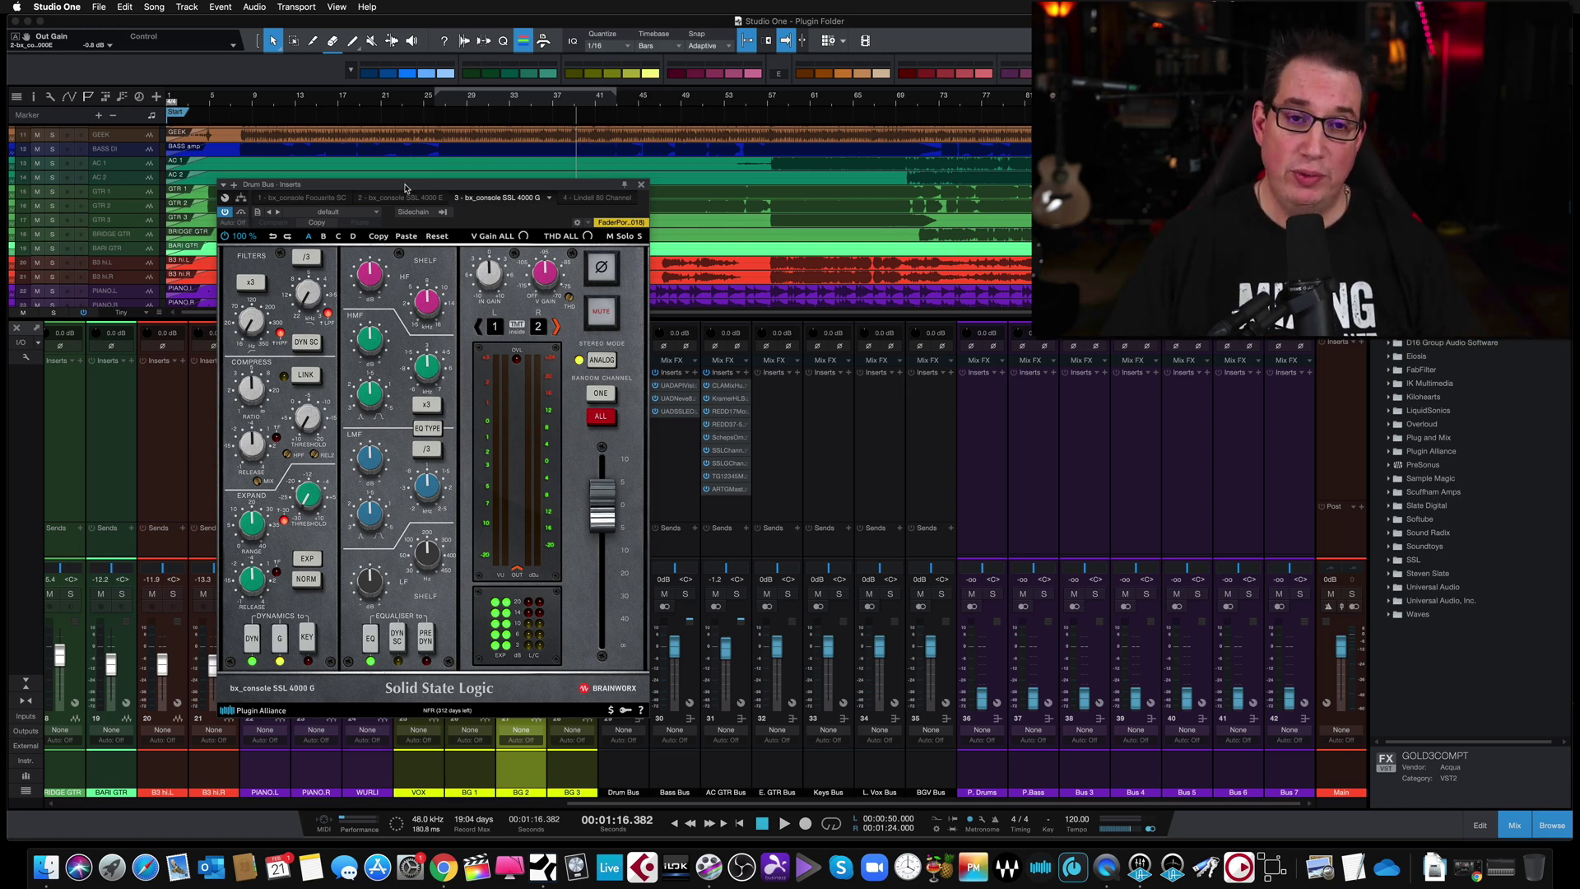
pyautogui.click(641, 185)
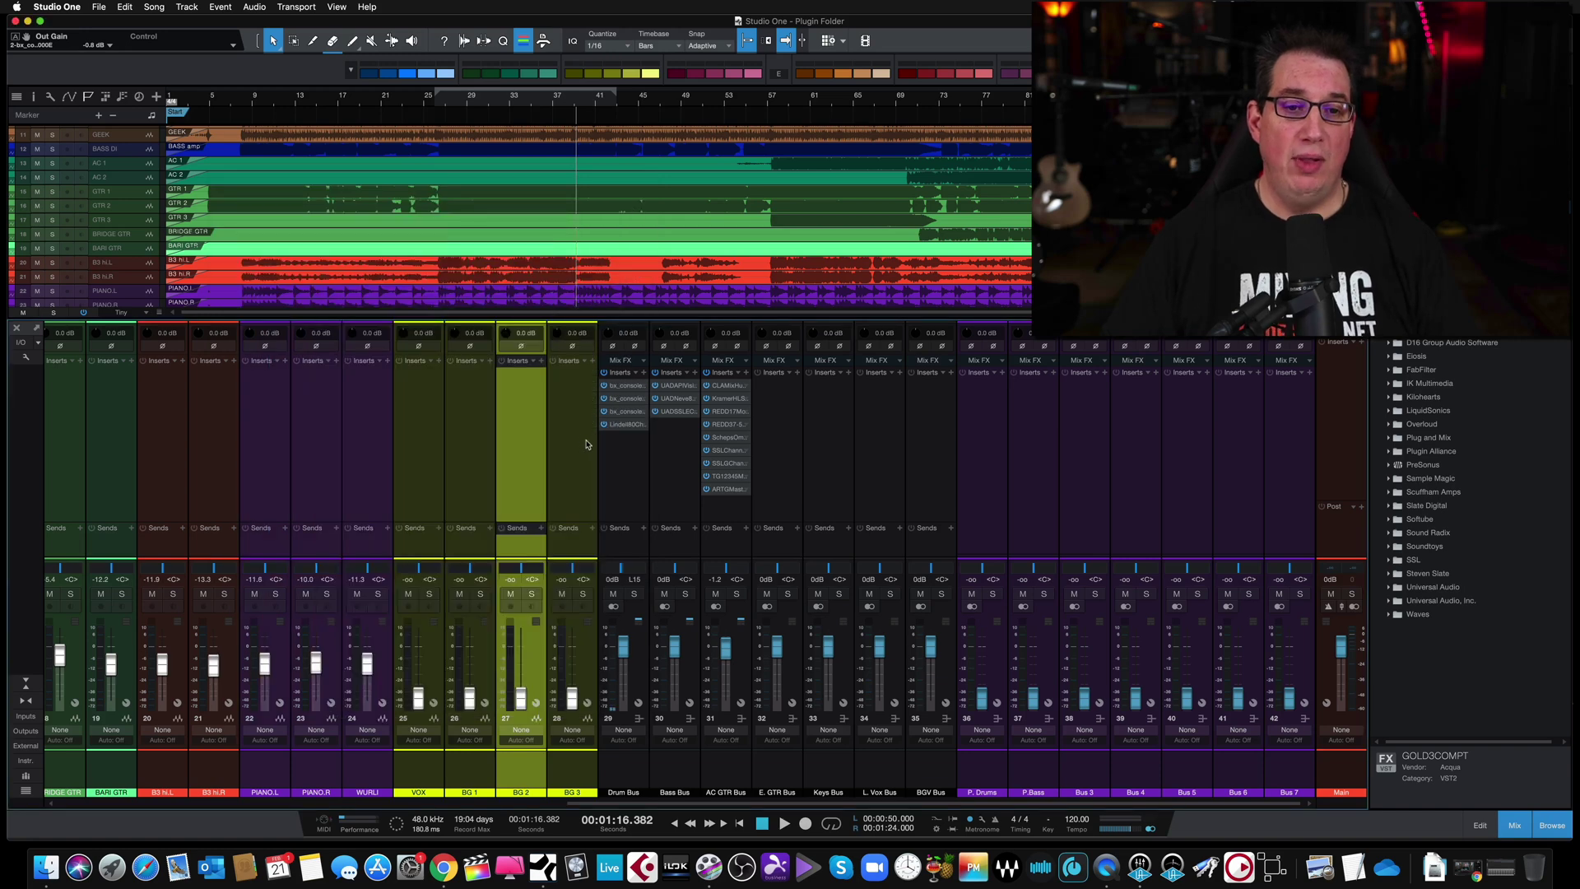
# Step: Open the Lindell 80 Channel insert on the Drum Bus and toggle its 84 mode off and back on
pyautogui.click(619, 426)
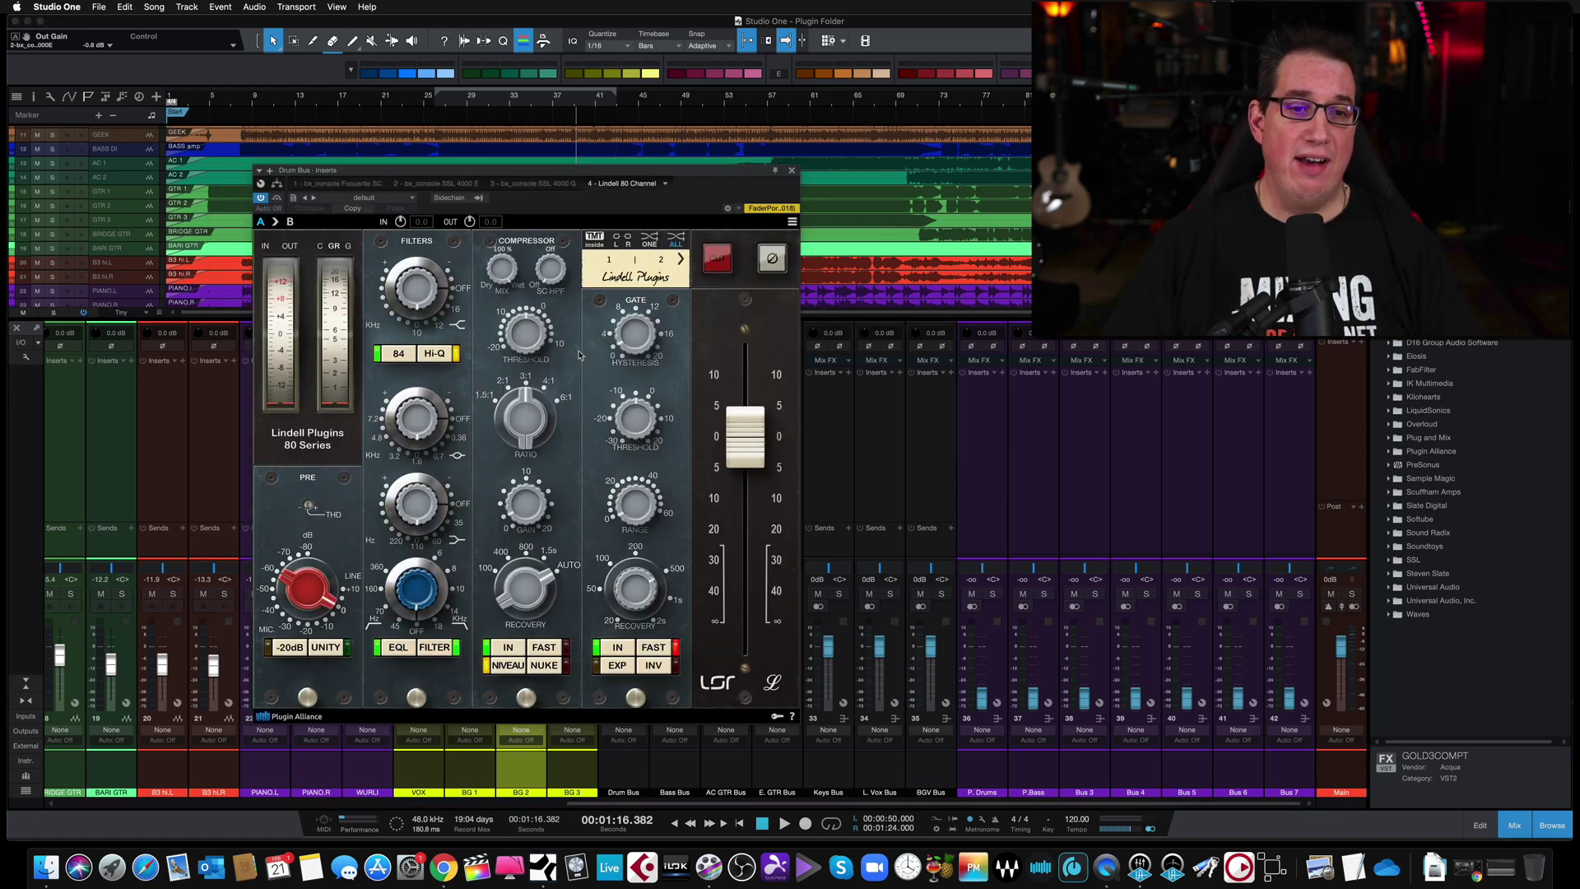
pyautogui.moveTo(449, 176); pyautogui.dragTo(383, 167)
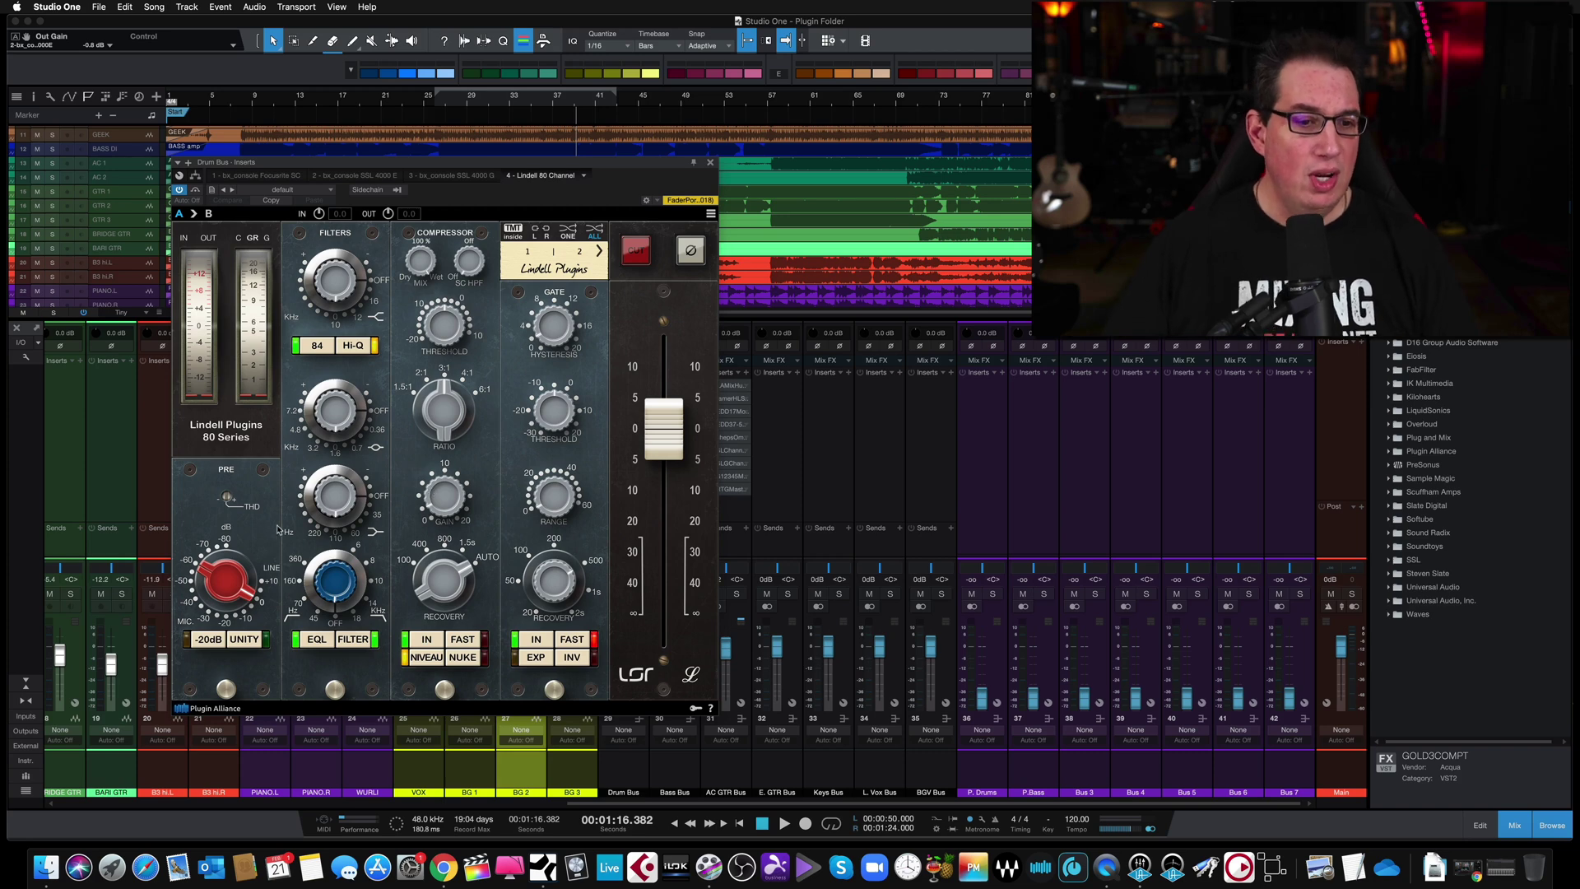
pyautogui.moveTo(215, 574)
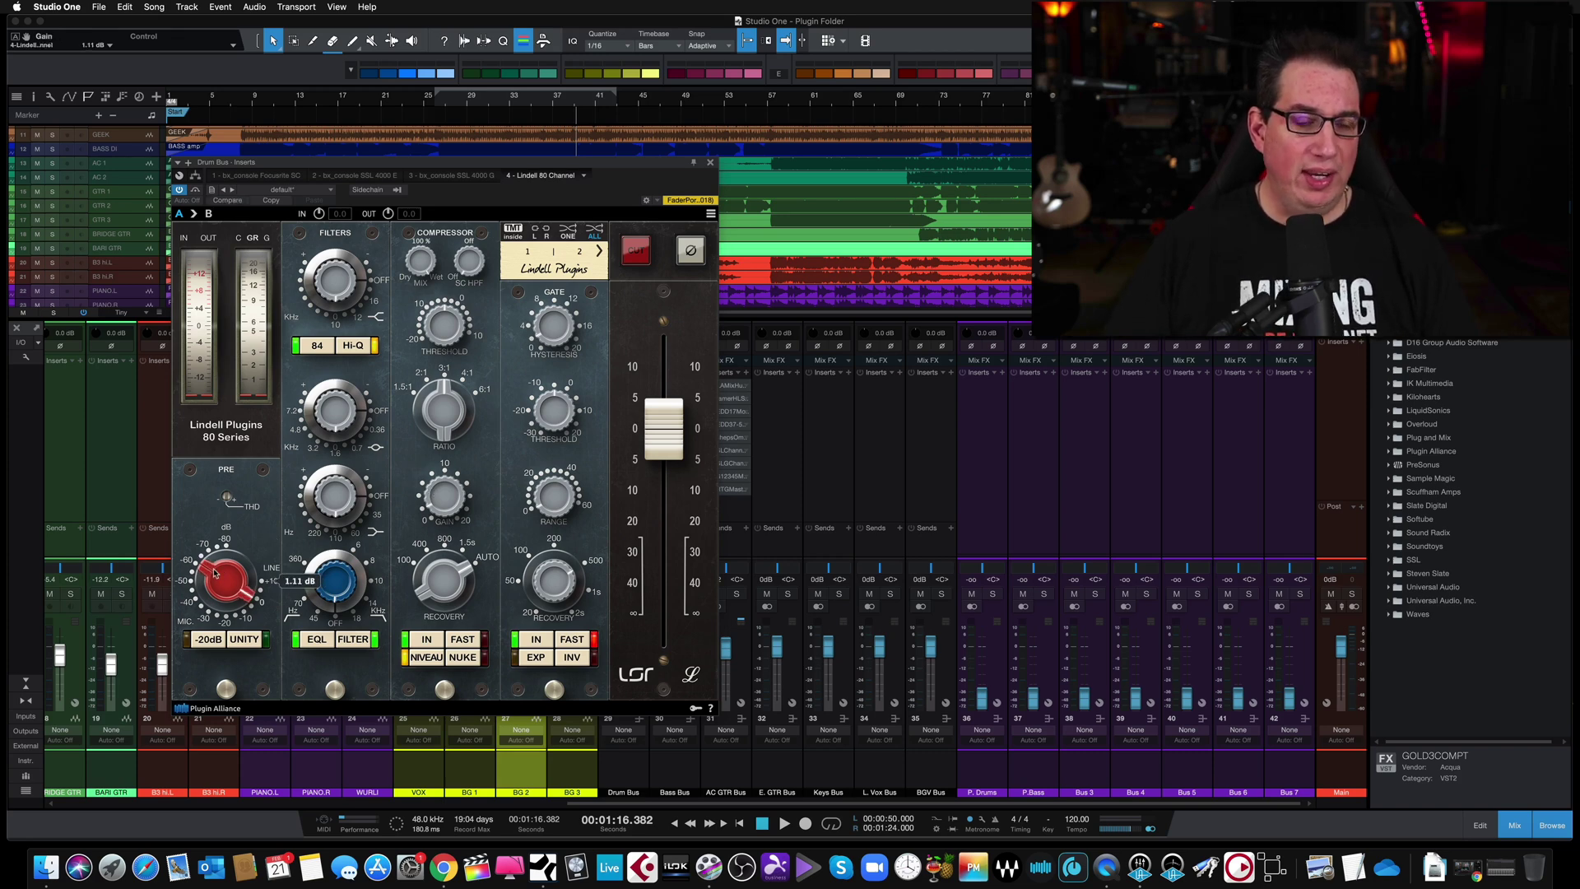
pyautogui.click(320, 351)
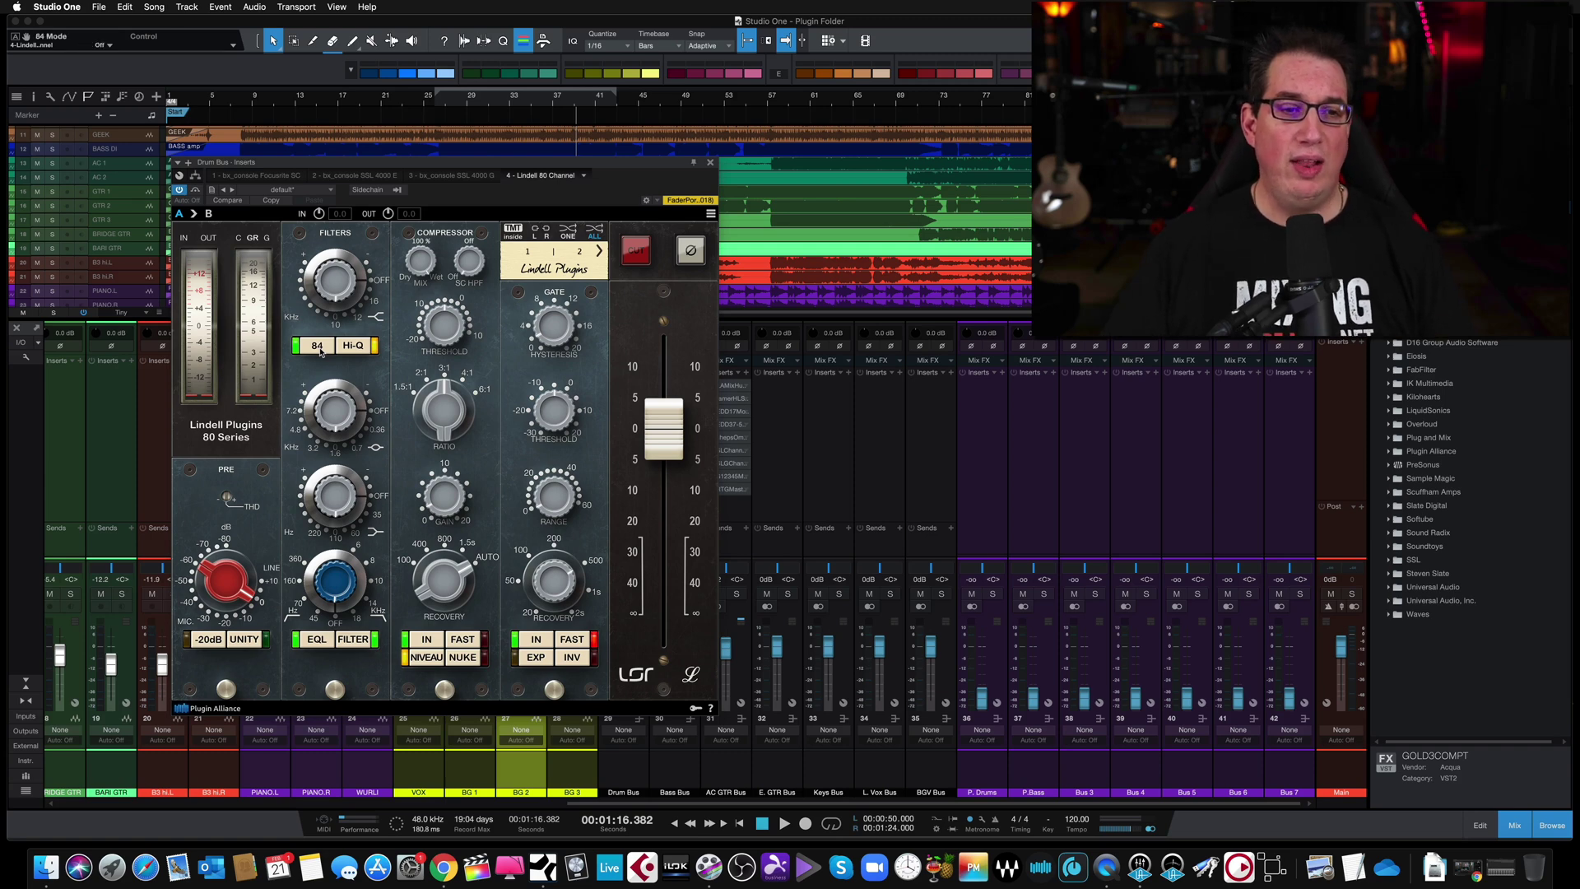
pyautogui.click(321, 351)
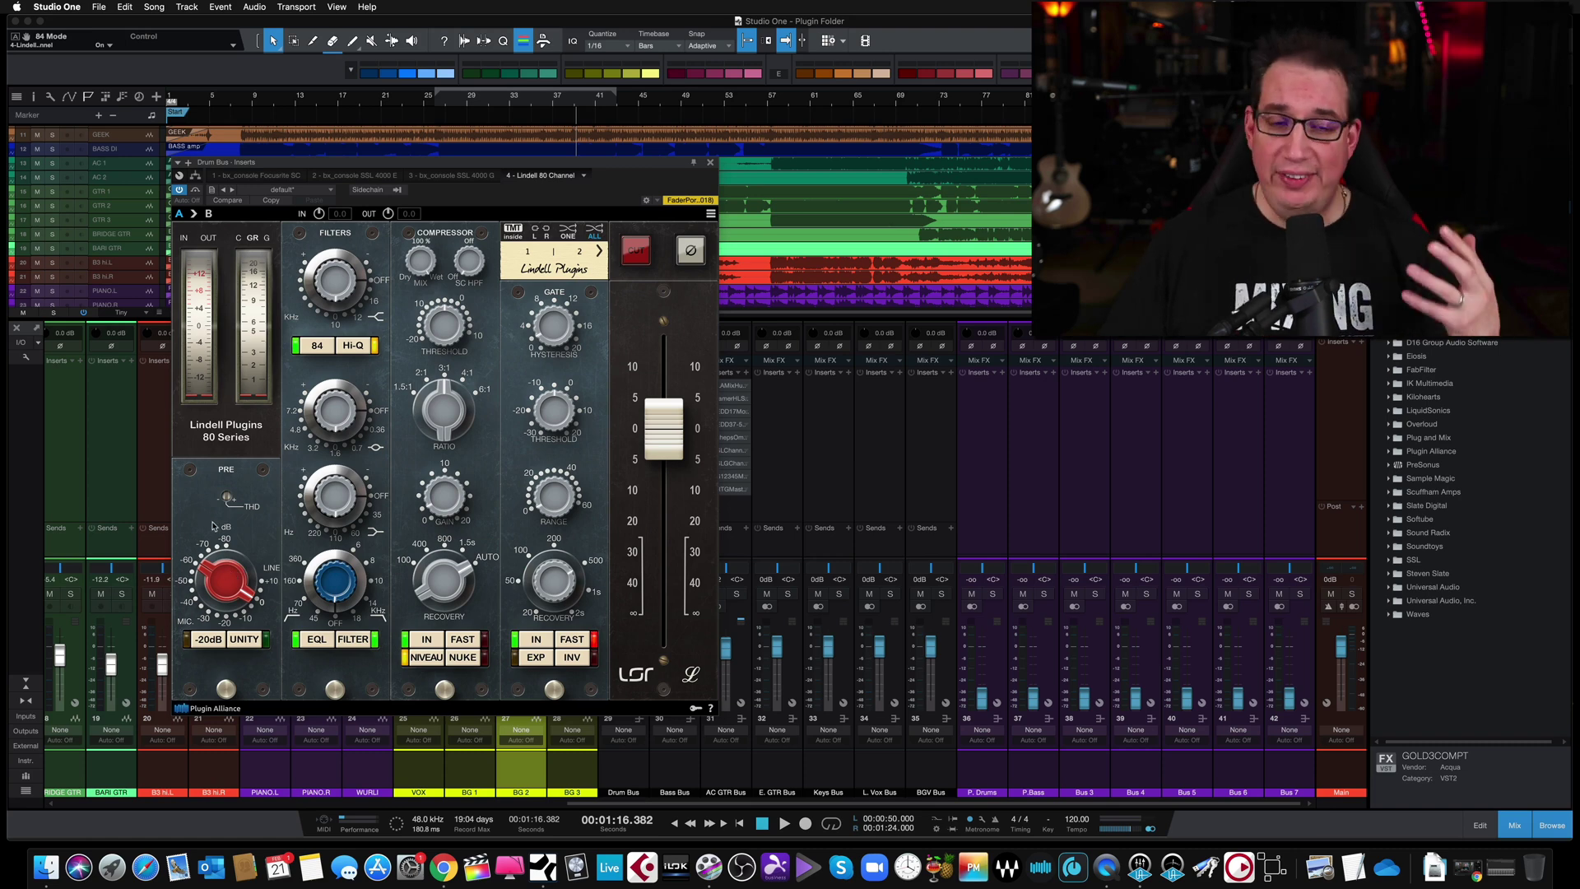
pyautogui.moveTo(441, 163); pyautogui.dragTo(446, 153)
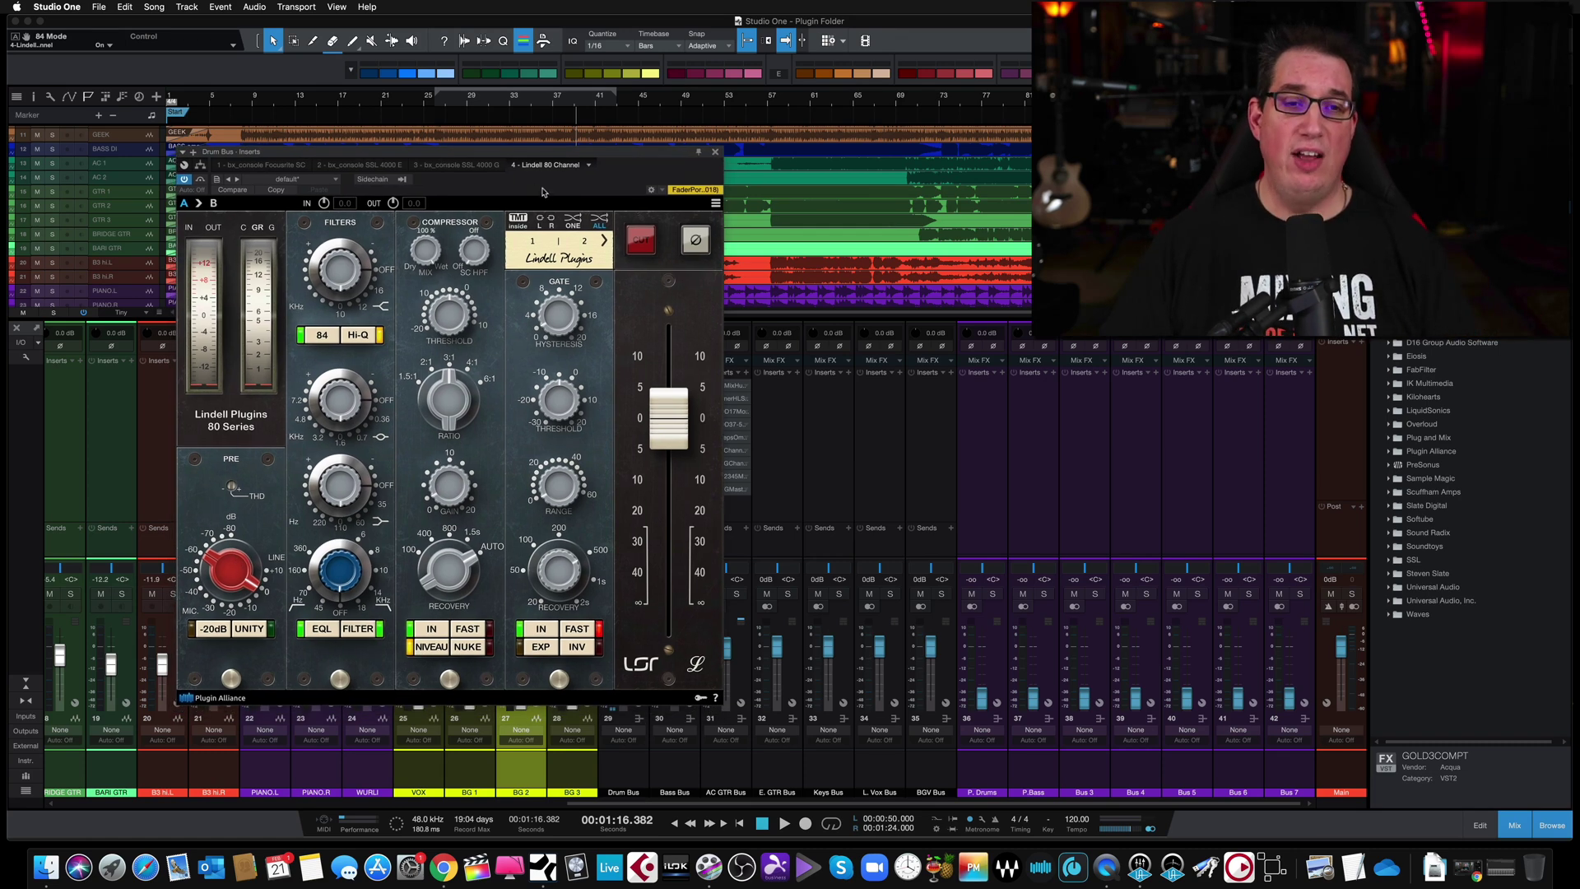
# Step: Compare the Drum Bus's four console inserts by switching from Focusrite SC through SSL 4000 E and G to Lindell 80 Channel, and close the window
pyautogui.click(260, 164)
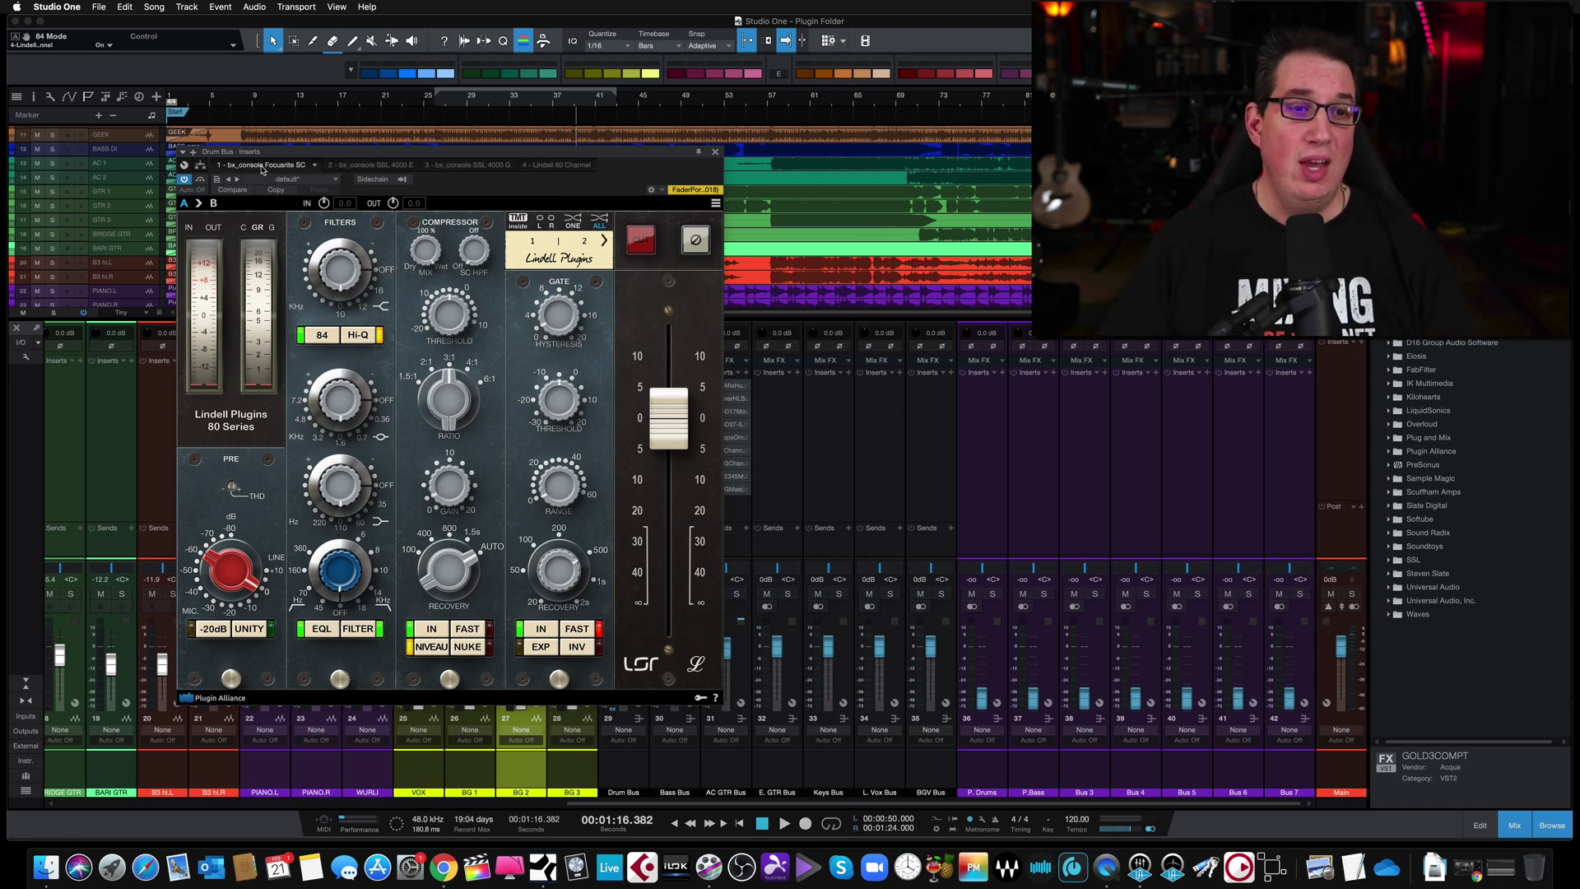
pyautogui.click(362, 164)
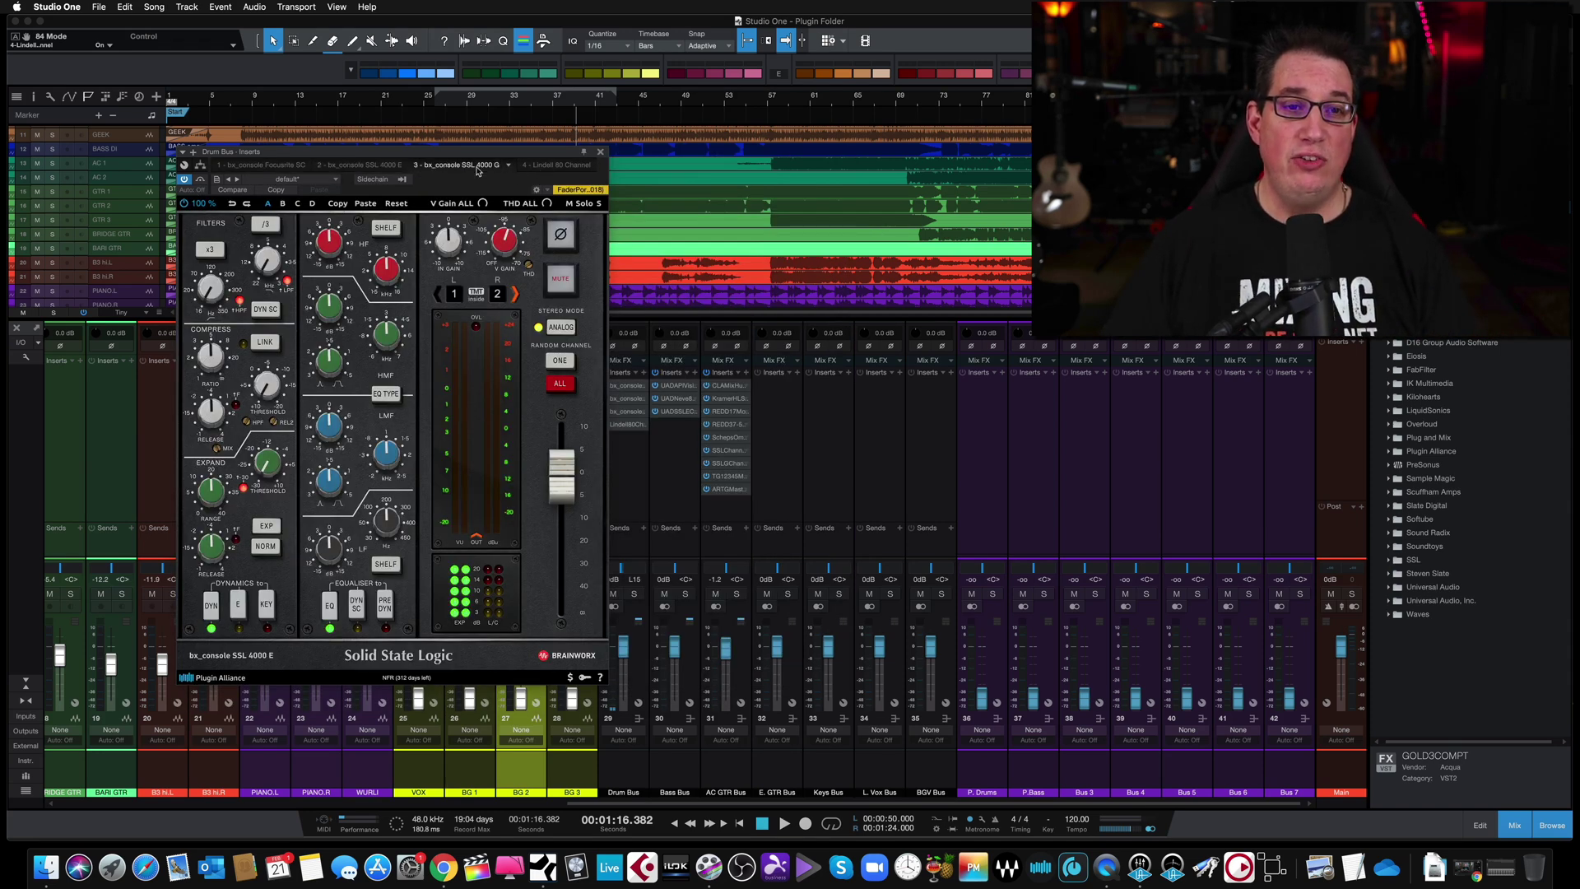
pyautogui.click(479, 168)
pyautogui.click(542, 167)
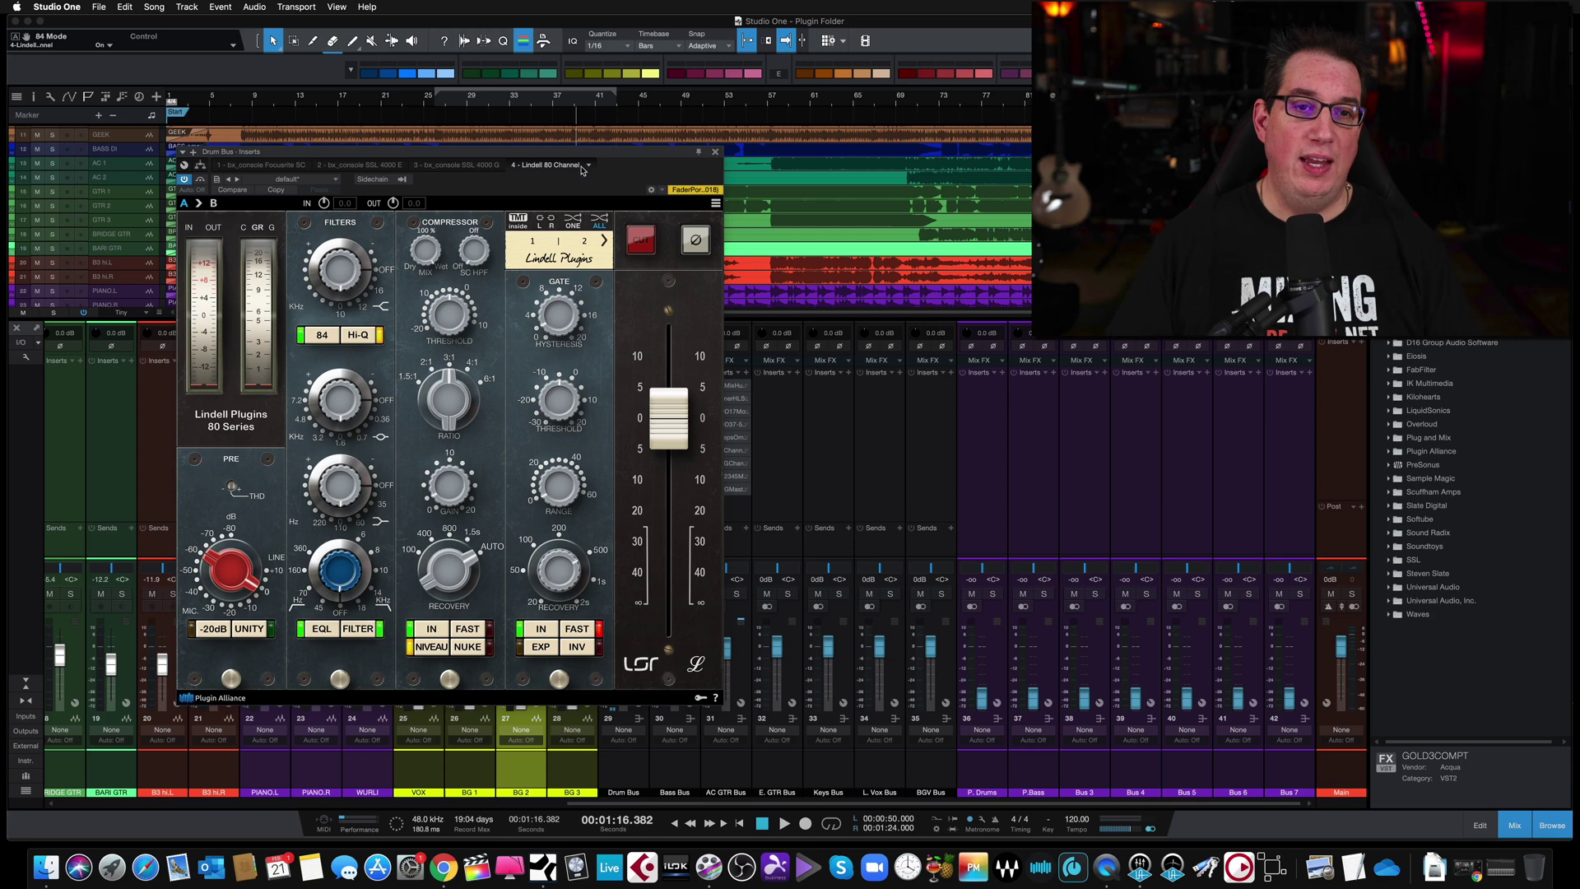
pyautogui.click(714, 155)
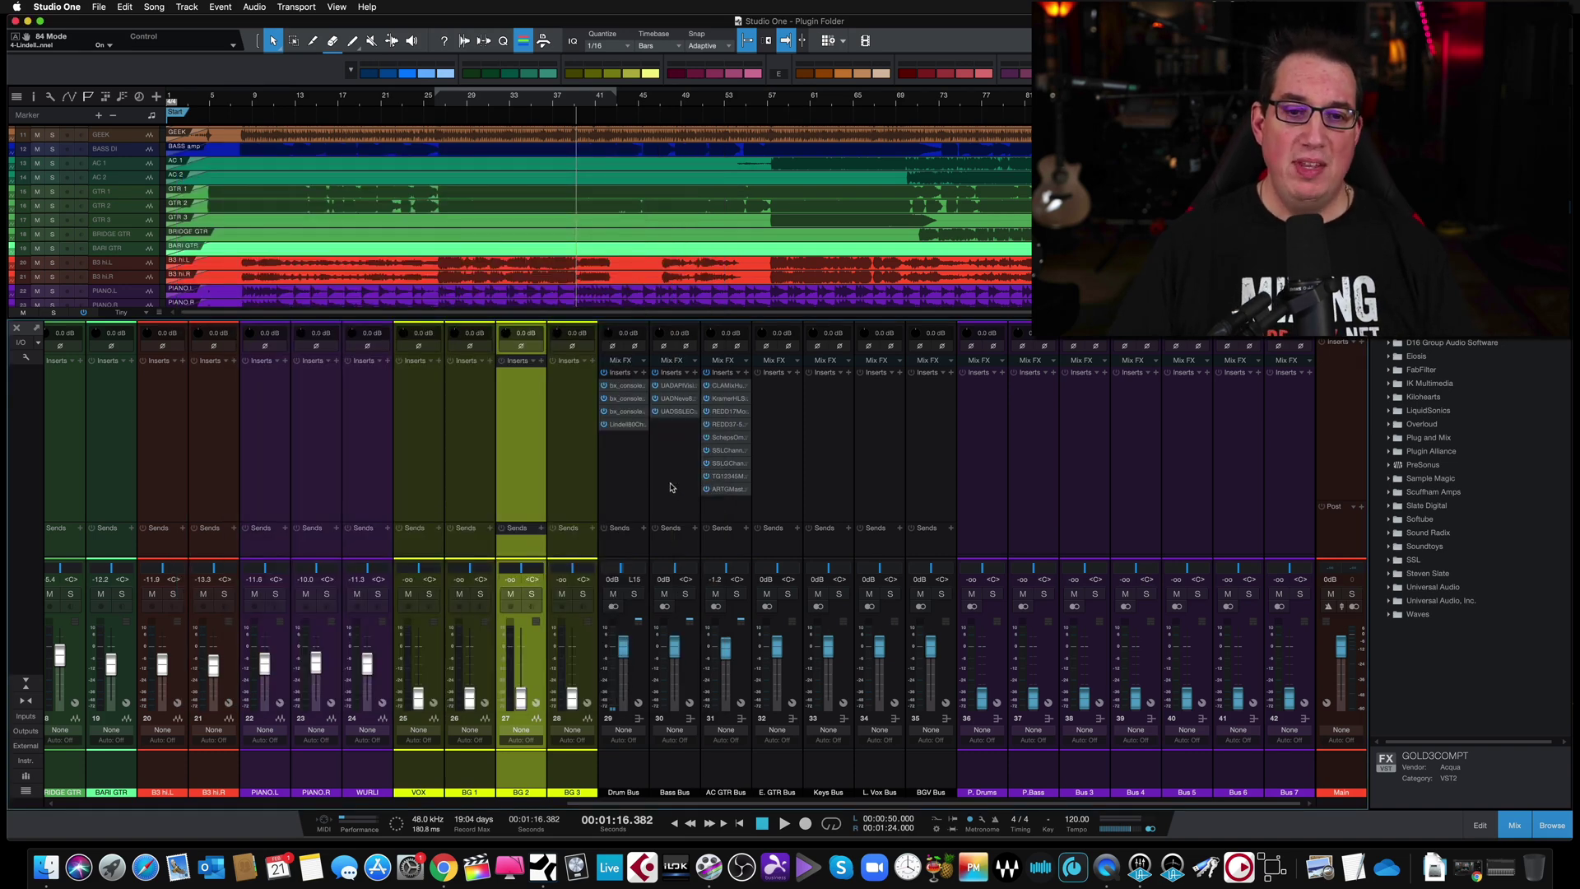
# Step: Select the Bass Bus and open its UAD API Vision Channel Strip insert
pyautogui.click(671, 487)
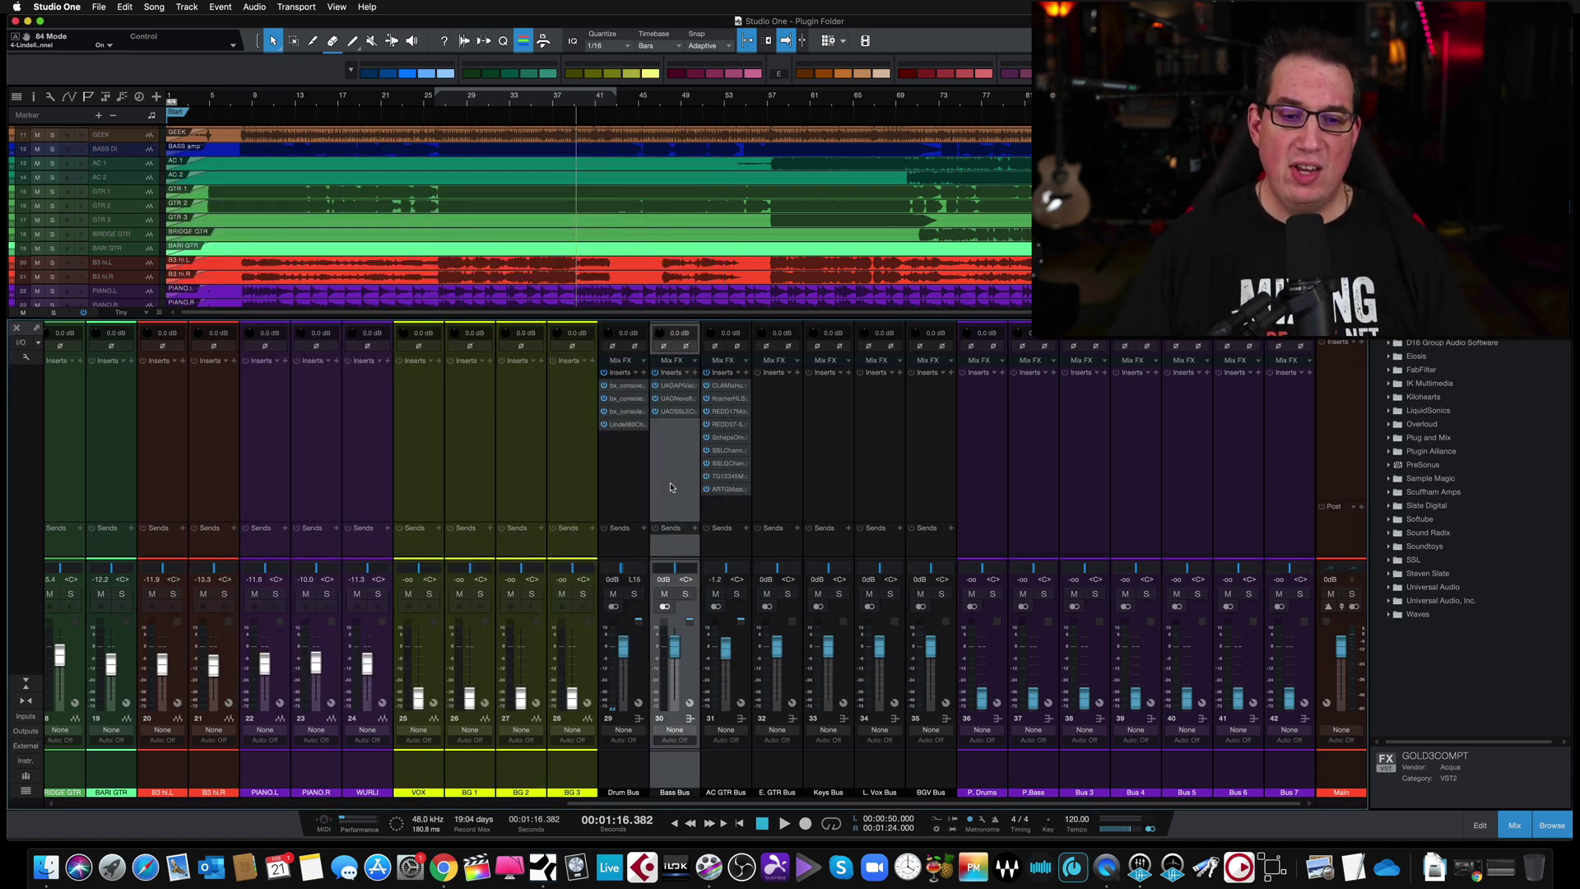
pyautogui.click(670, 392)
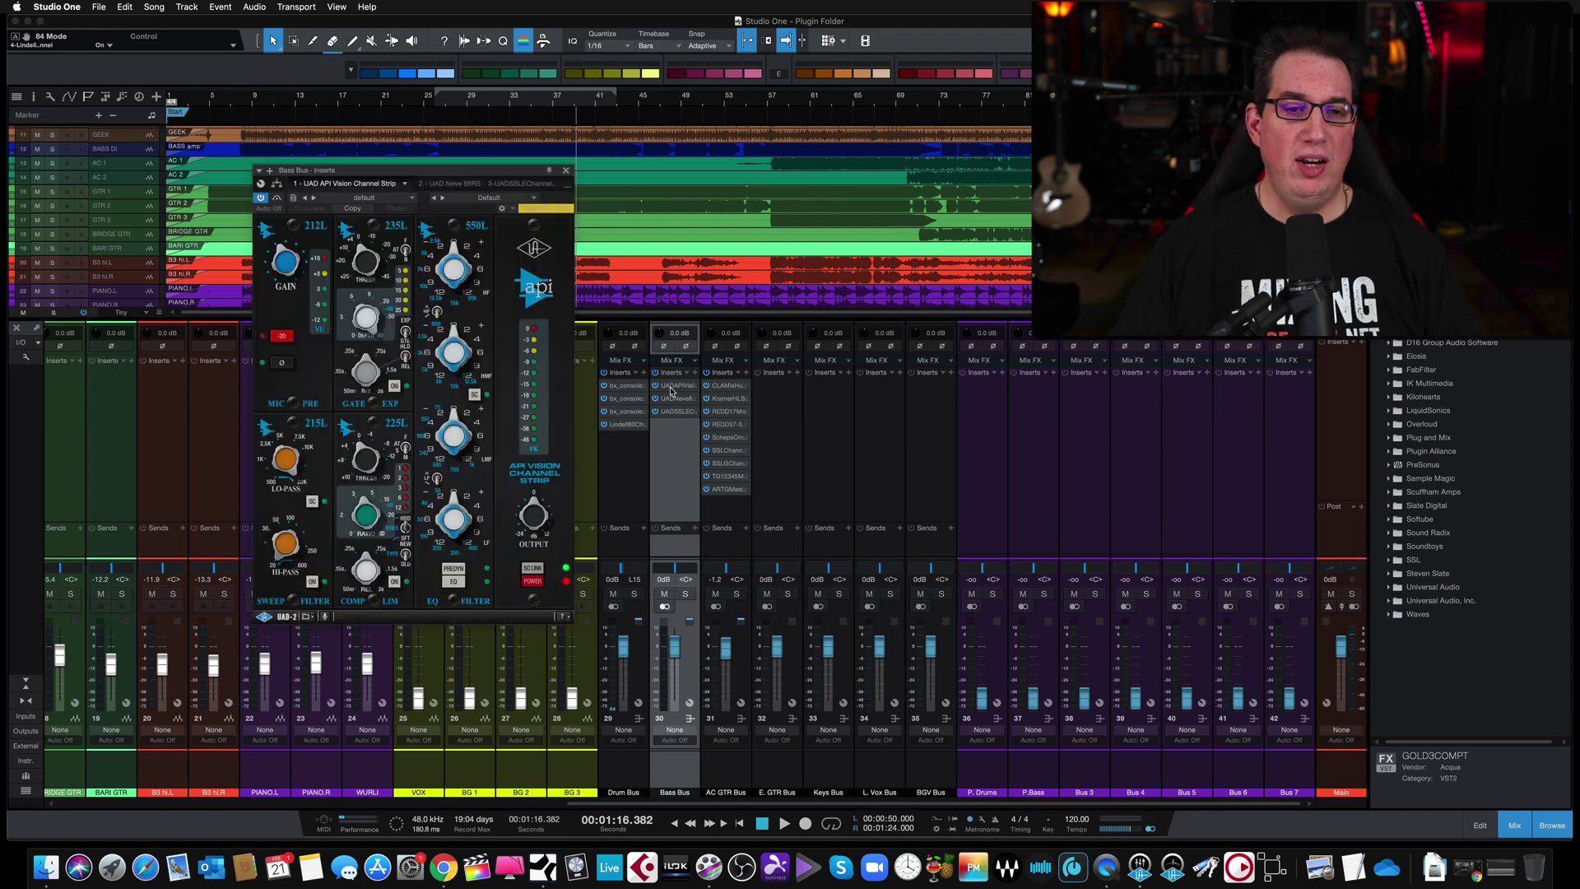
# Step: Examine the UAD API Vision Channel Strip on the Bass Bus, repositioning its window over the mixer, and close it
pyautogui.moveTo(489, 170); pyautogui.dragTo(504, 214)
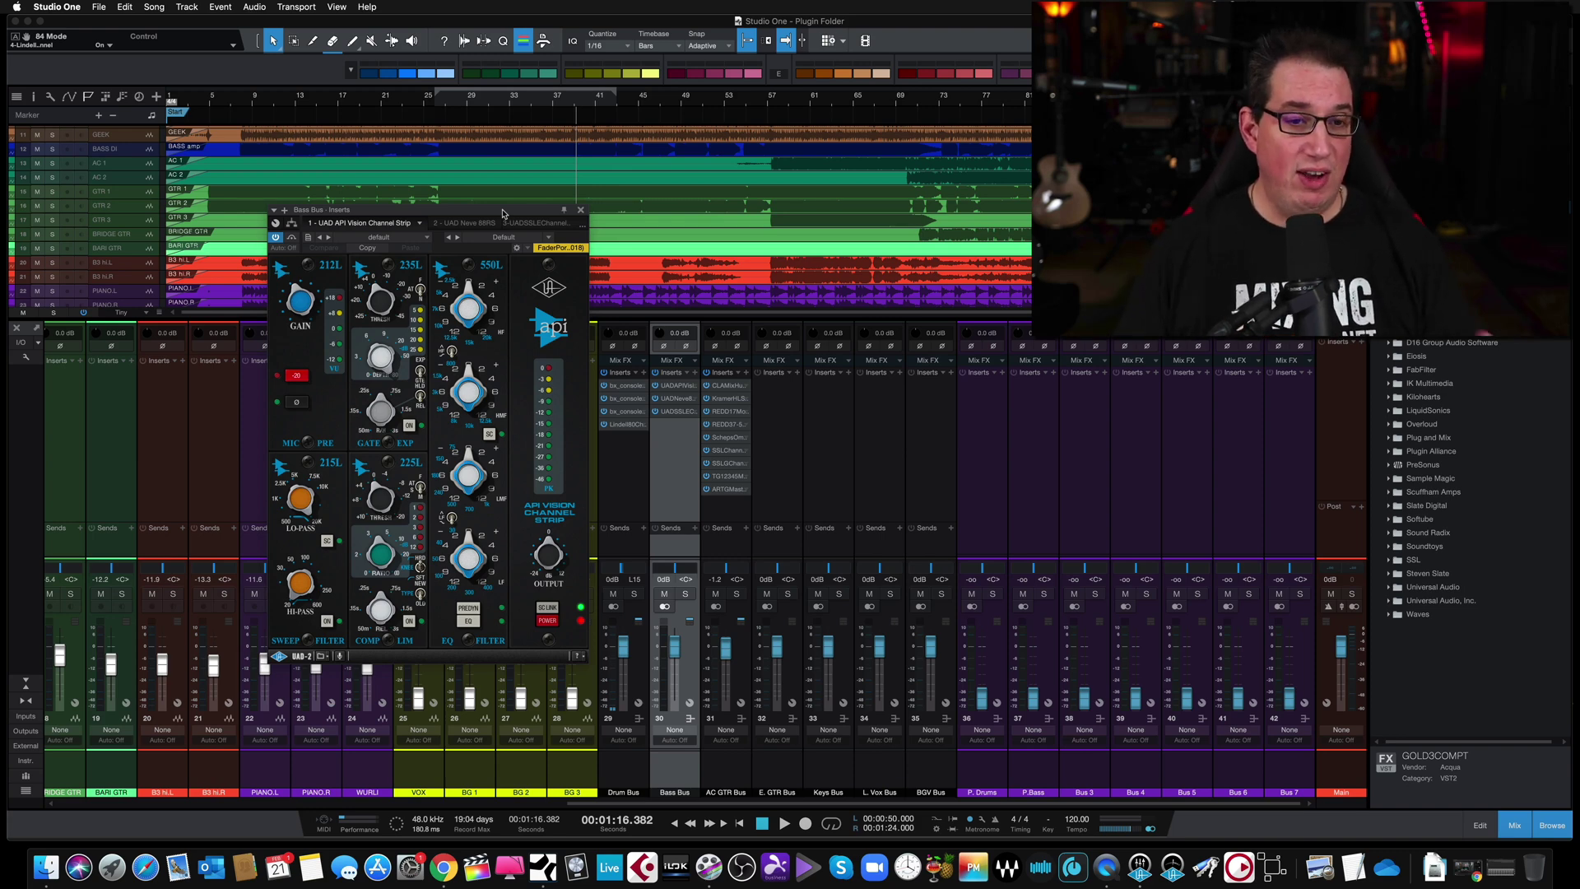
pyautogui.moveTo(482, 211); pyautogui.dragTo(478, 205)
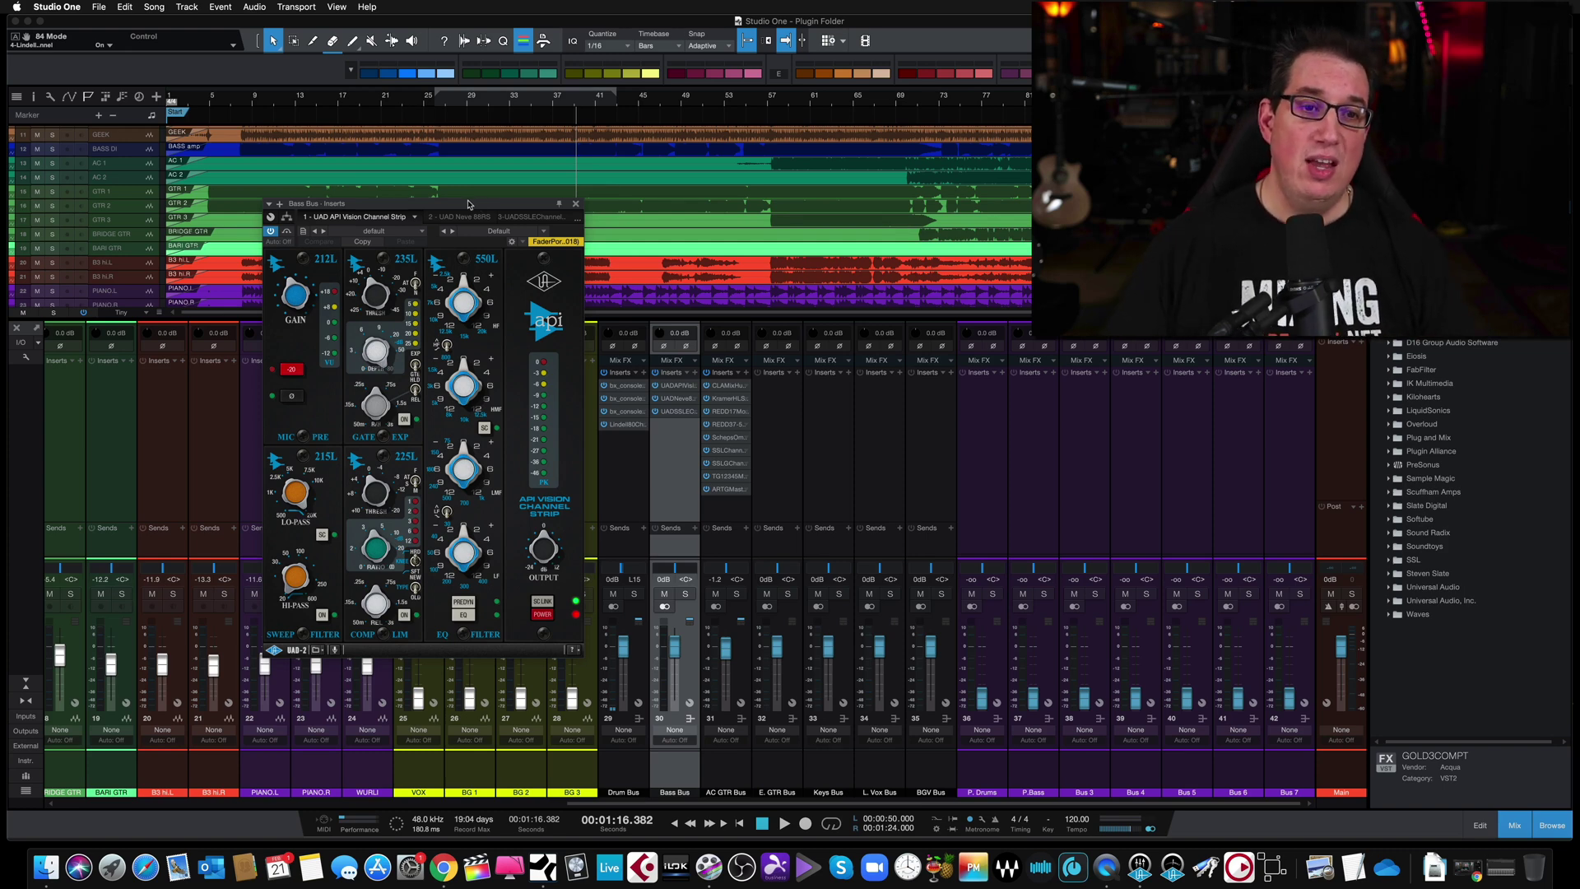
pyautogui.moveTo(464, 205); pyautogui.dragTo(458, 206)
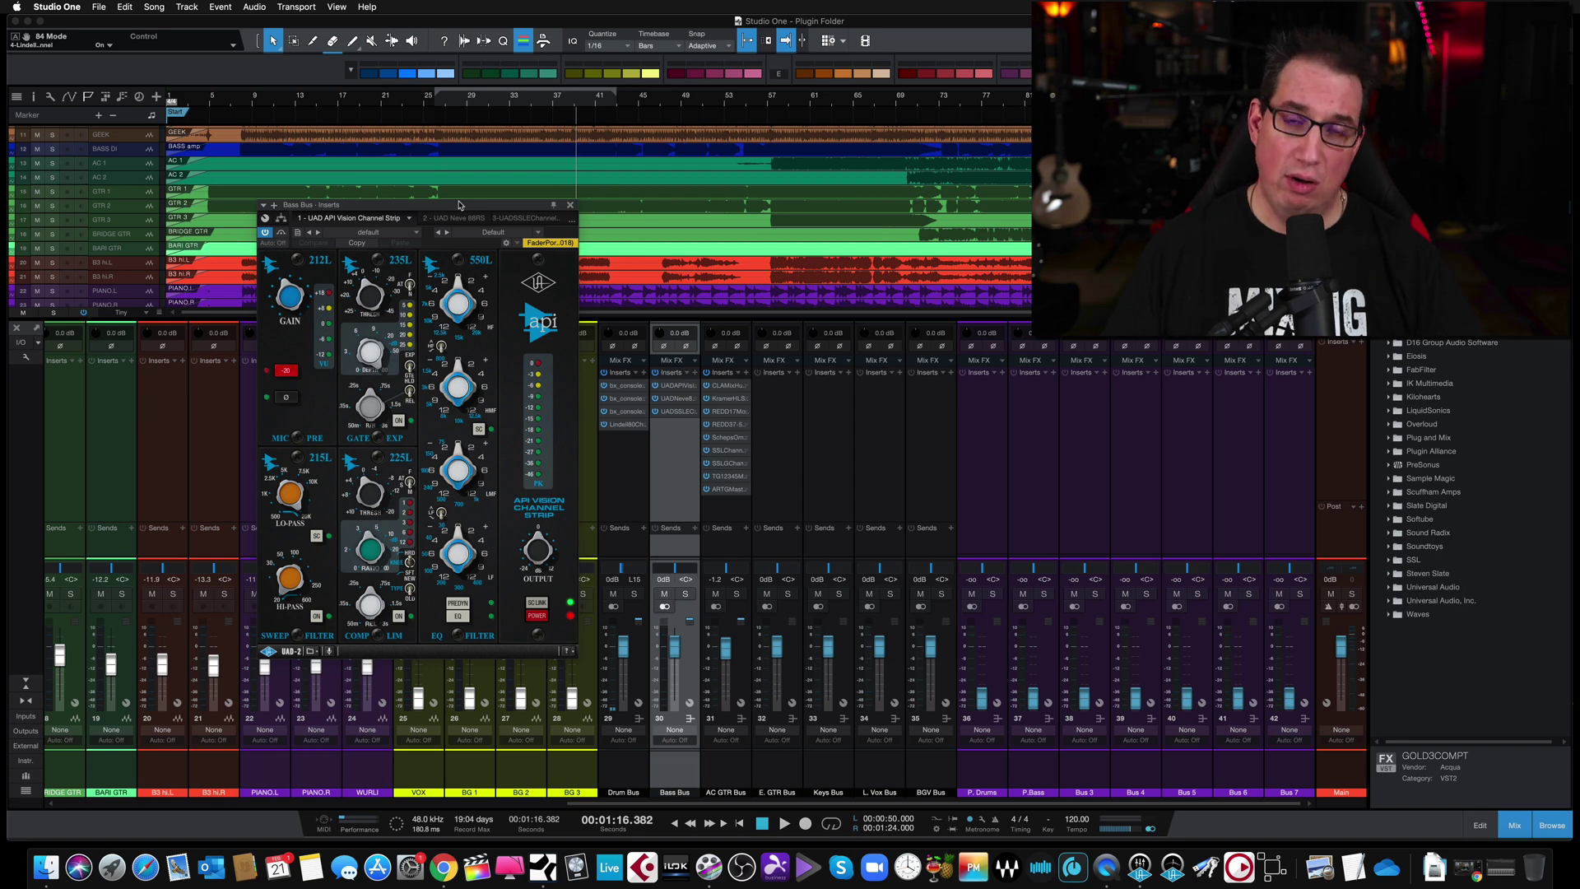
pyautogui.moveTo(458, 205); pyautogui.dragTo(451, 217)
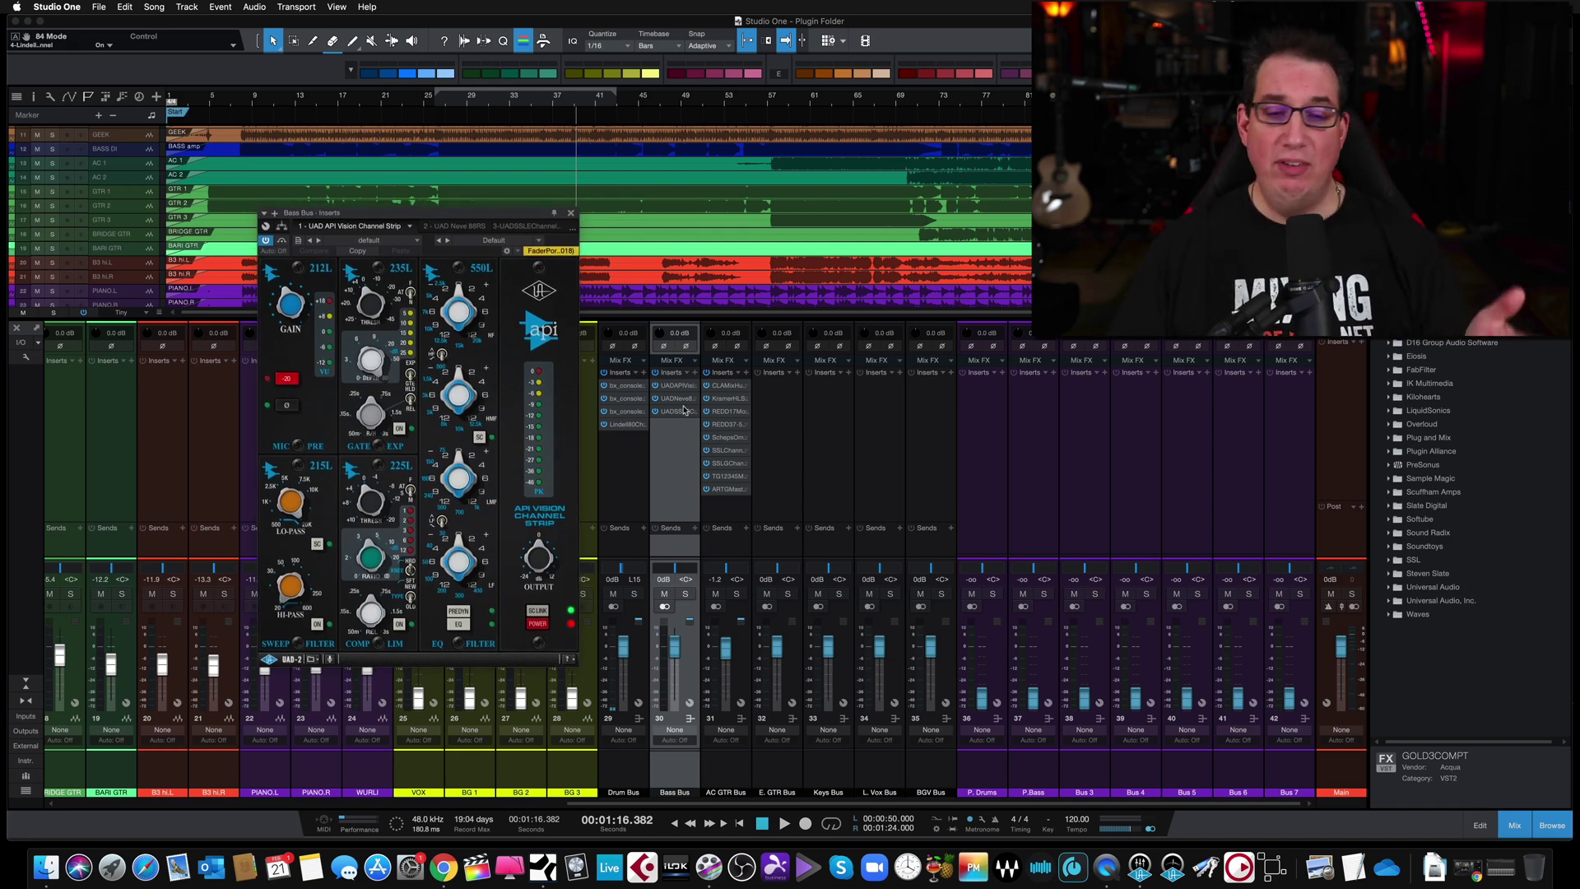
pyautogui.moveTo(473, 214); pyautogui.dragTo(479, 219)
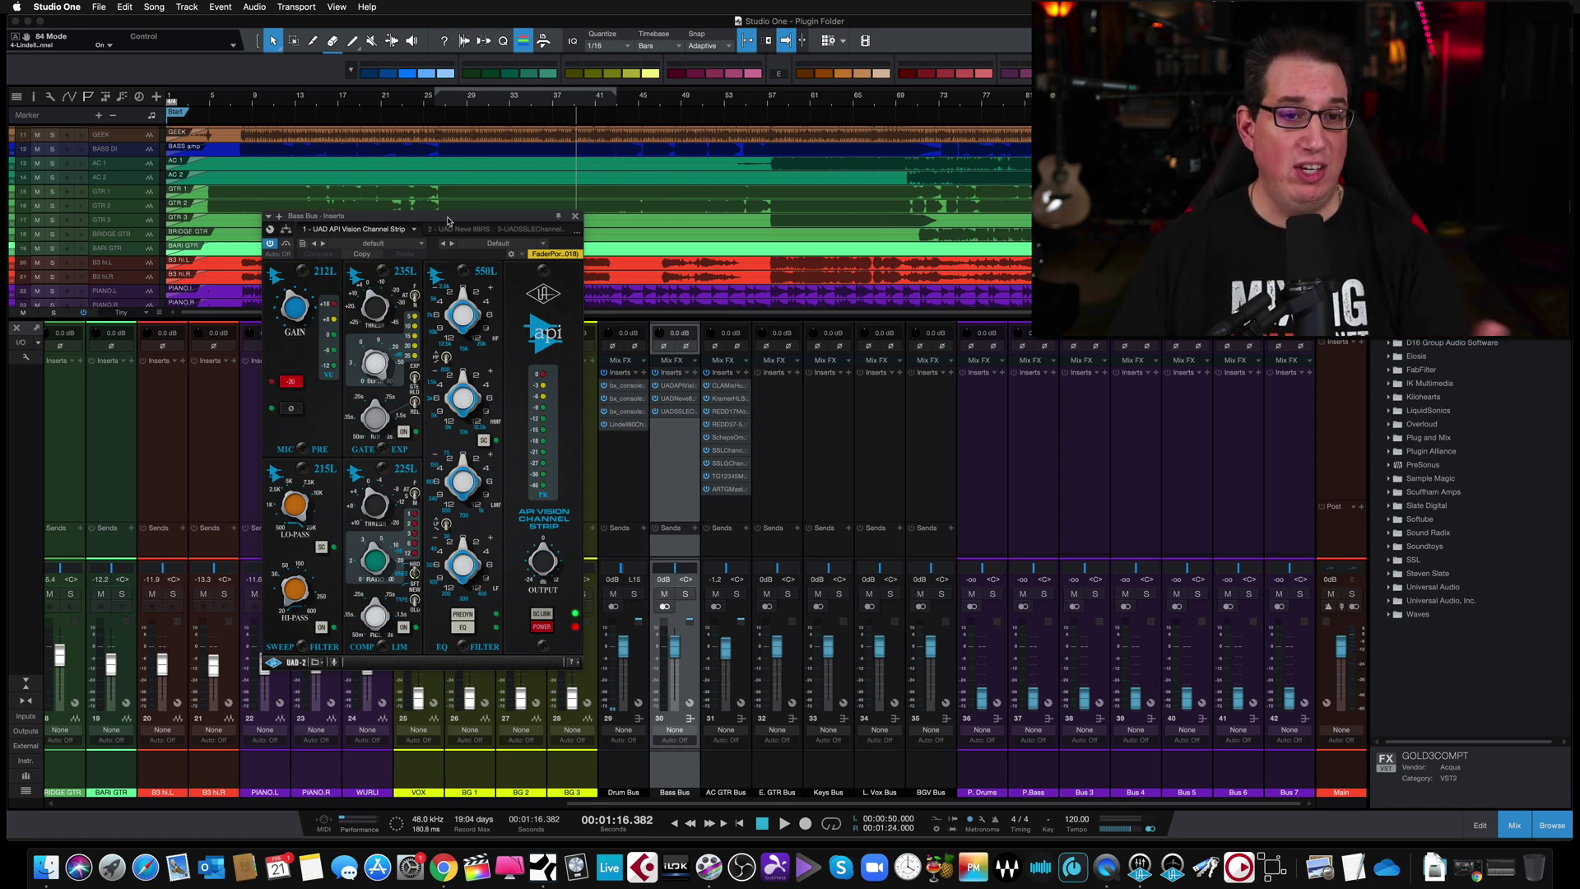
pyautogui.moveTo(450, 217); pyautogui.dragTo(450, 213)
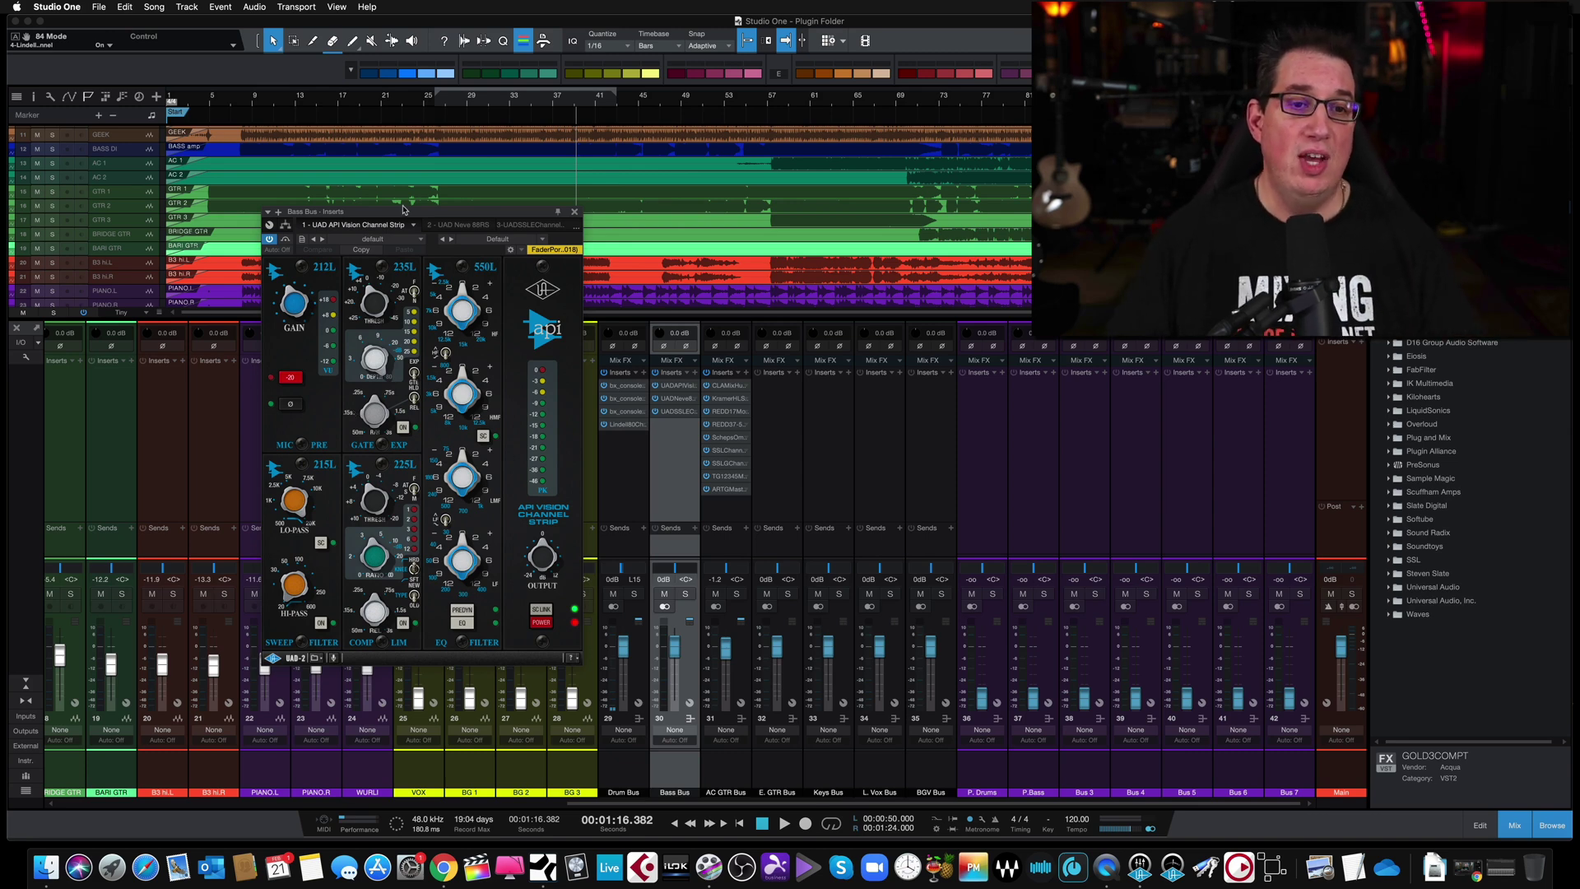
pyautogui.moveTo(405, 215); pyautogui.dragTo(405, 194)
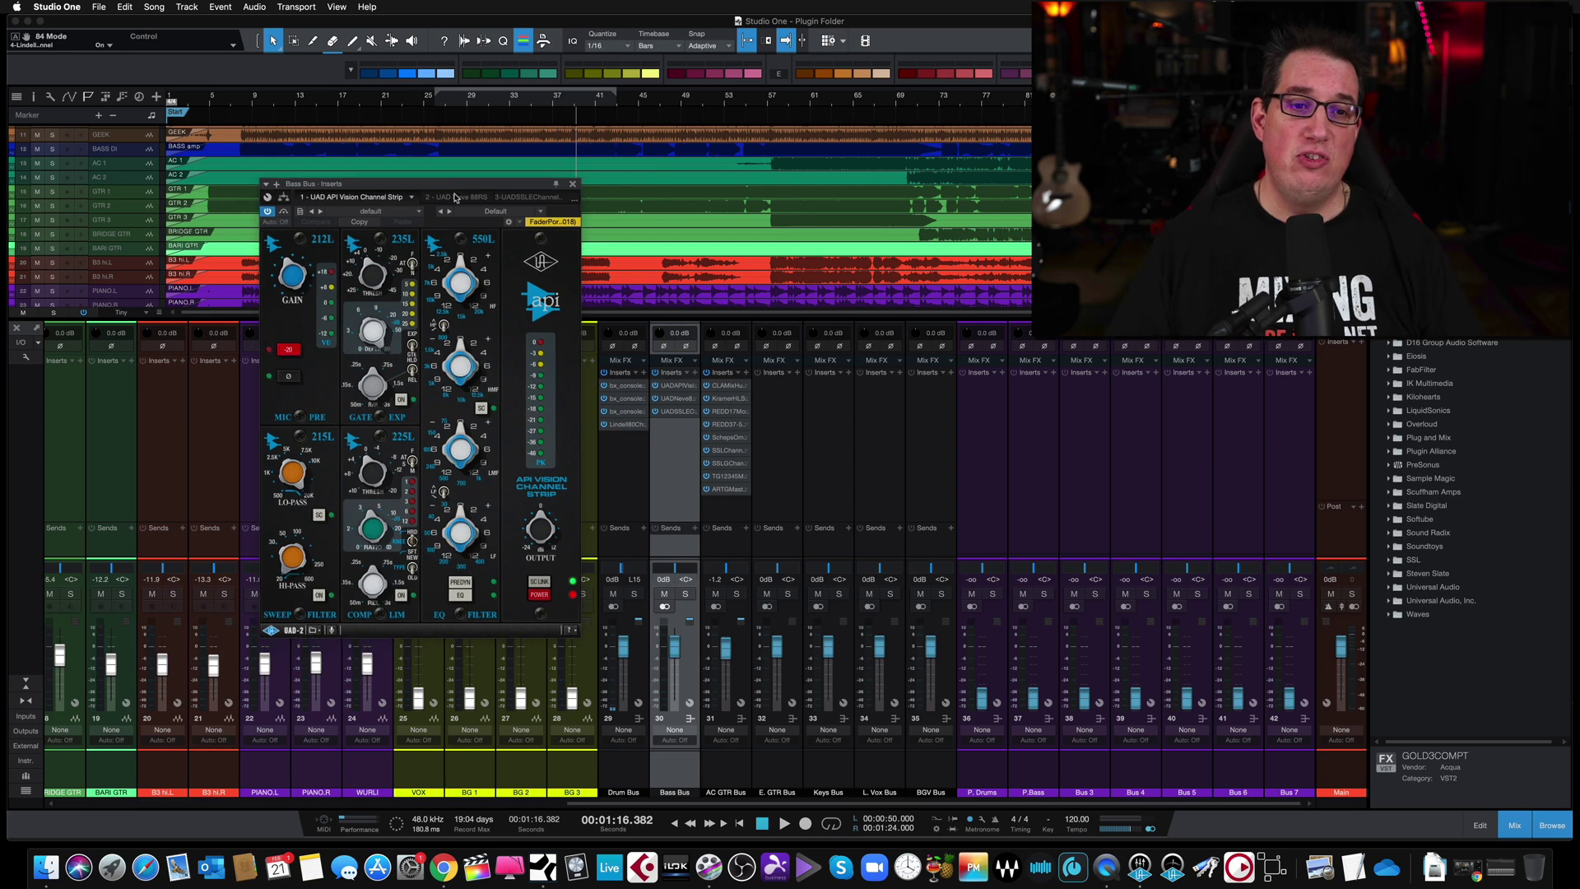
pyautogui.moveTo(457, 198); pyautogui.dragTo(458, 200)
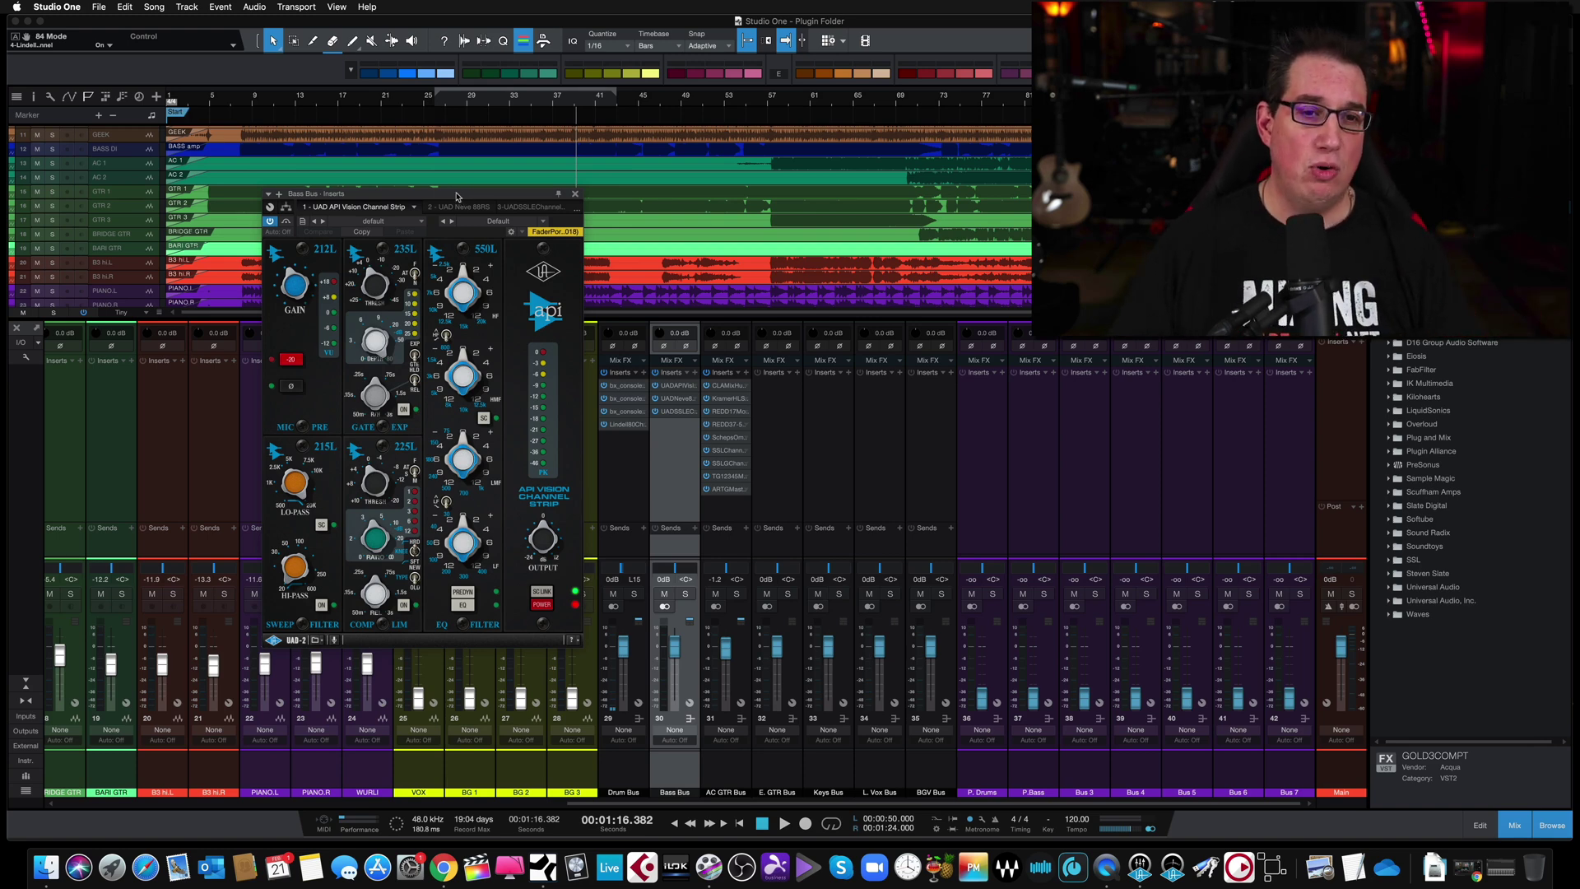
pyautogui.moveTo(454, 193); pyautogui.dragTo(455, 191)
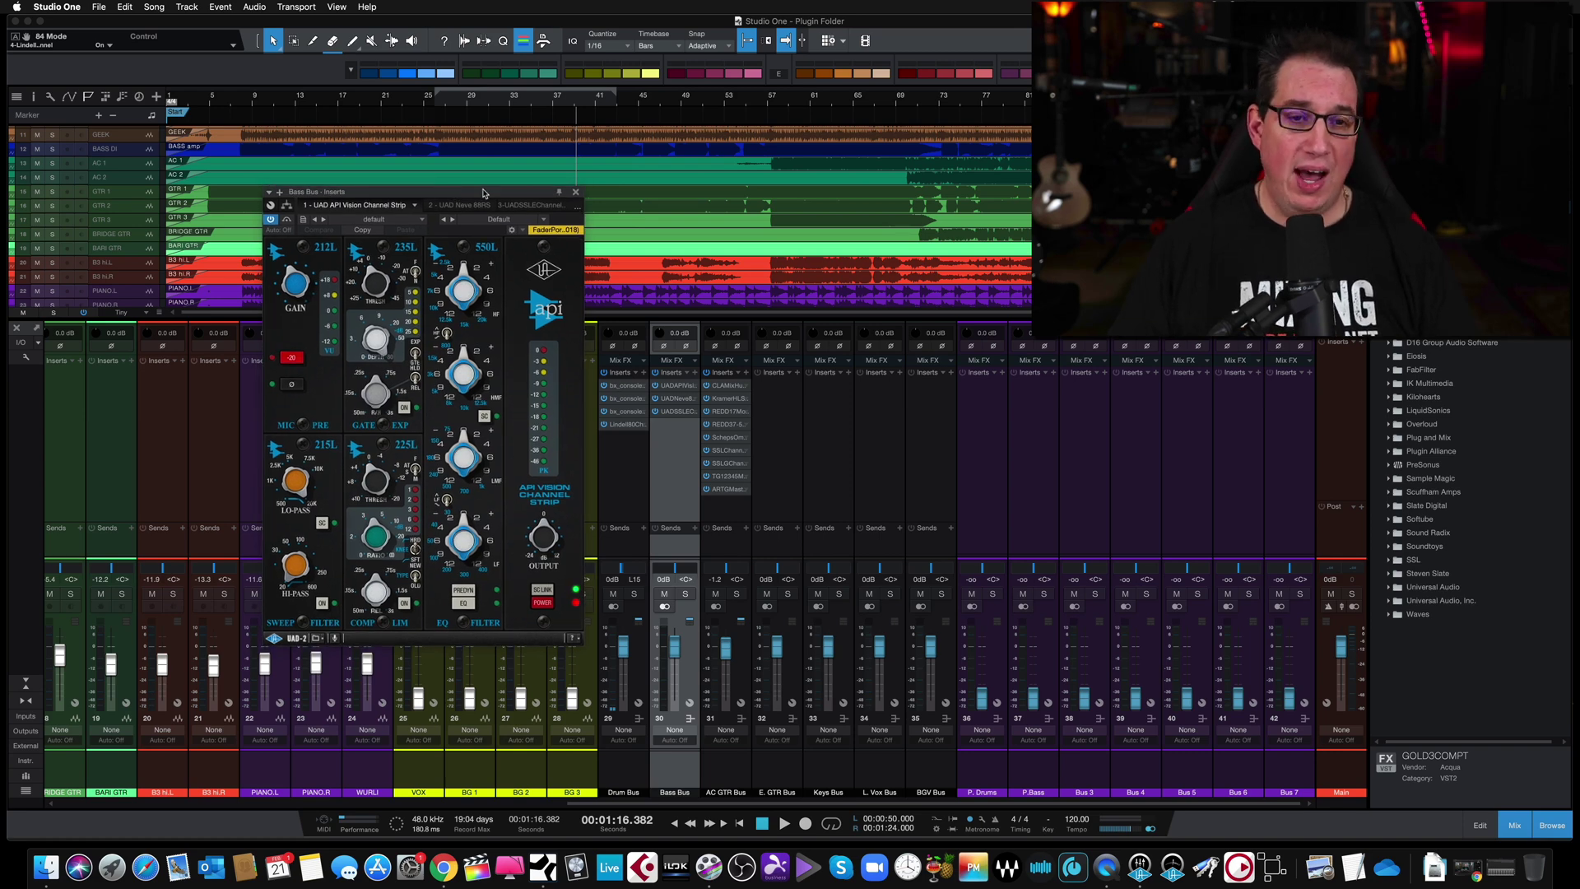
pyautogui.click(574, 195)
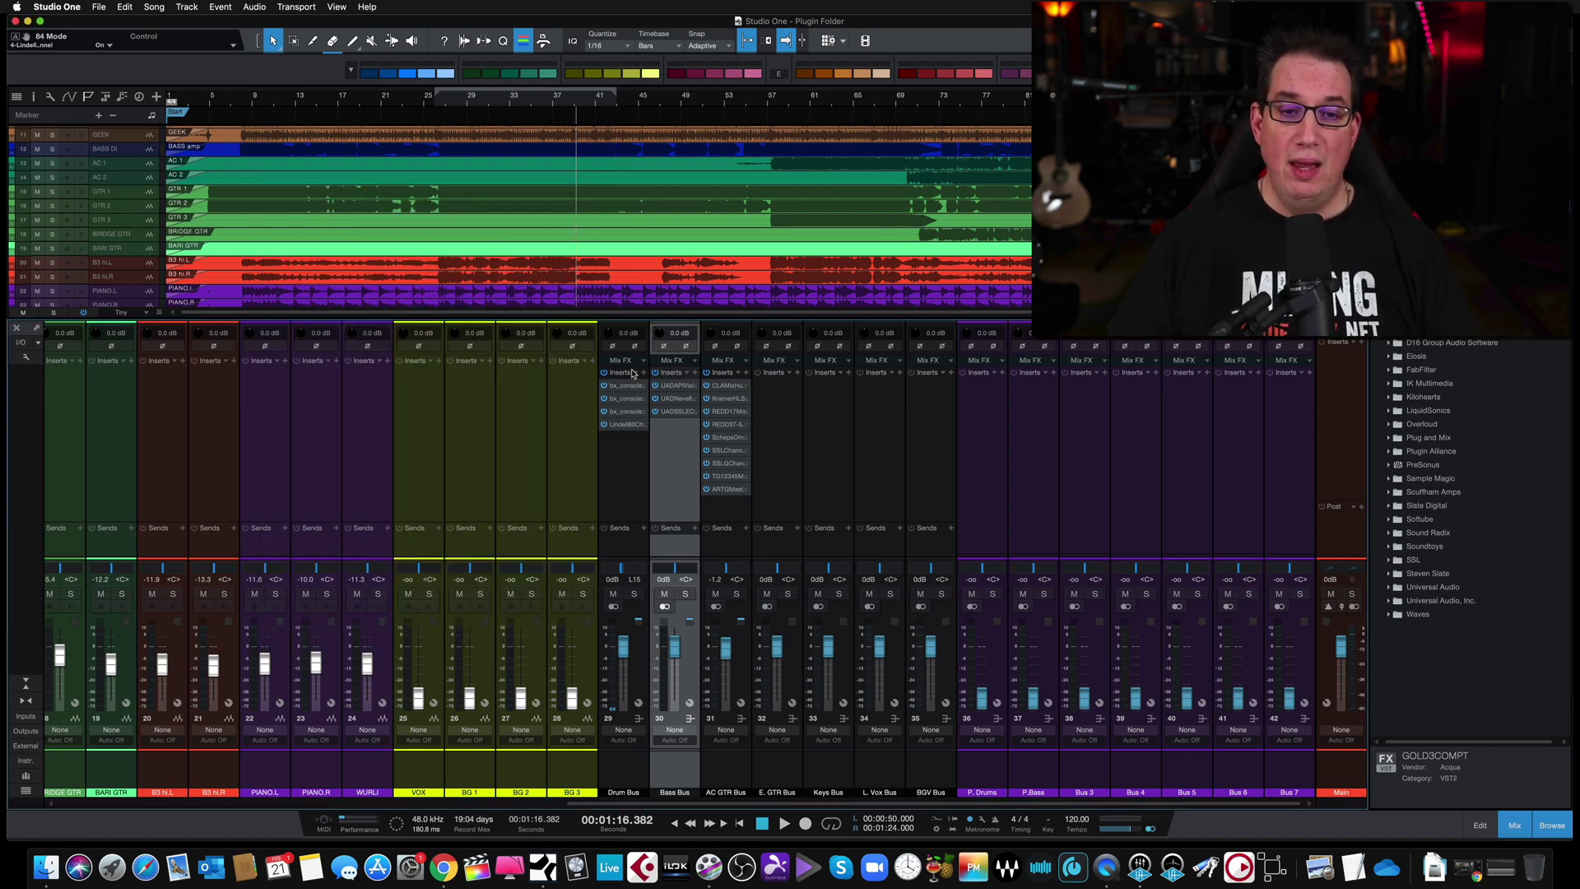
# Step: Open the UAD Neve 88RS insert on the Bass Bus, view its controls and level fader, and close it
pyautogui.click(668, 400)
pyautogui.moveTo(427, 170); pyautogui.dragTo(450, 214)
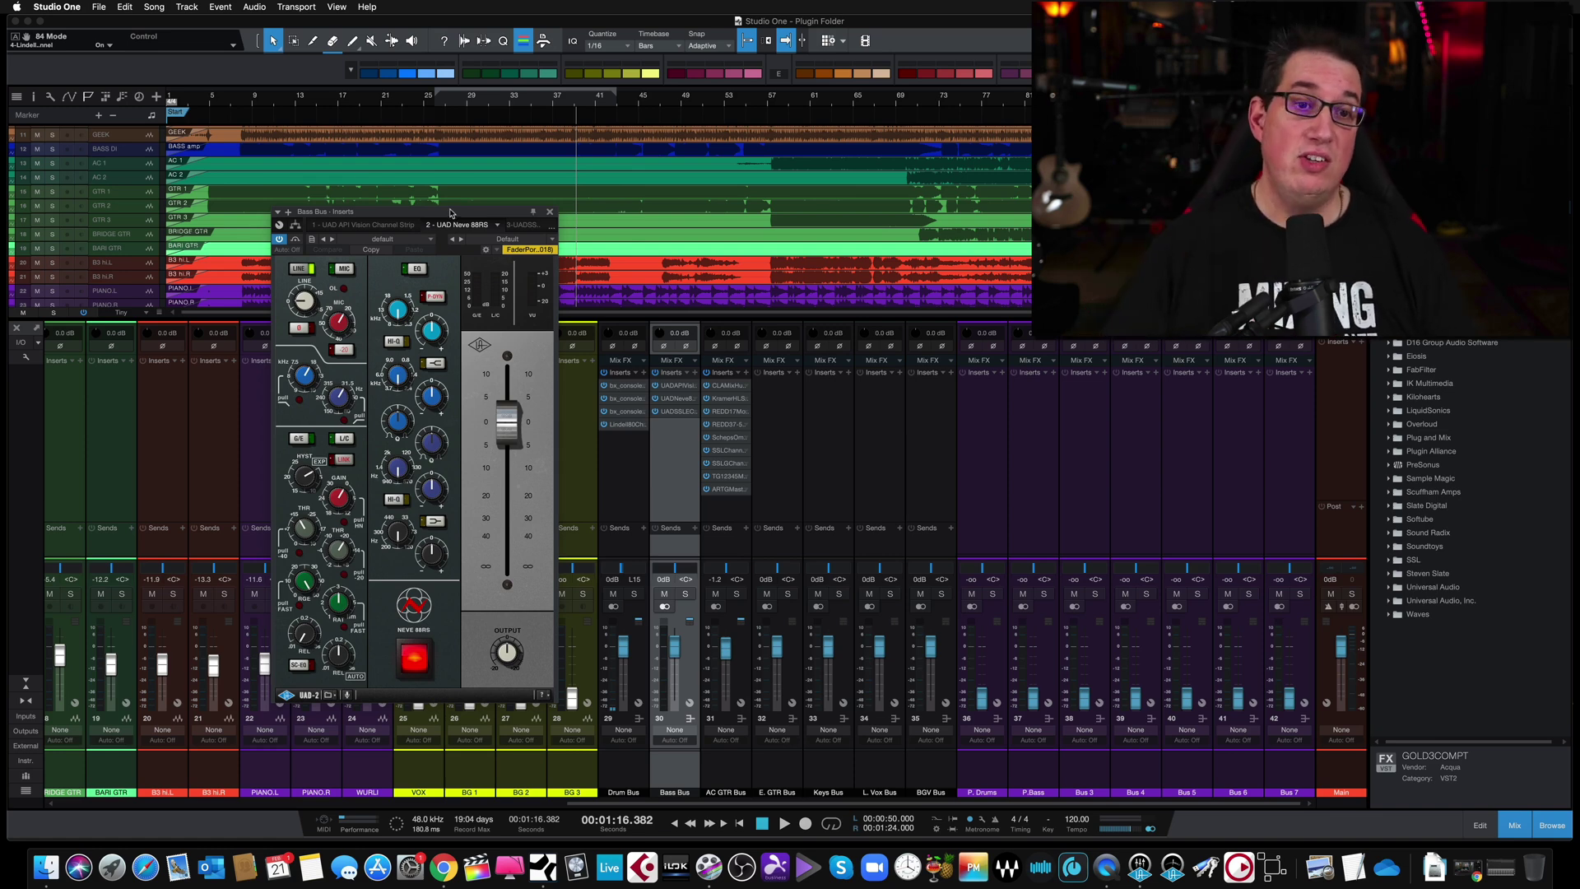
pyautogui.moveTo(449, 216); pyautogui.dragTo(454, 213)
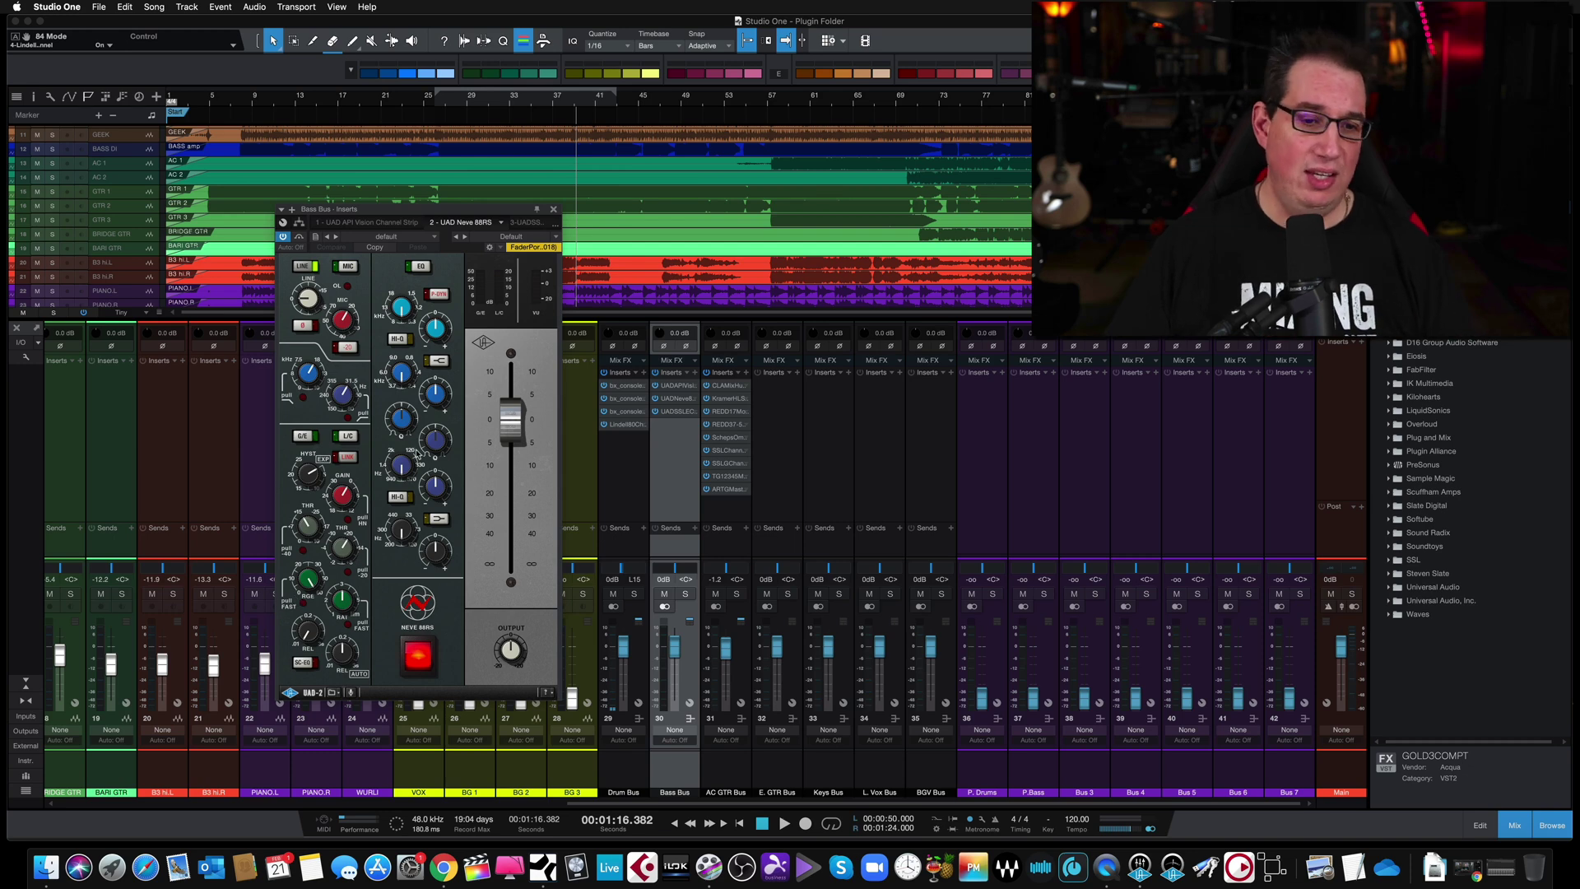
pyautogui.moveTo(516, 424)
pyautogui.mouseDown()
pyautogui.moveTo(512, 448)
pyautogui.moveTo(512, 407)
pyautogui.moveTo(508, 421)
pyautogui.mouseUp()
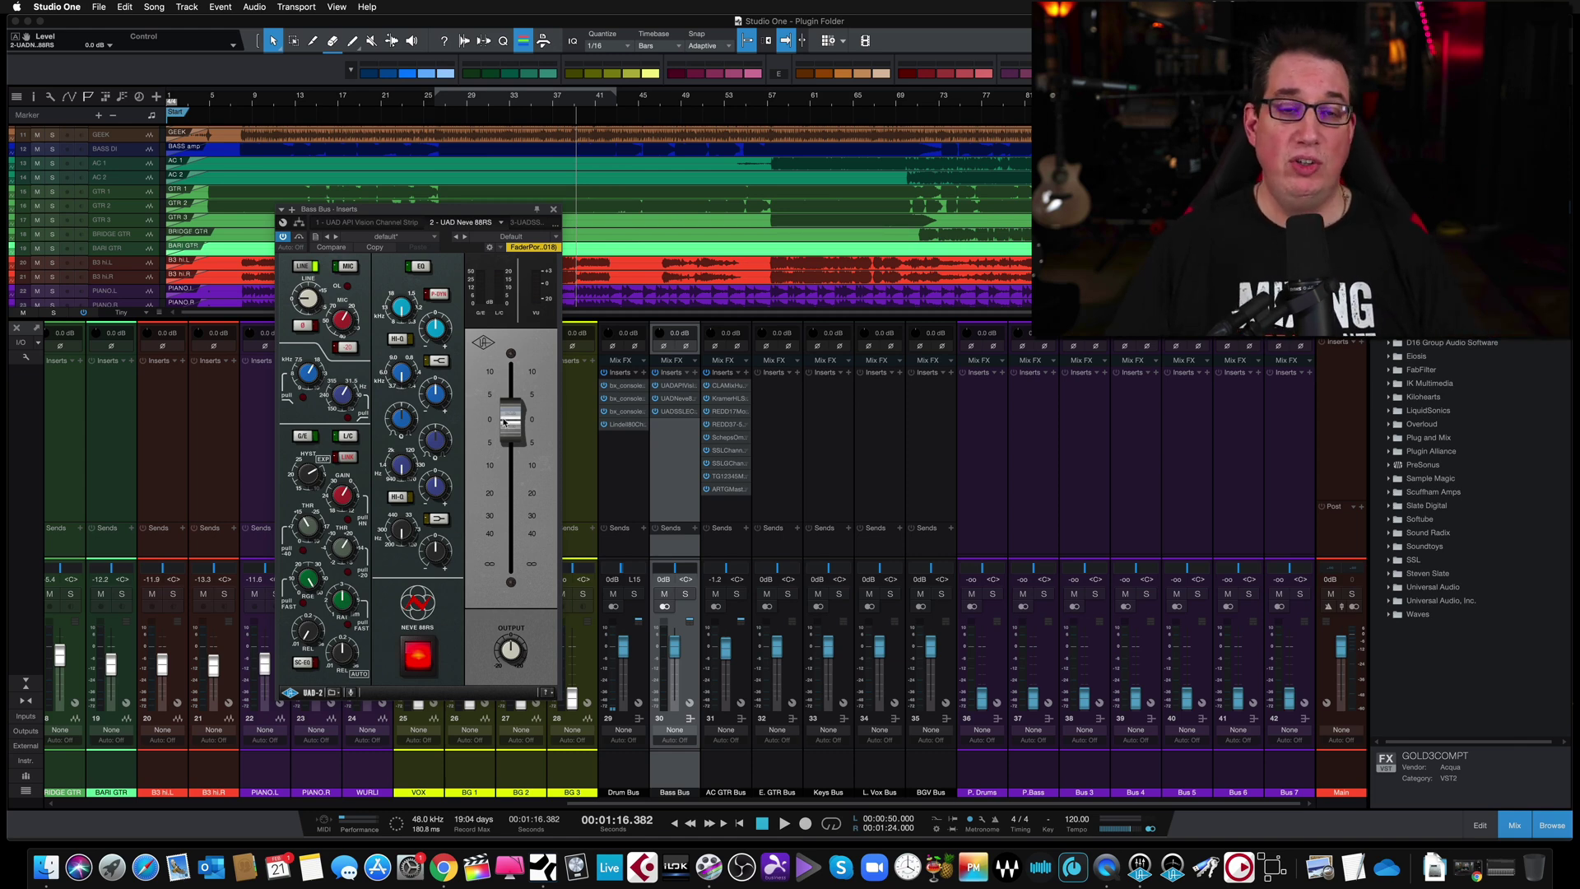
pyautogui.click(554, 210)
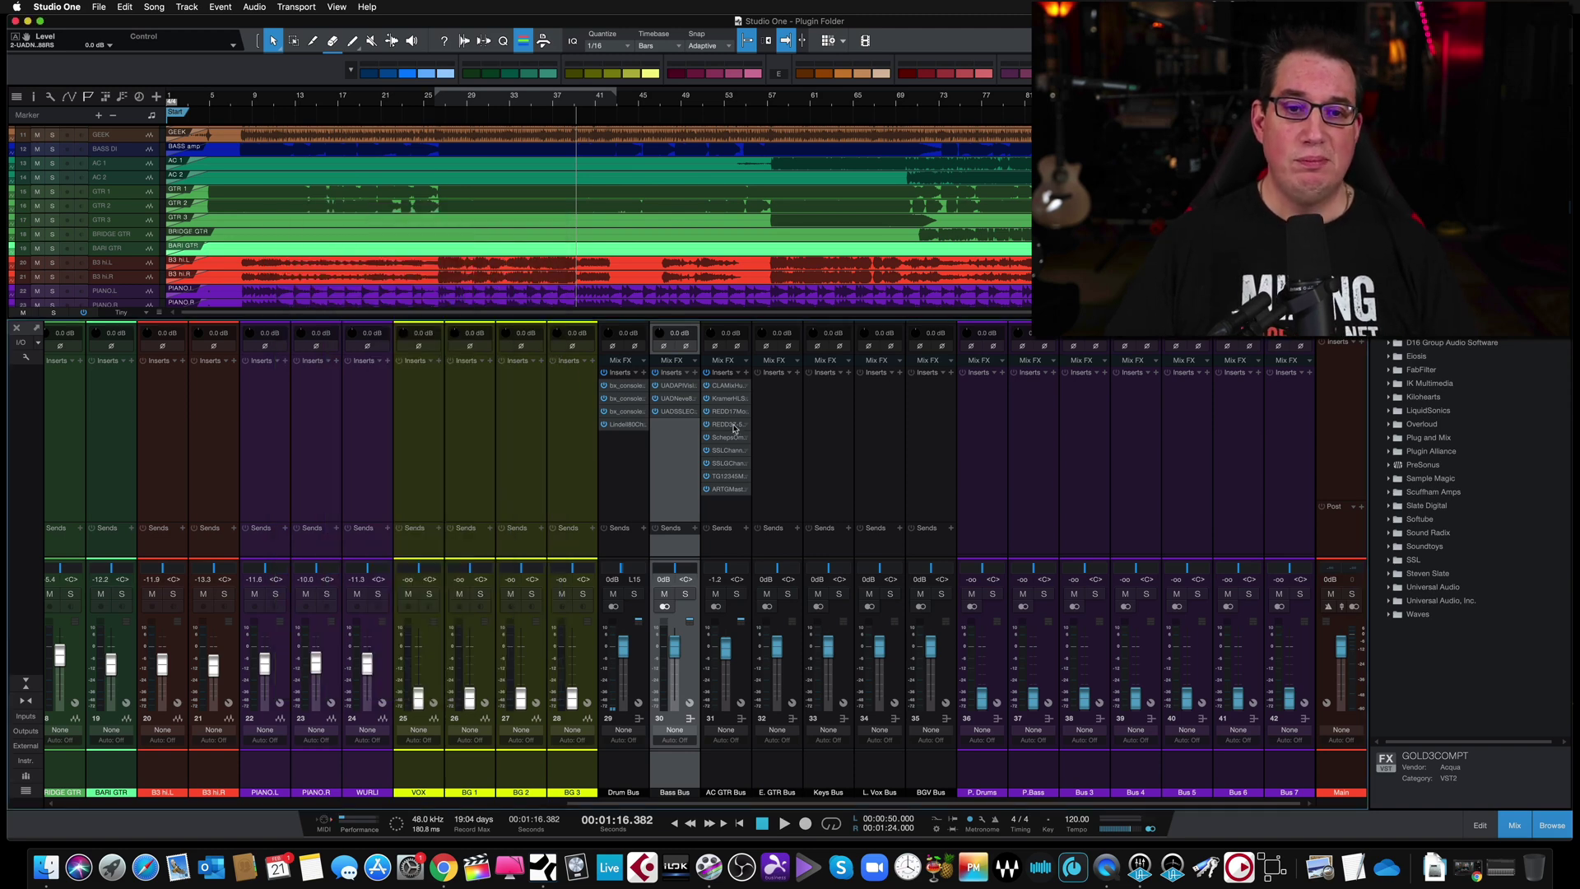
# Step: Open the UAD SSL E Channel Strip insert on the Bass Bus, examine its sections, and close it
pyautogui.click(675, 411)
pyautogui.moveTo(447, 173); pyautogui.dragTo(472, 196)
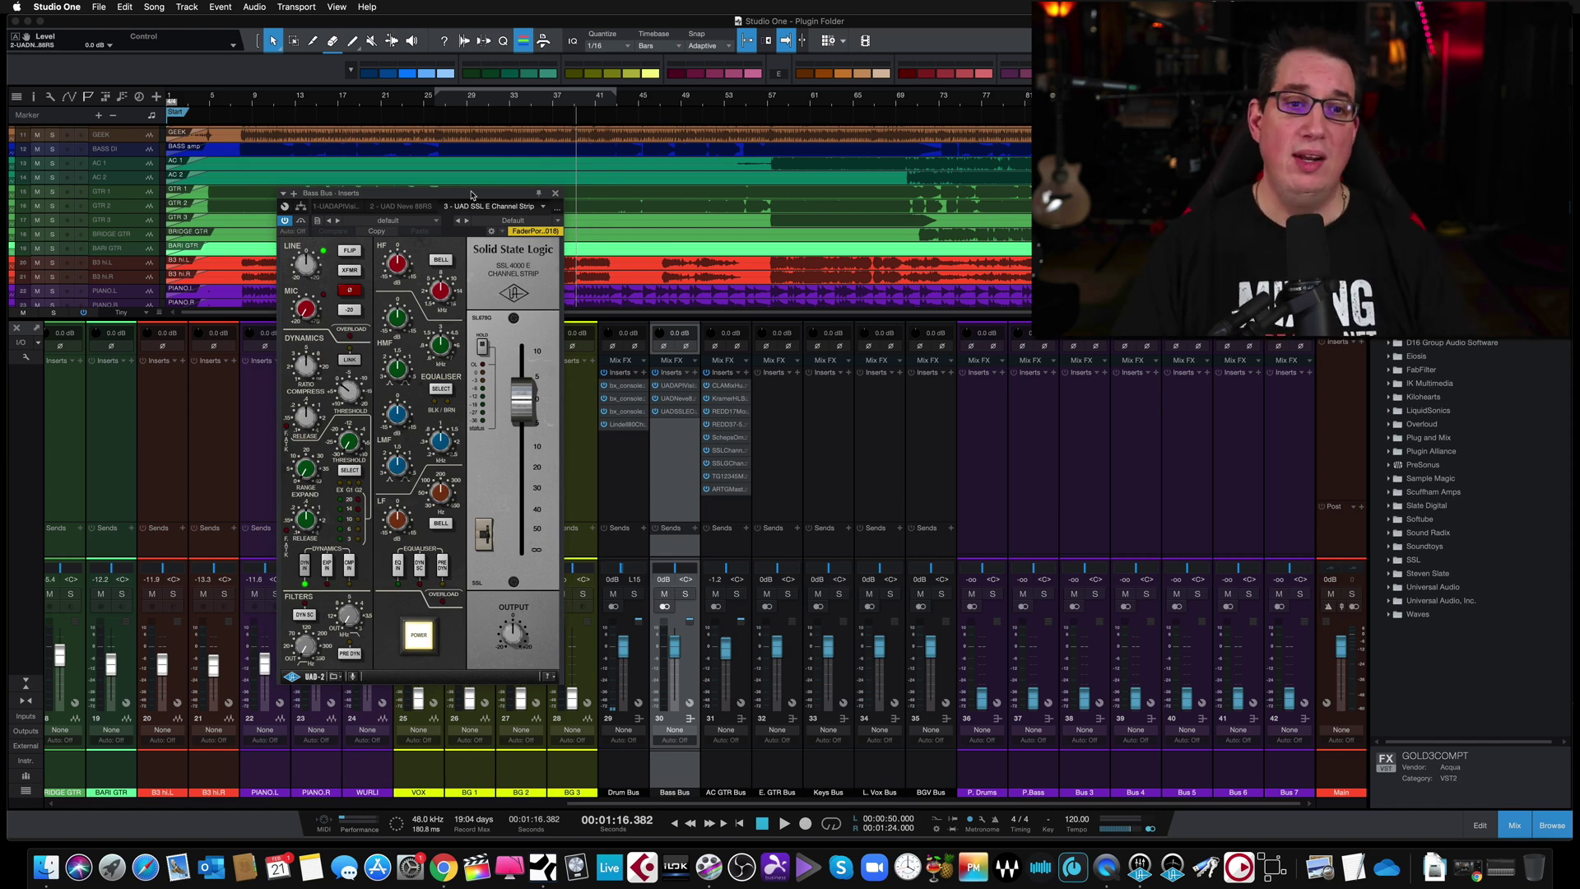
pyautogui.moveTo(472, 195); pyautogui.dragTo(474, 183)
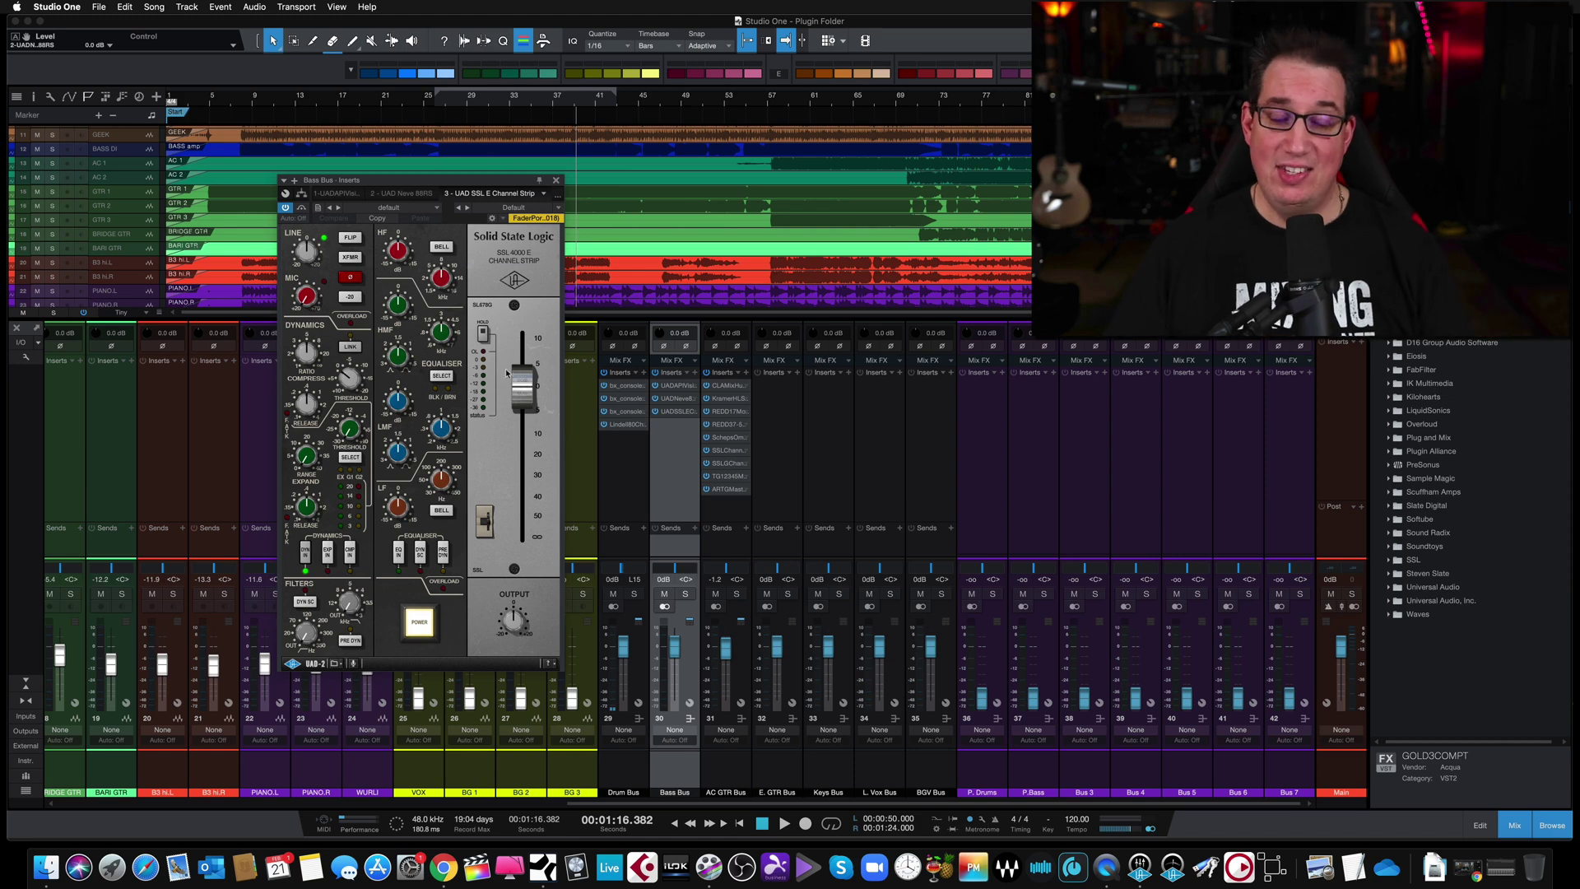
pyautogui.moveTo(484, 183); pyautogui.dragTo(485, 180)
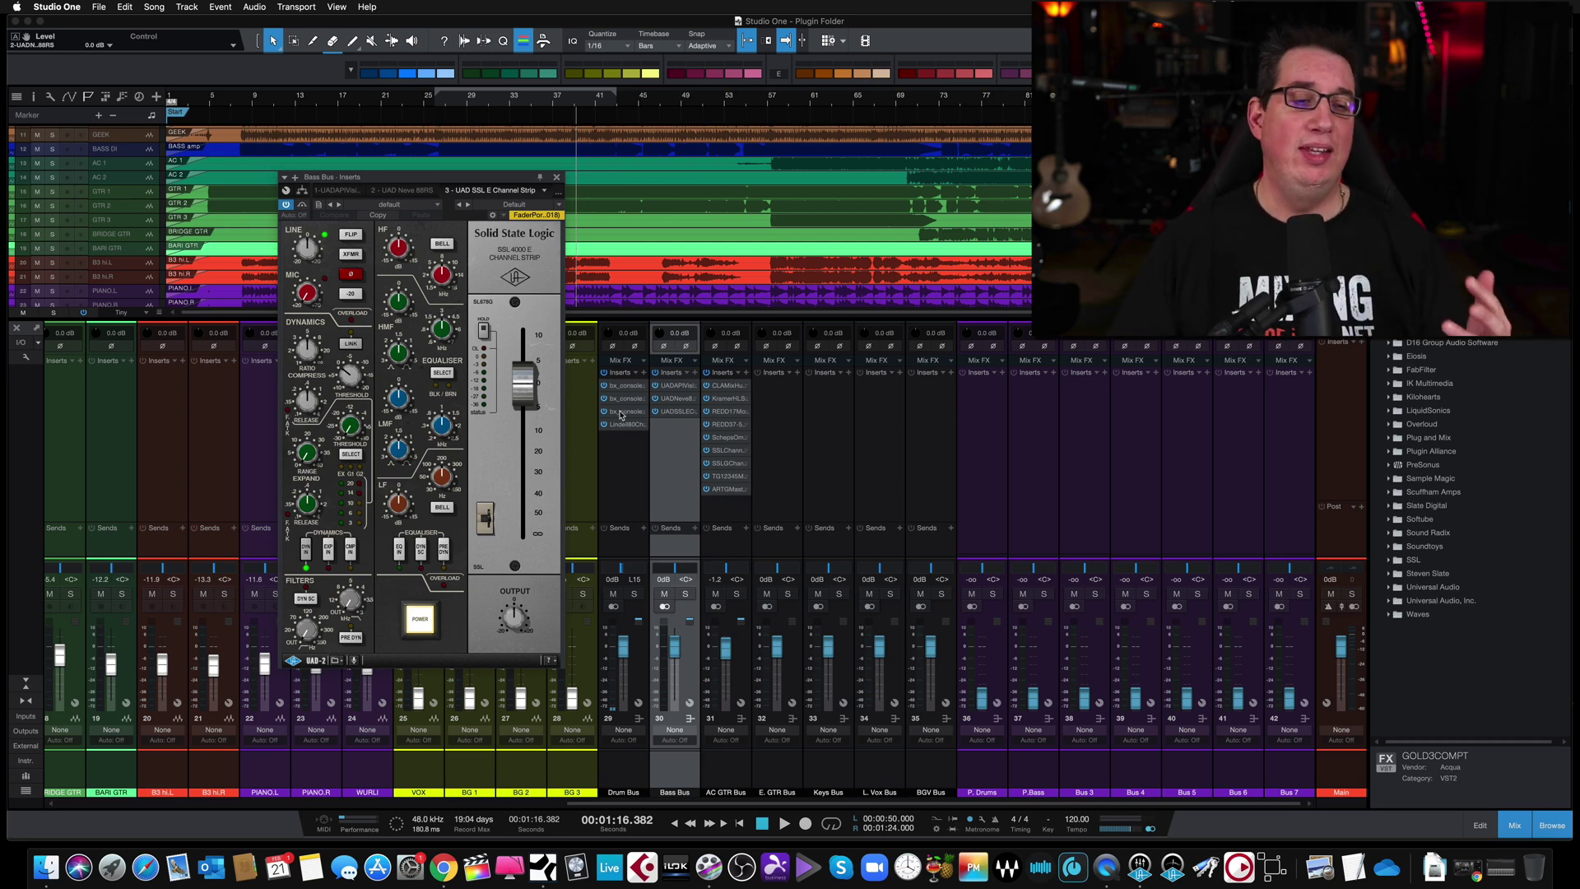
pyautogui.moveTo(438, 180); pyautogui.dragTo(452, 183)
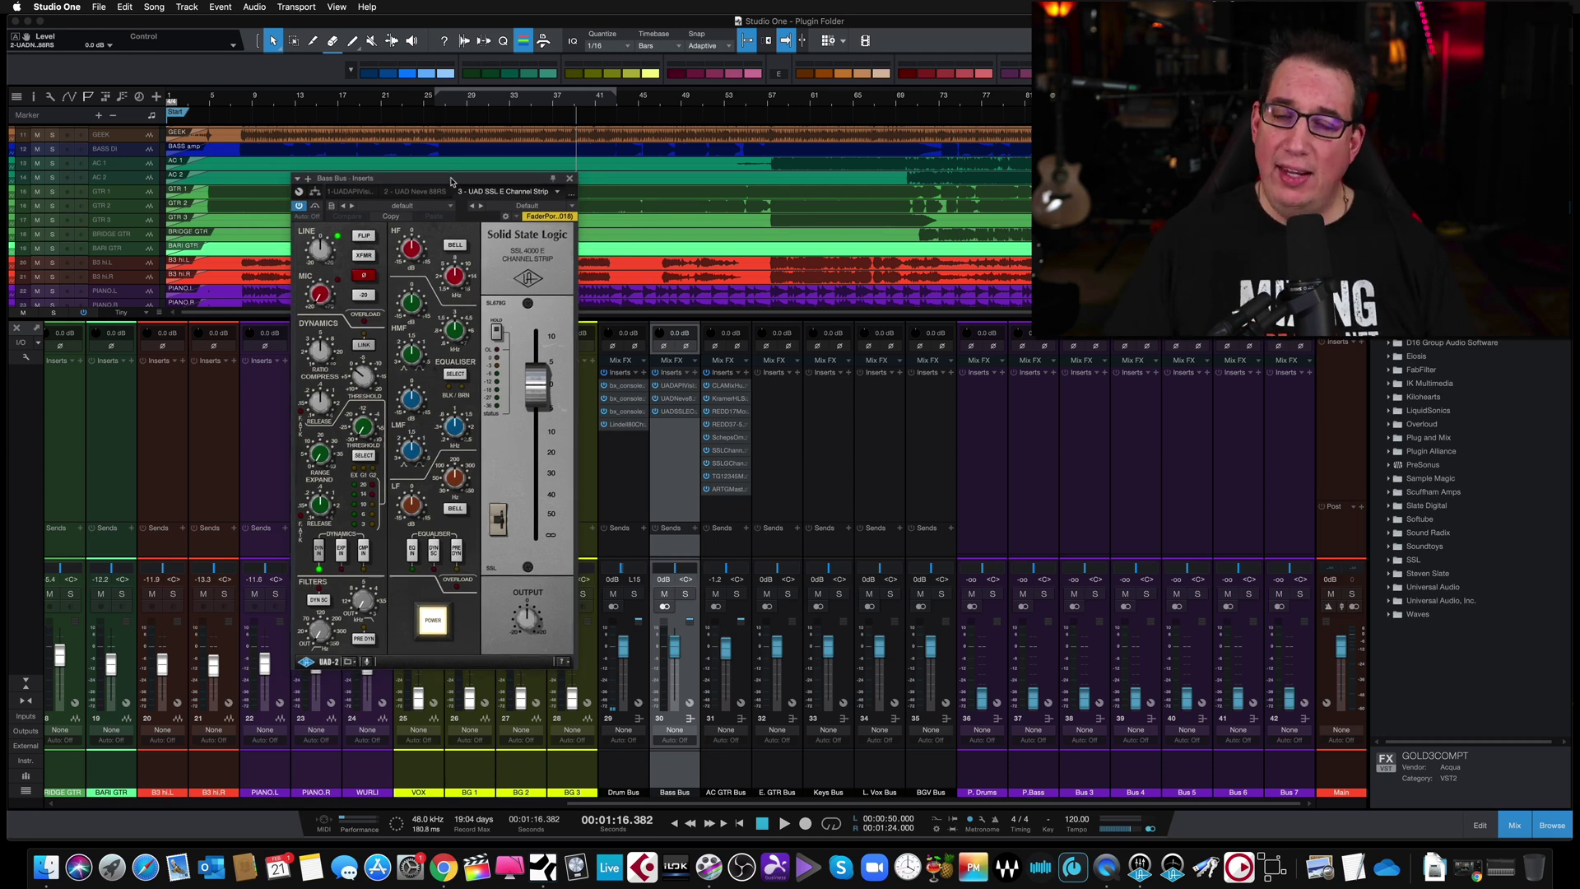
pyautogui.moveTo(451, 186)
pyautogui.mouseDown()
pyautogui.moveTo(452, 161)
pyautogui.moveTo(447, 219)
pyautogui.moveTo(449, 190)
pyautogui.mouseUp()
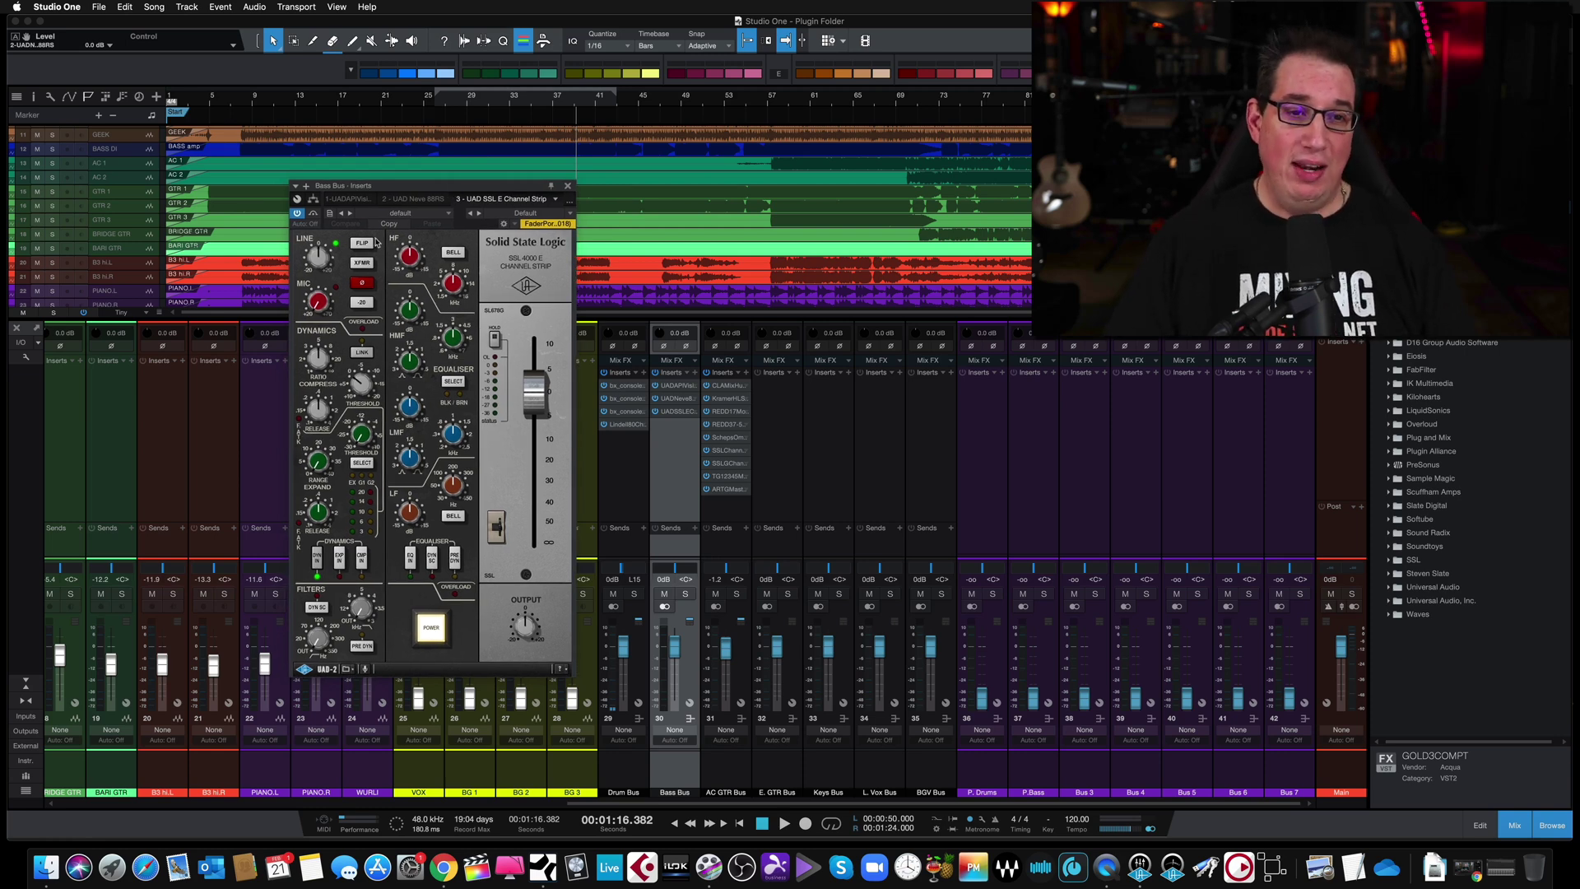
pyautogui.moveTo(404, 189); pyautogui.dragTo(413, 188)
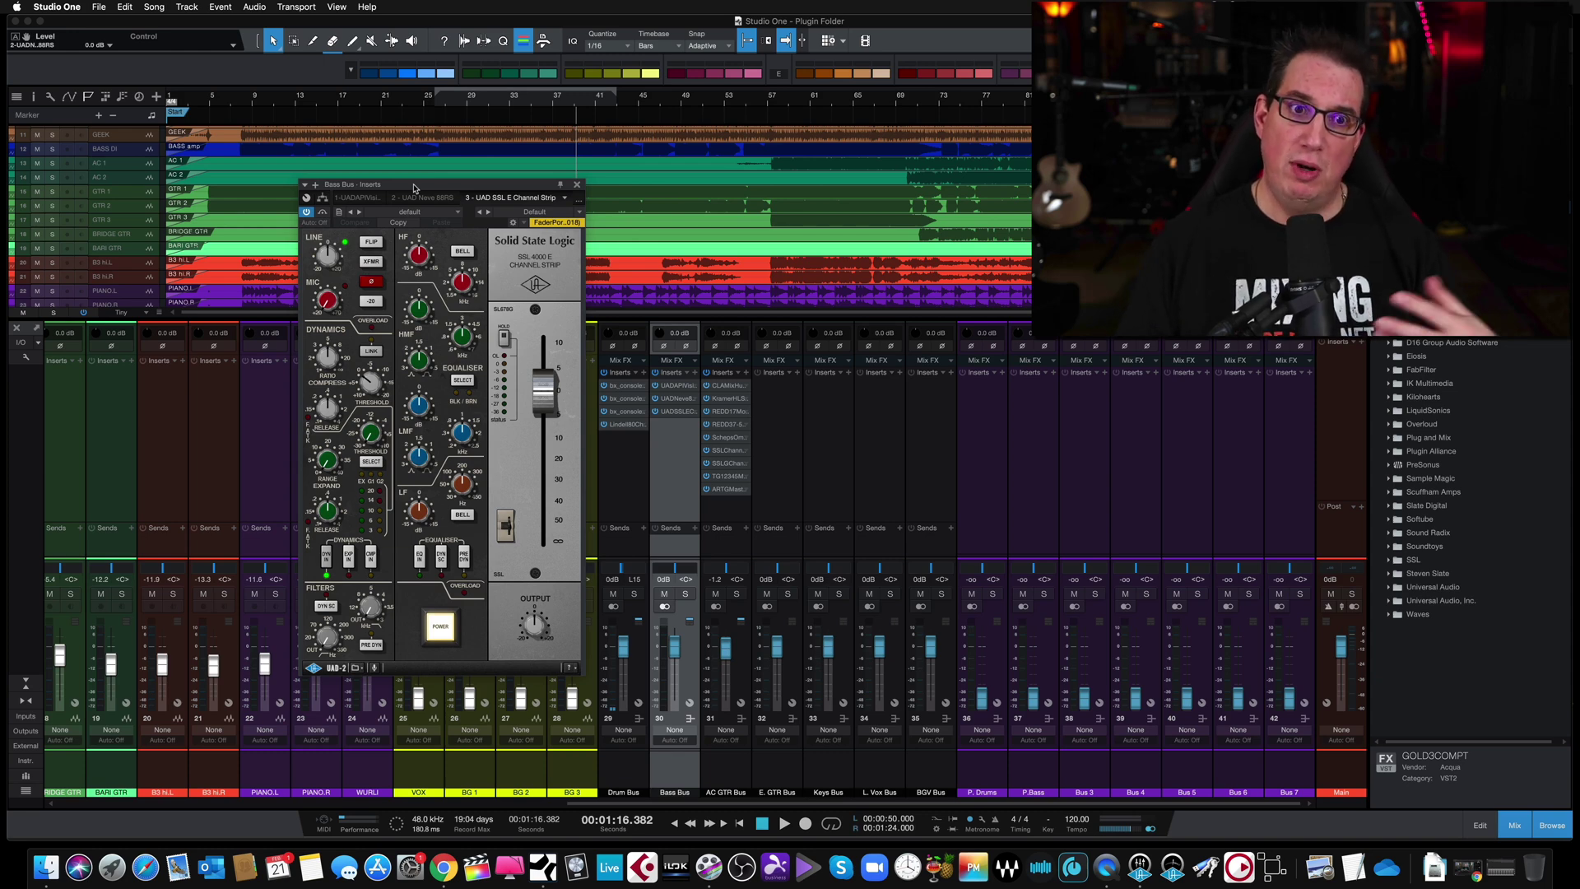
pyautogui.moveTo(411, 187); pyautogui.dragTo(407, 188)
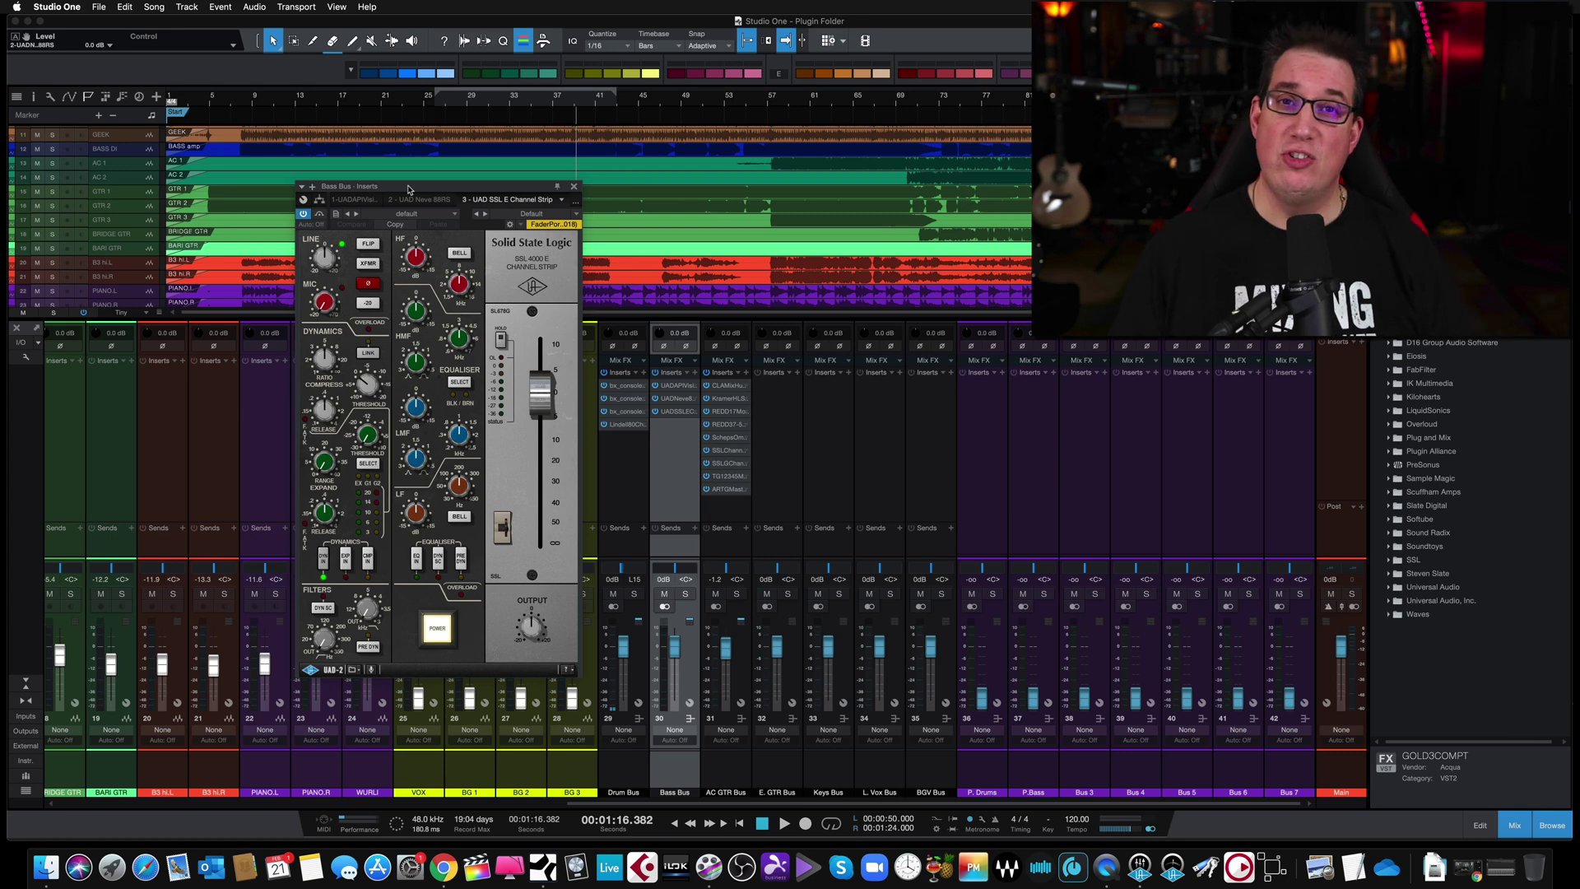
pyautogui.moveTo(443, 189); pyautogui.dragTo(444, 185)
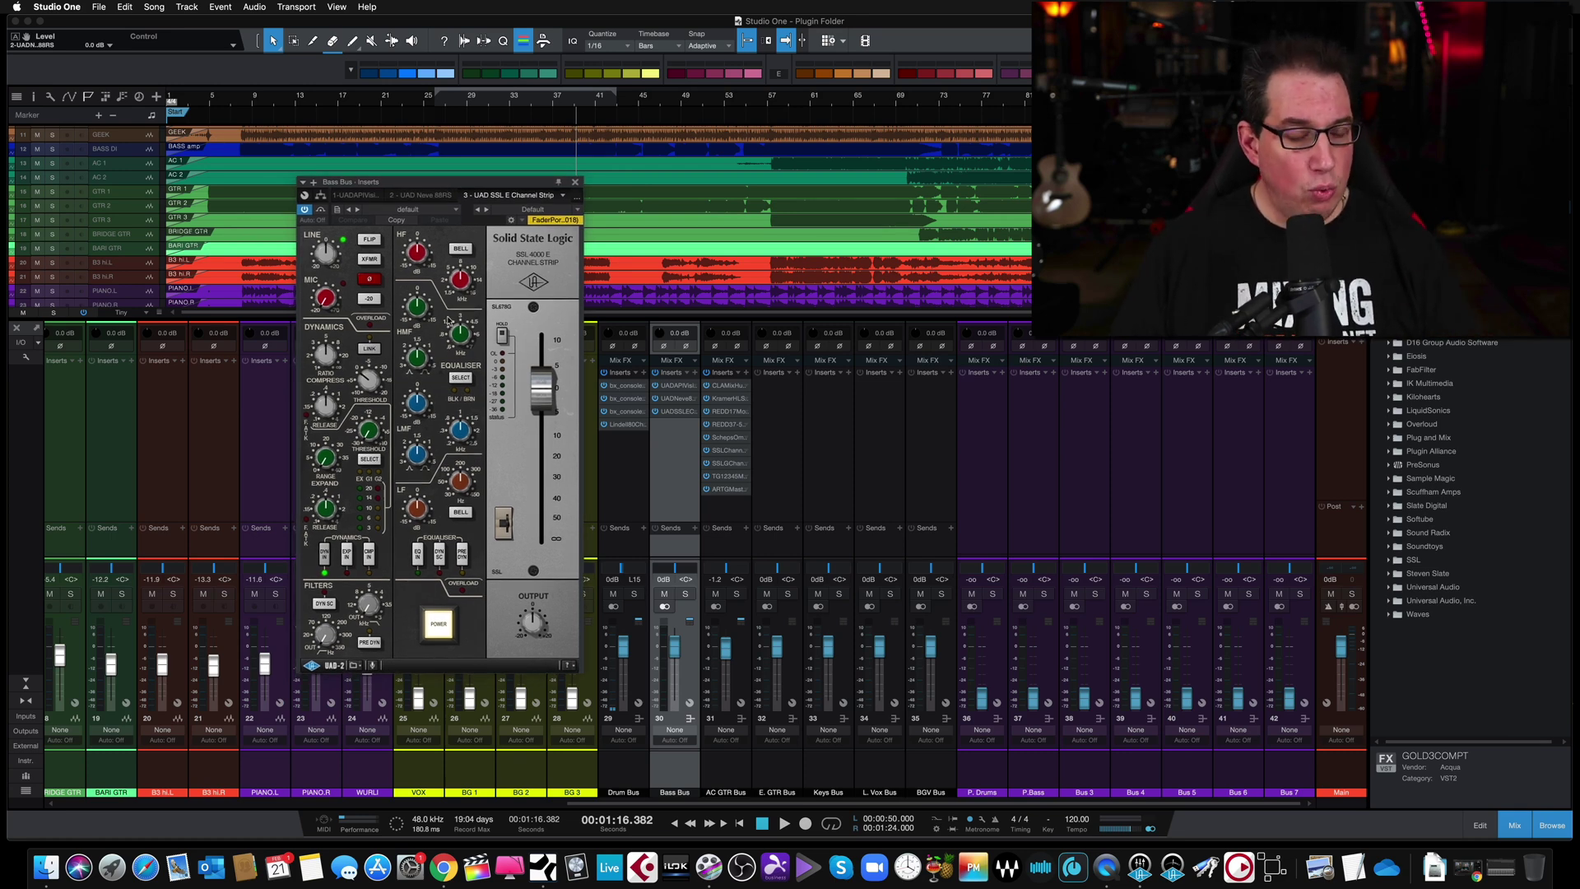
pyautogui.click(576, 184)
# Step: Select the AC GTR Bus and open its CLA MixHub insert, moving the window to view the whole channel strip
pyautogui.click(722, 515)
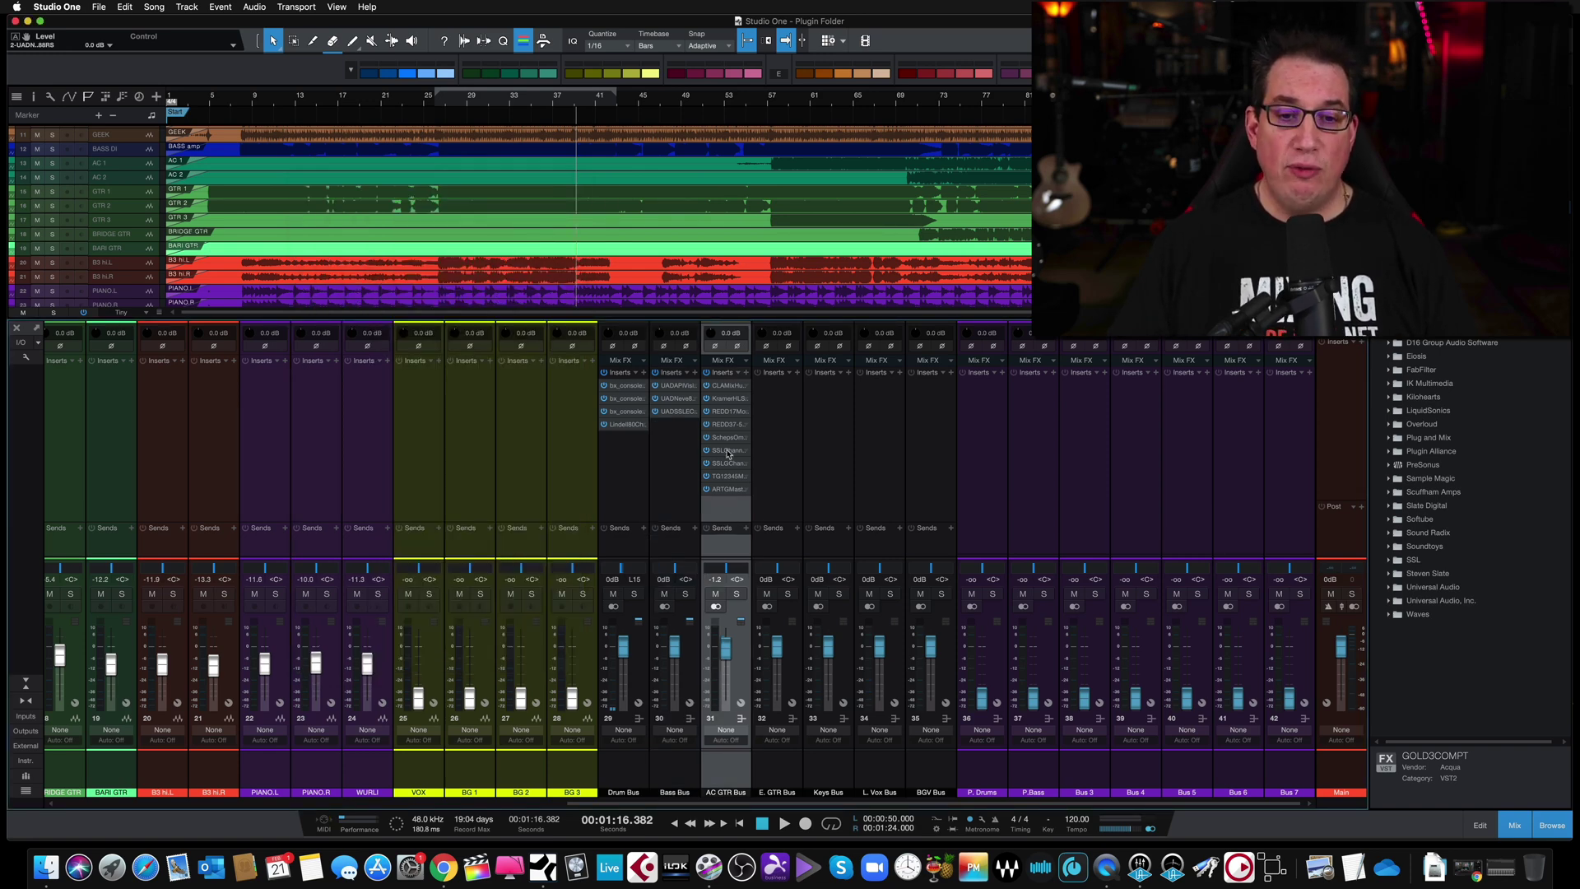
pyautogui.doubleClick(725, 386)
pyautogui.moveTo(499, 173); pyautogui.dragTo(446, 197)
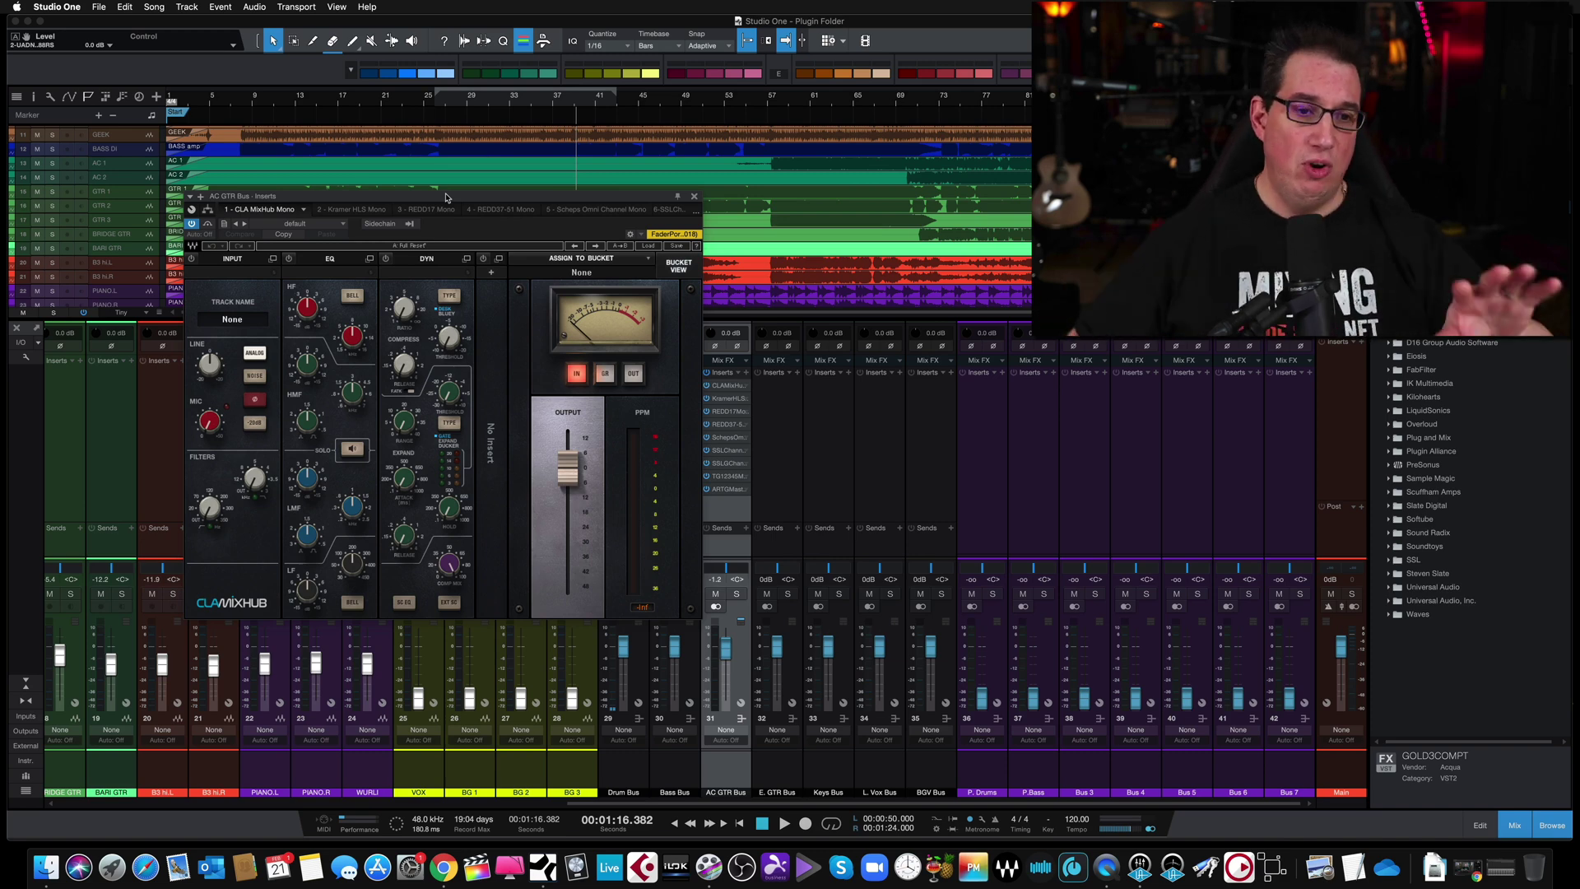
pyautogui.moveTo(441, 196); pyautogui.dragTo(441, 193)
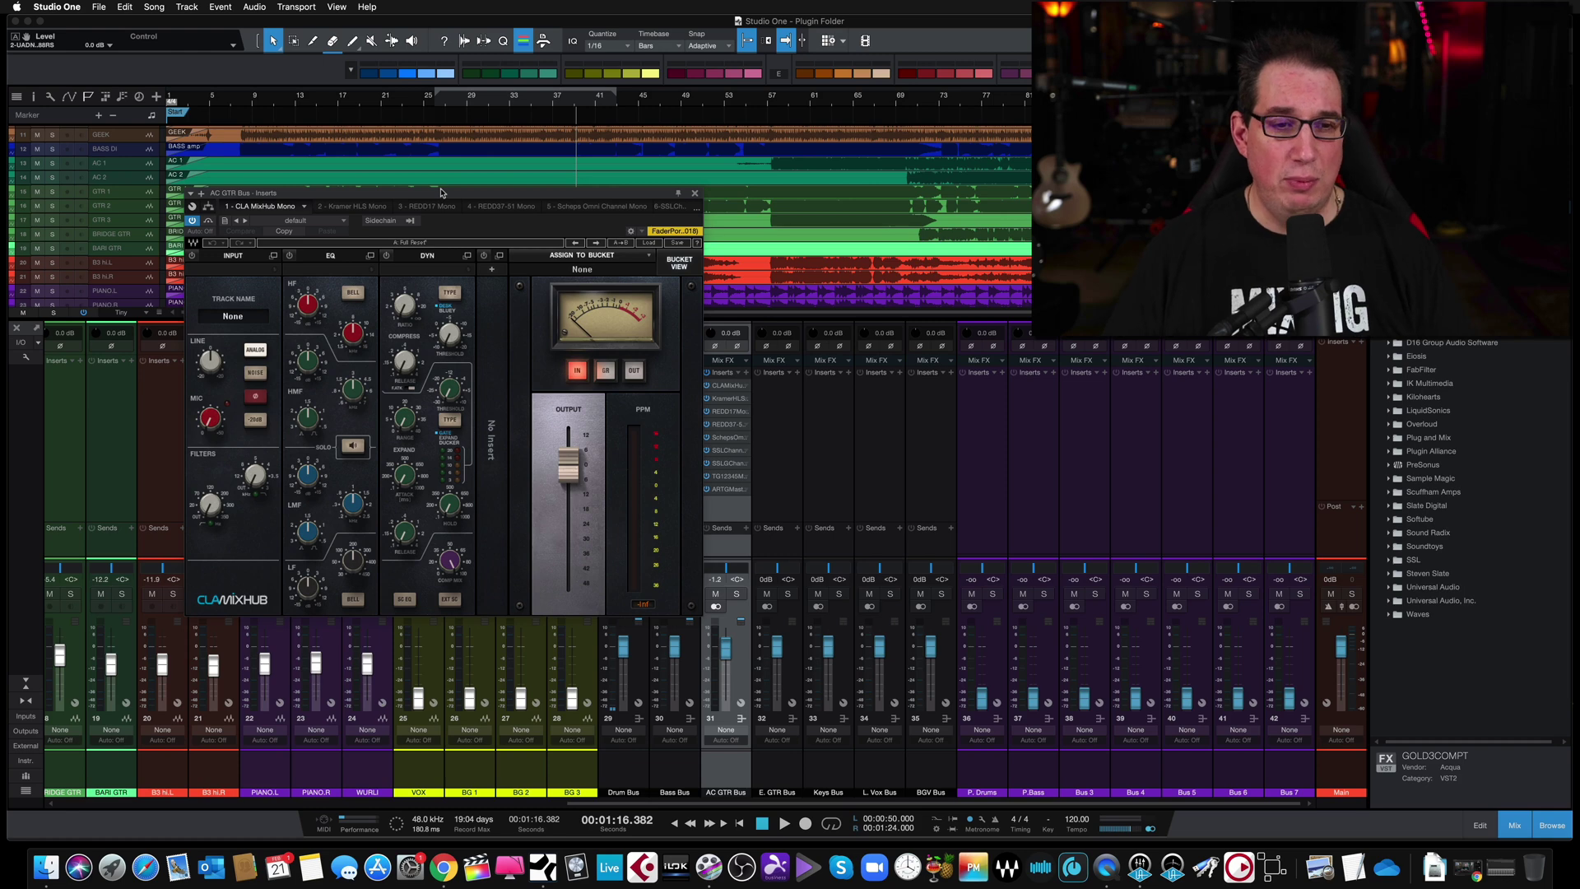
pyautogui.moveTo(440, 194); pyautogui.dragTo(444, 193)
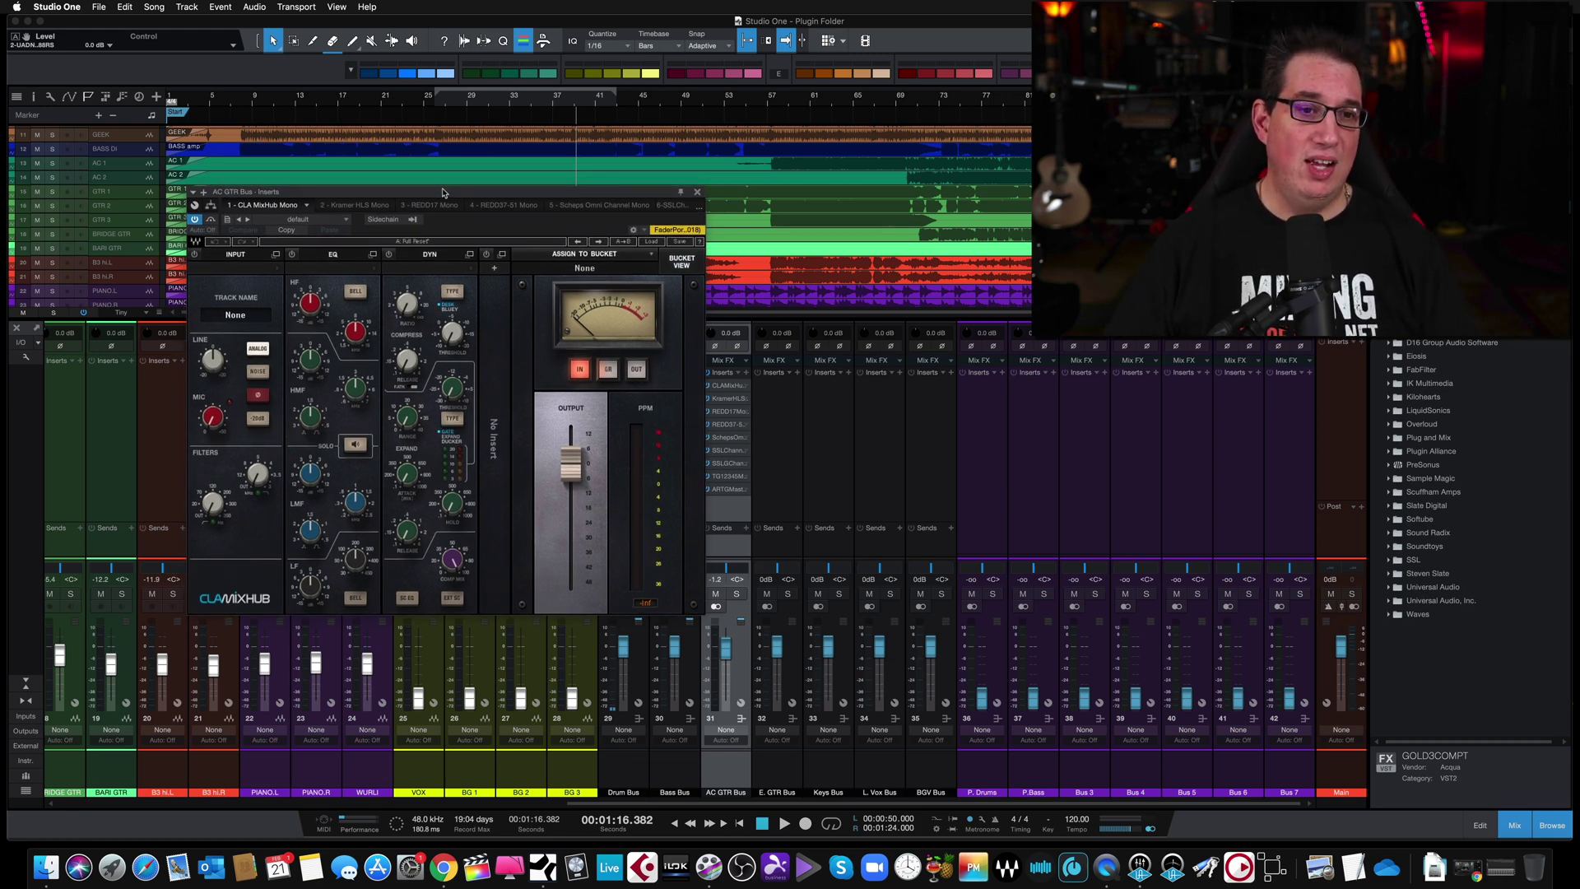
# Step: Switch to the AC GTR Bus's Kramer HLS insert and examine its preamp and EQ knobs
pyautogui.click(355, 205)
pyautogui.moveTo(358, 196); pyautogui.dragTo(479, 200)
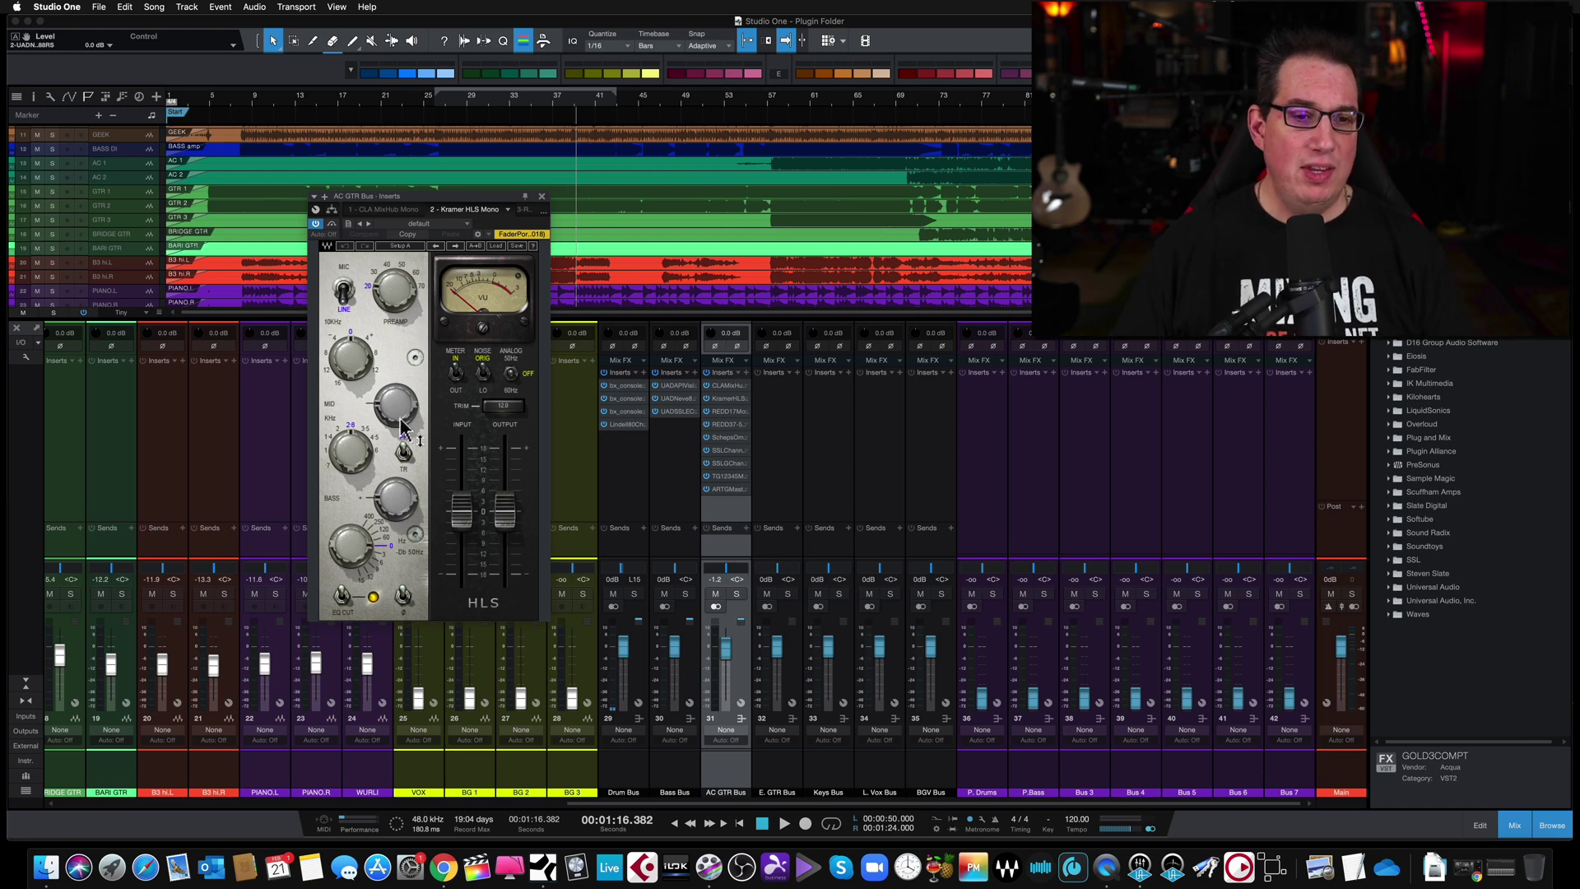
pyautogui.moveTo(380, 451)
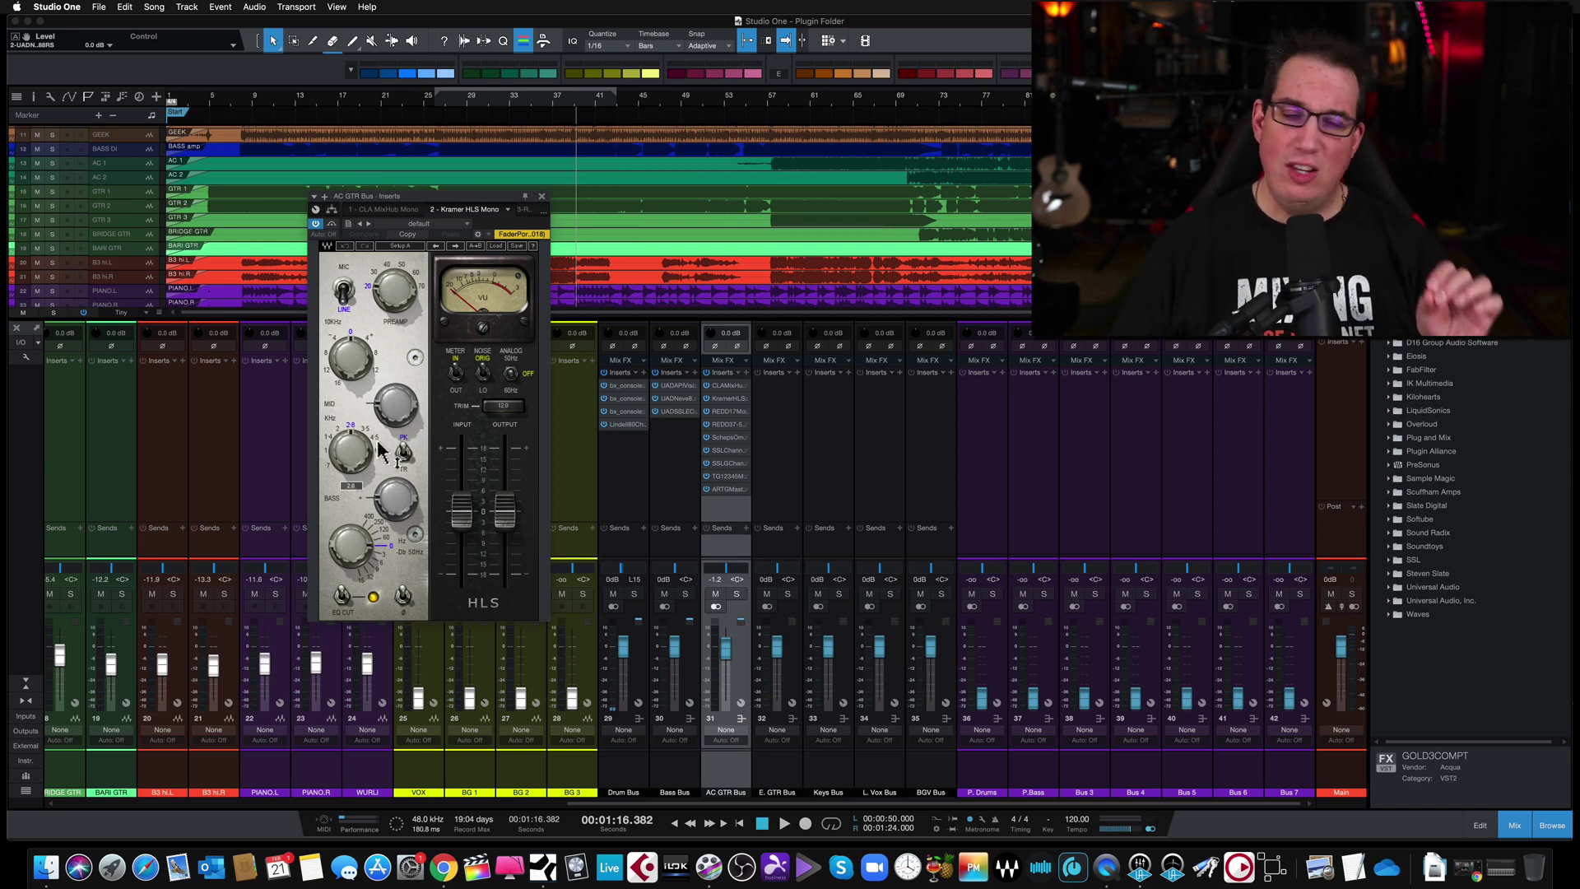
pyautogui.moveTo(396, 290)
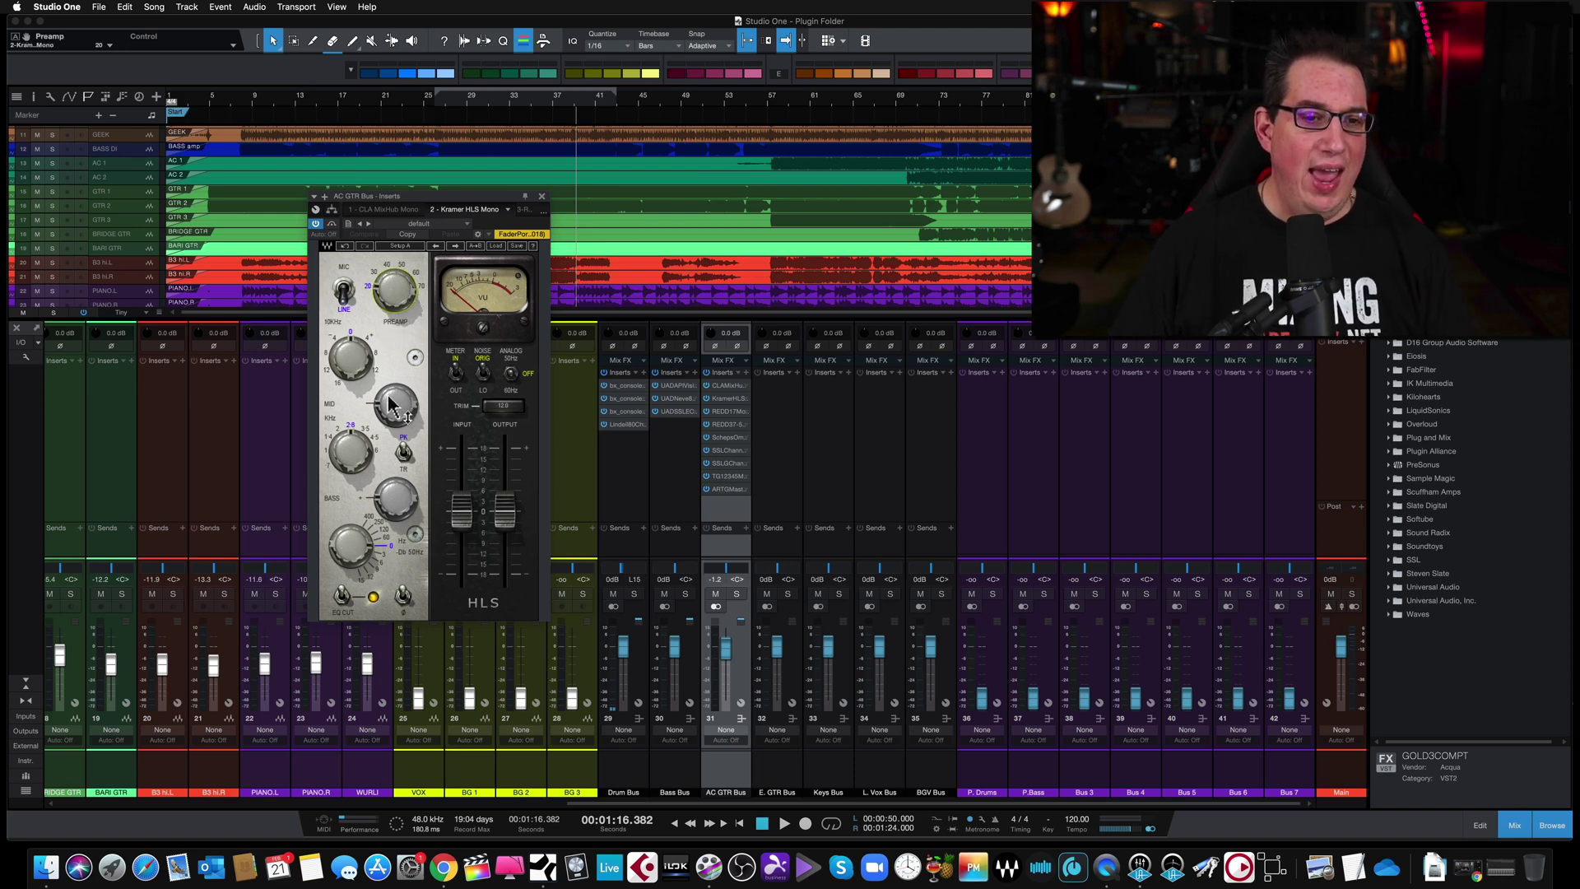
pyautogui.moveTo(391, 405)
pyautogui.moveTo(352, 478)
# Step: Check the Kramer HLS input and output gain faders and set its Analog switch to 50 Hz
pyautogui.moveTo(462, 512); pyautogui.dragTo(461, 511)
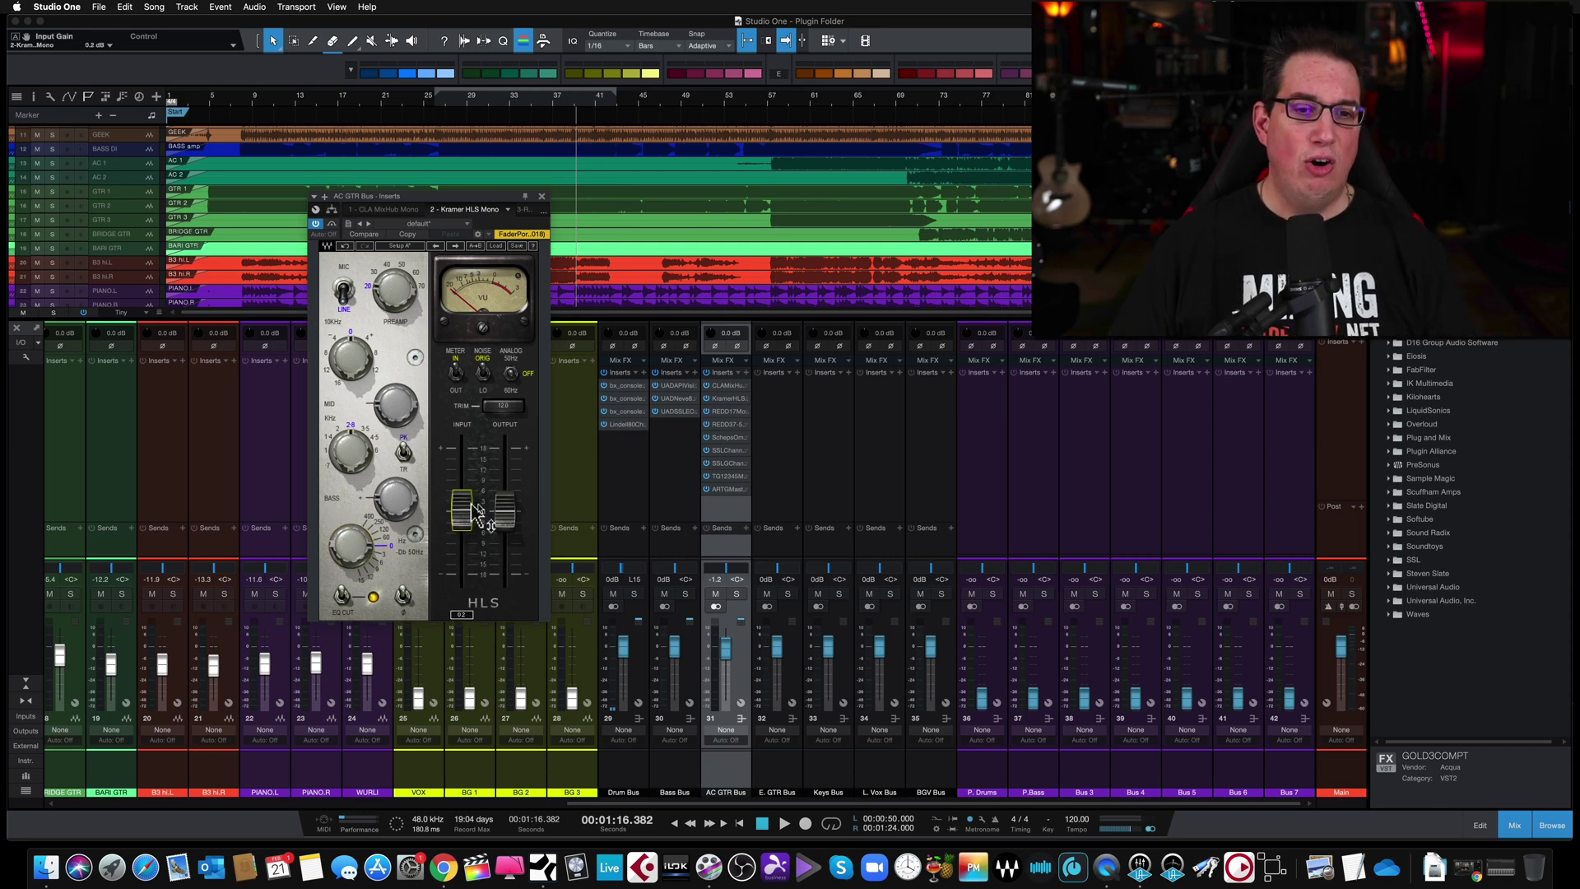
pyautogui.click(505, 512)
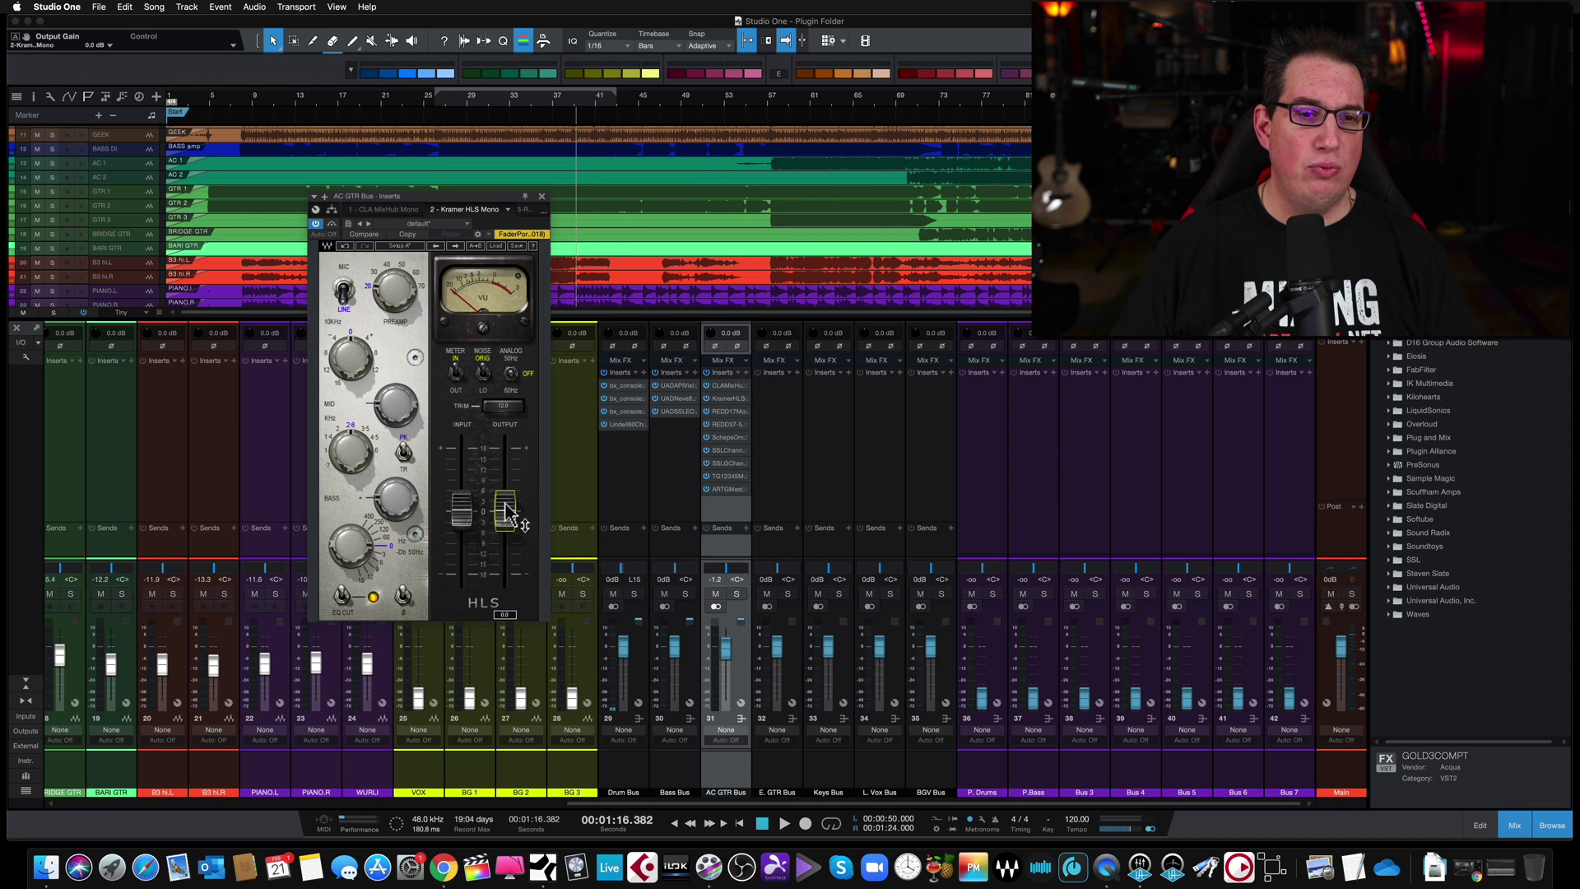
pyautogui.moveTo(510, 376); pyautogui.dragTo(511, 373)
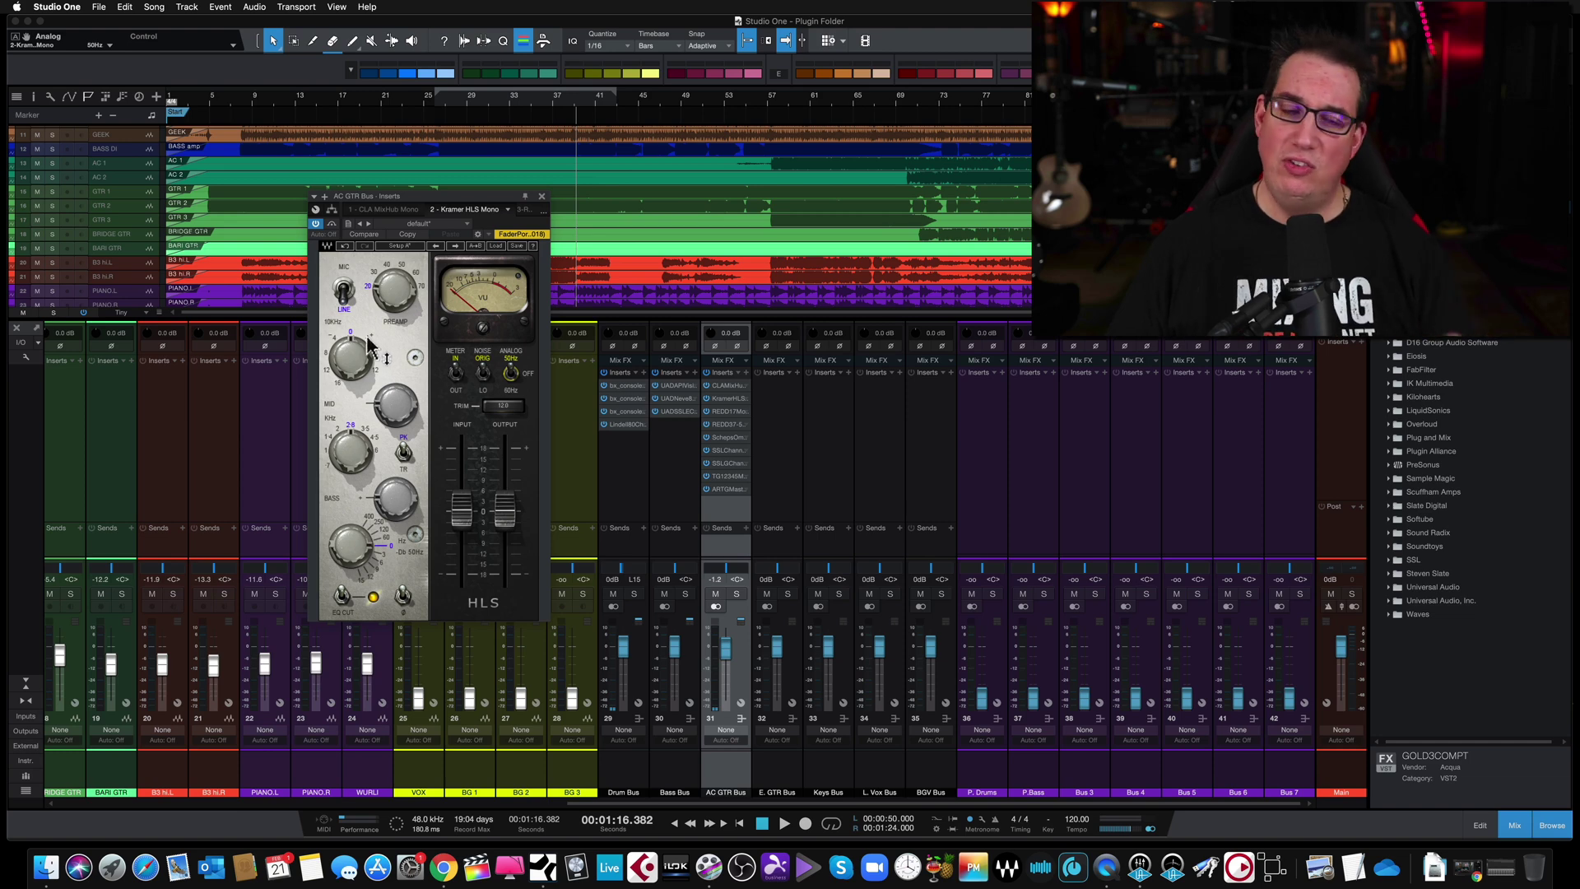
# Step: Open the AC GTR Bus's REDD17 insert, check its tone, Bass Lift, Drive and Analog knobs, and close it
pyautogui.click(524, 212)
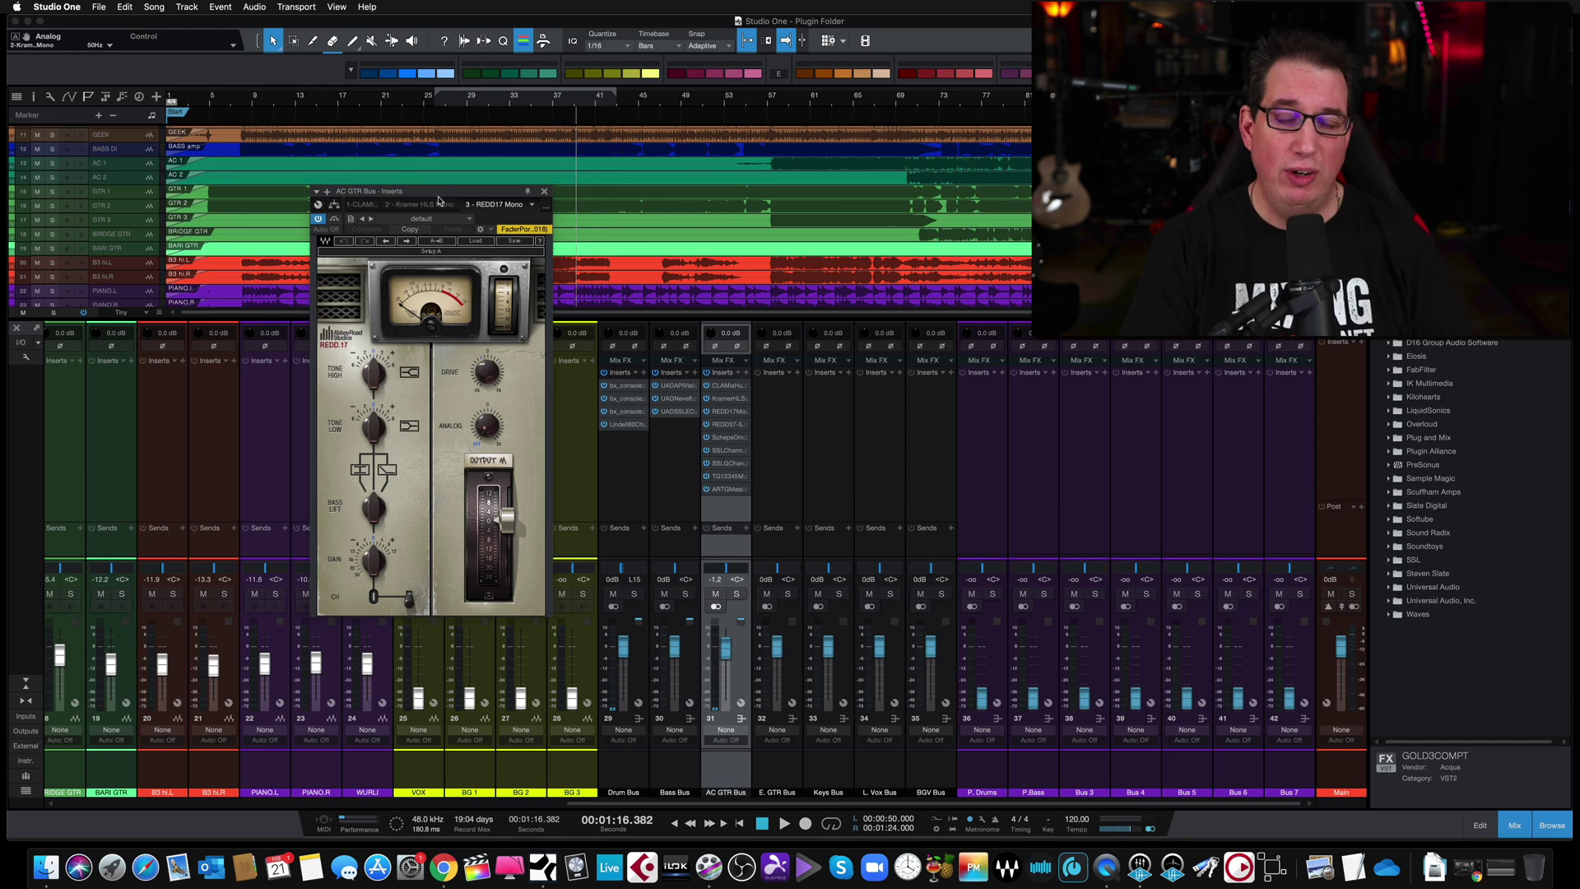
pyautogui.moveTo(437, 197); pyautogui.dragTo(439, 194)
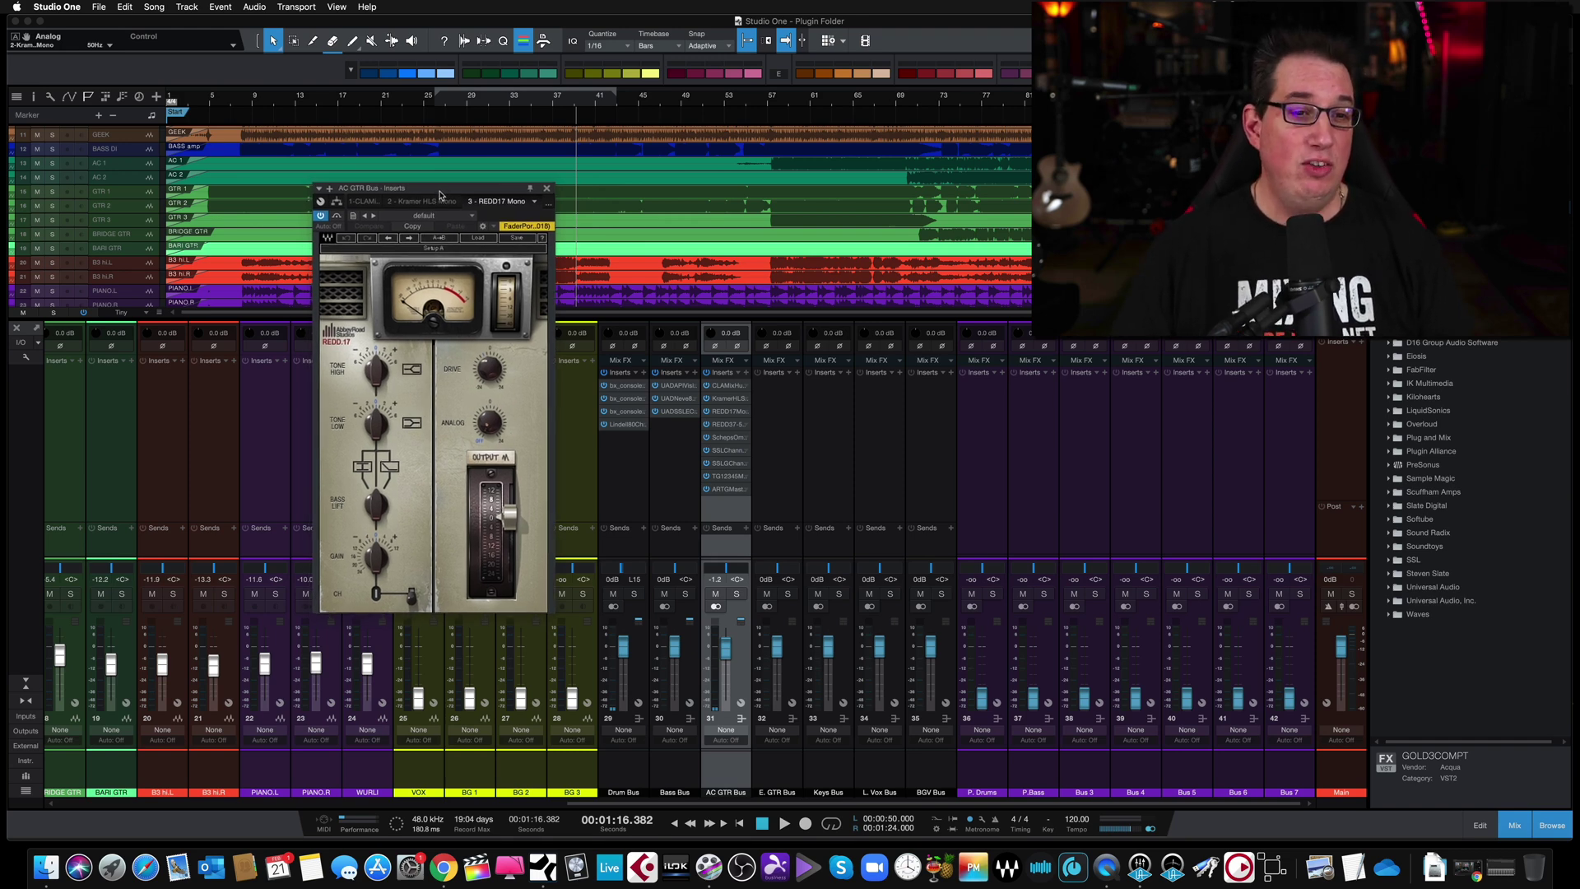
pyautogui.click(375, 372)
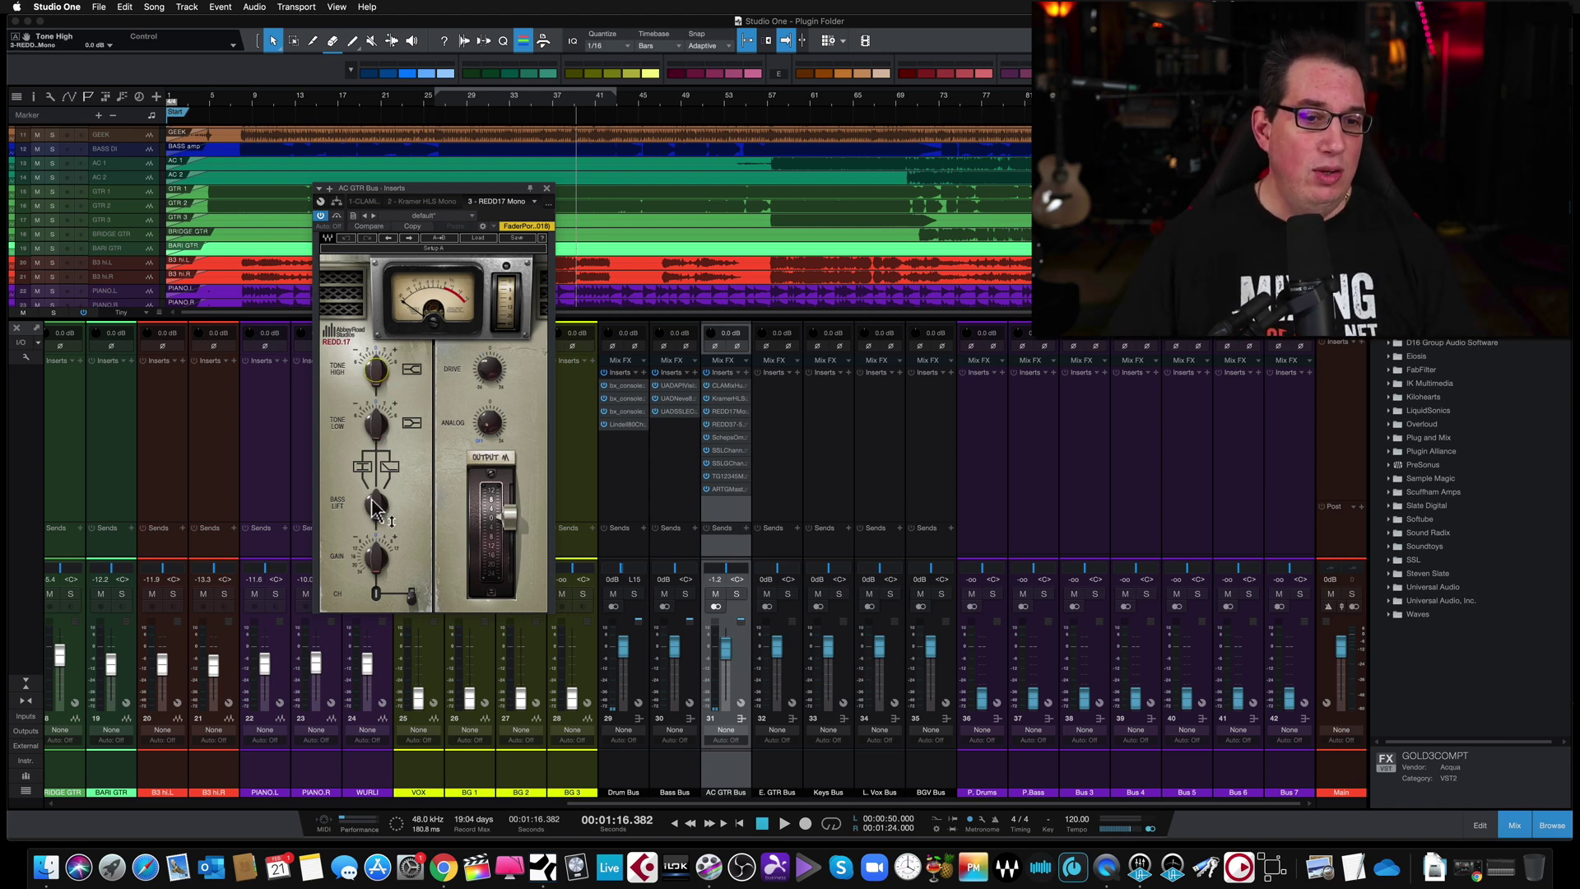
pyautogui.moveTo(375, 551)
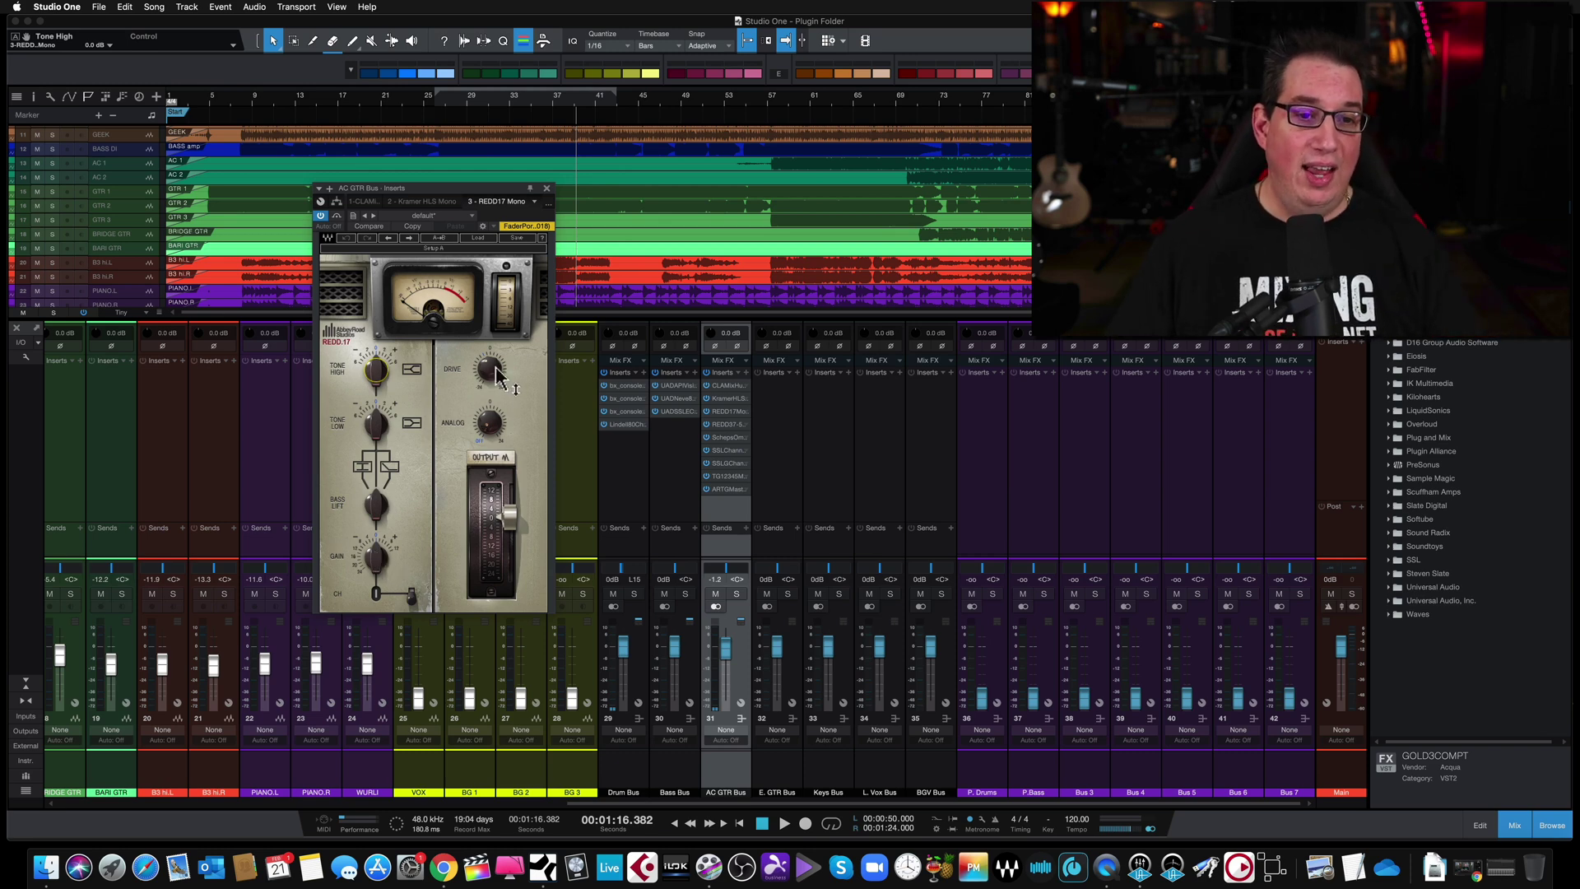
pyautogui.moveTo(491, 423)
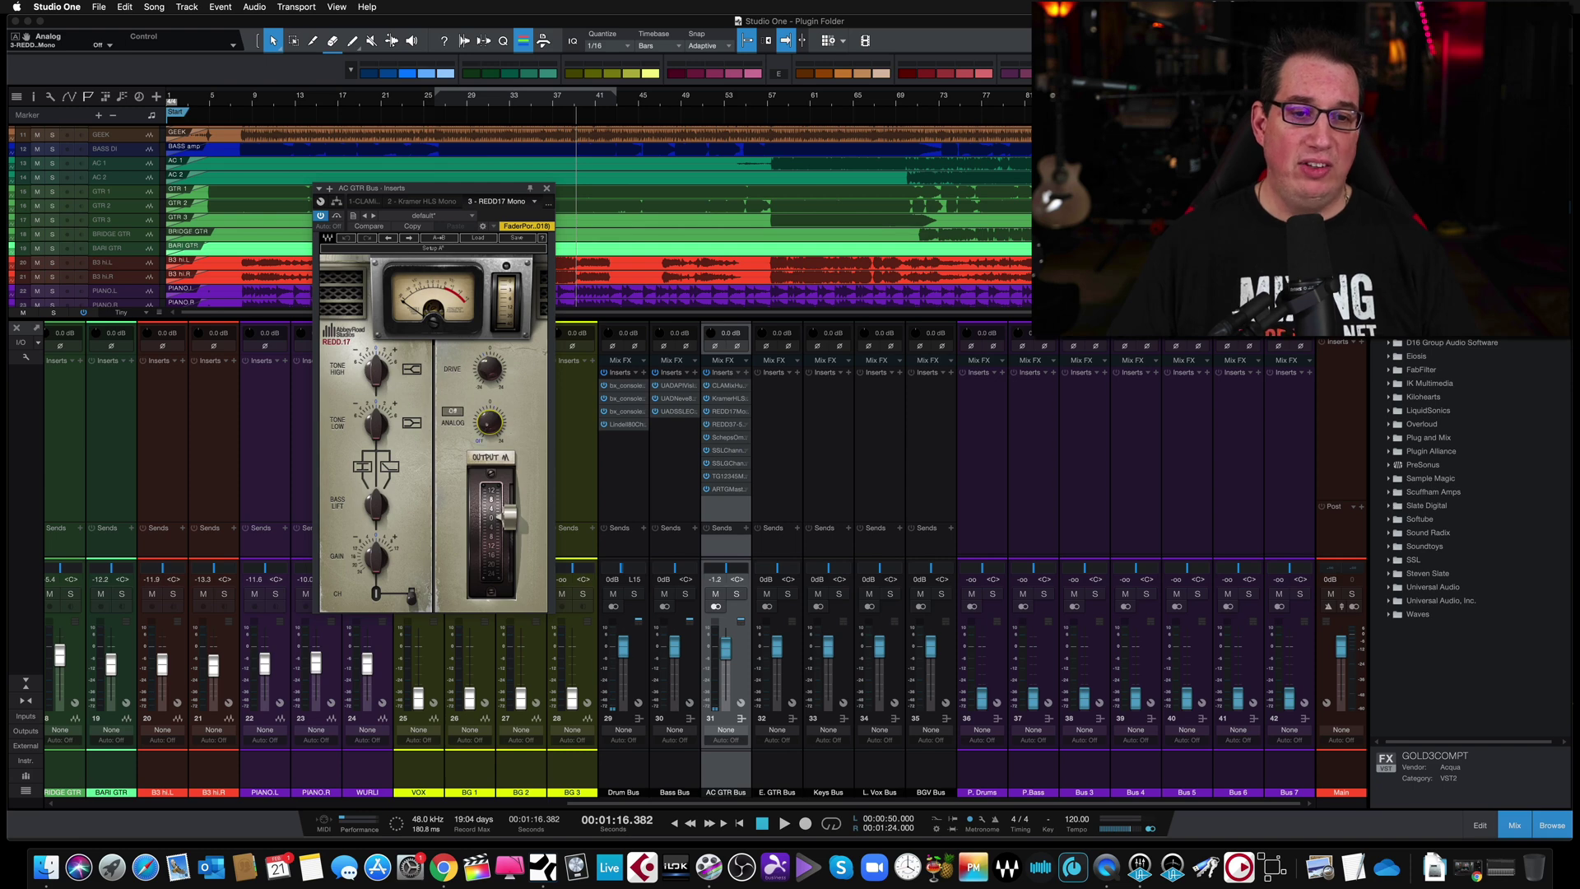
pyautogui.moveTo(485, 369); pyautogui.dragTo(485, 346)
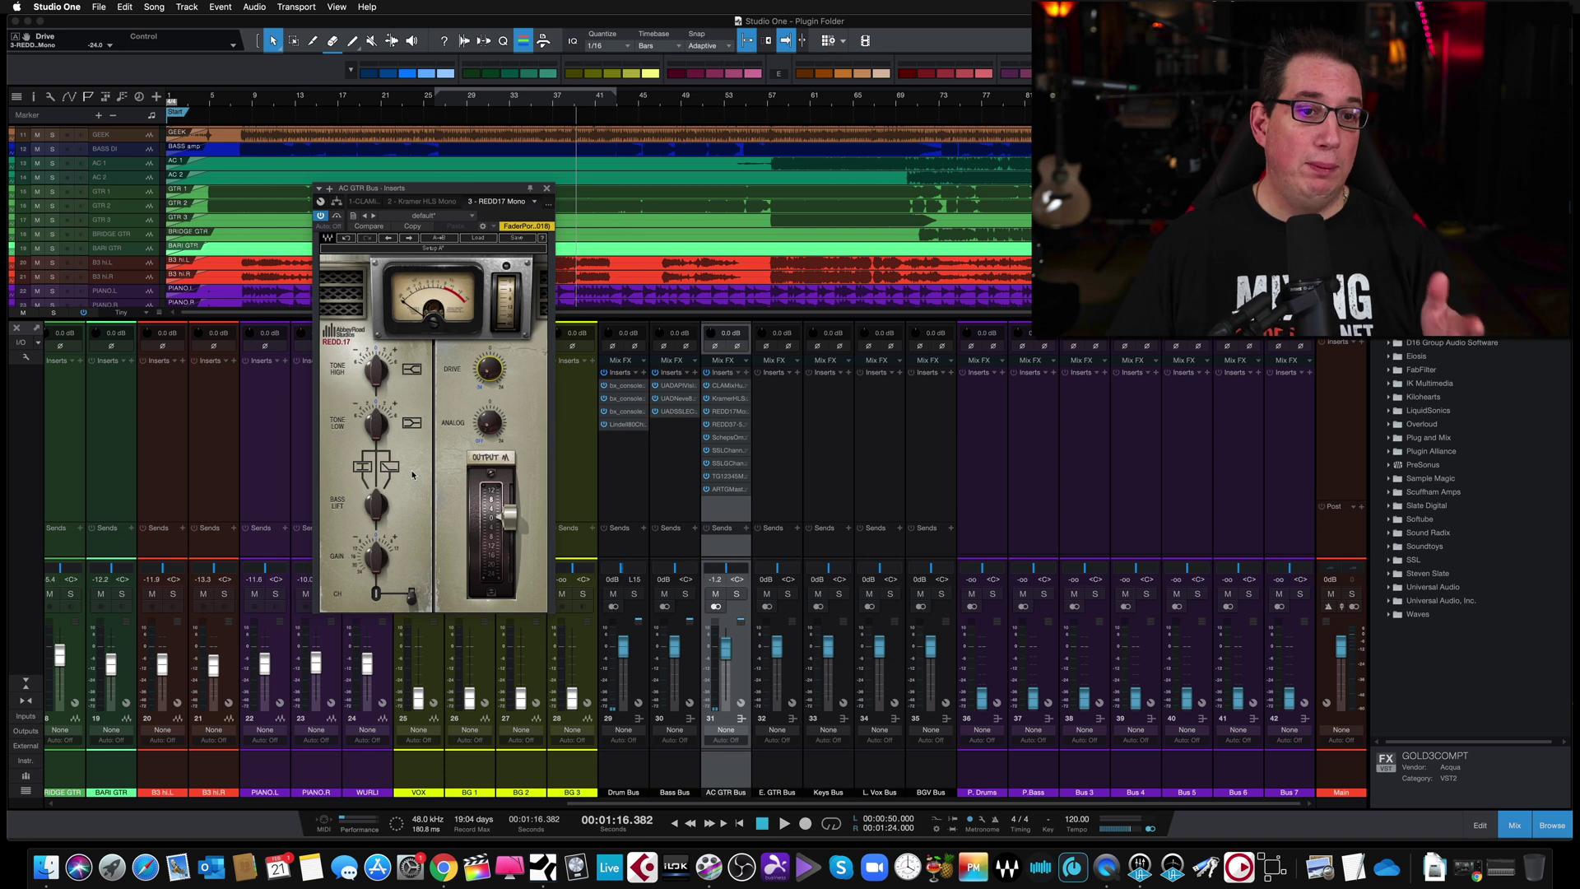
pyautogui.click(547, 189)
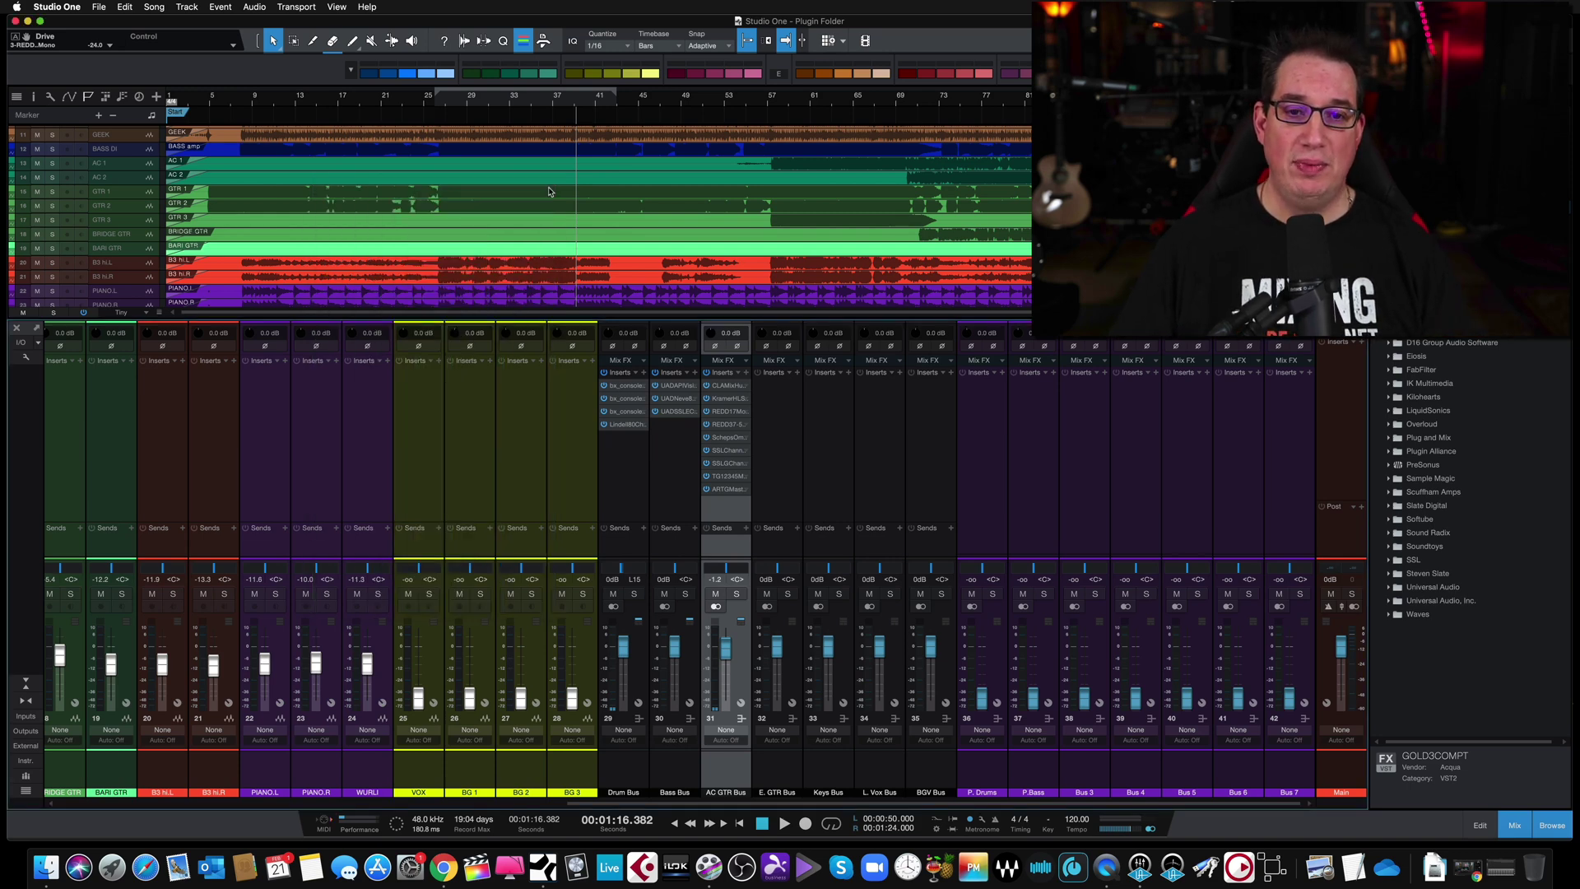
# Step: Open the AC GTR Bus's REDD37-51 insert, try both amp types, and check the Bass Lift knob
pyautogui.click(722, 429)
pyautogui.moveTo(408, 169); pyautogui.dragTo(495, 223)
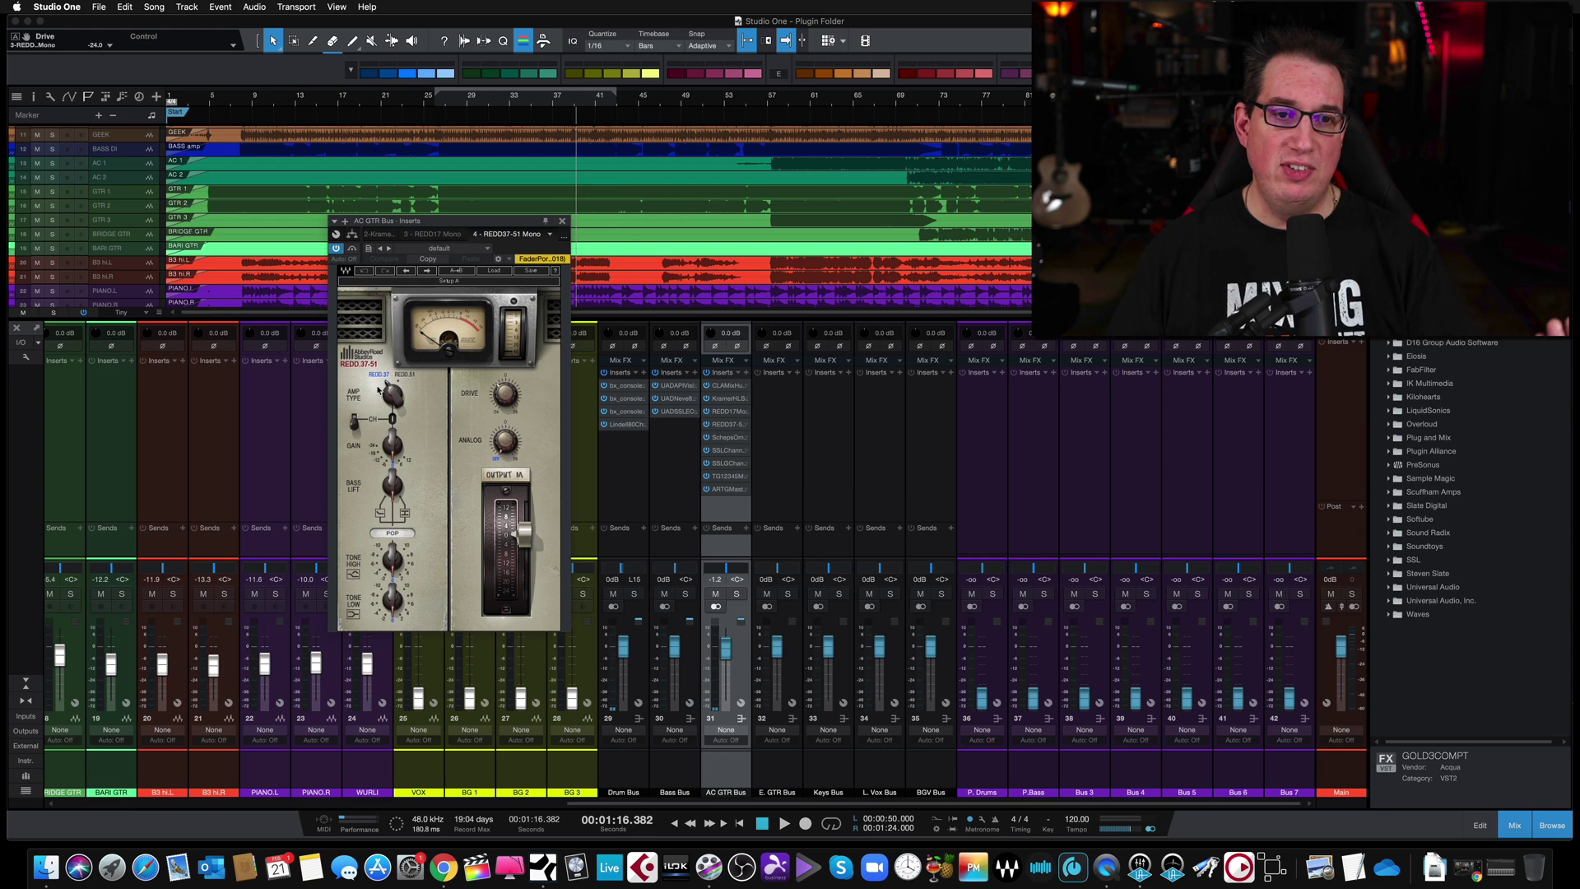
pyautogui.click(393, 395)
pyautogui.click(394, 395)
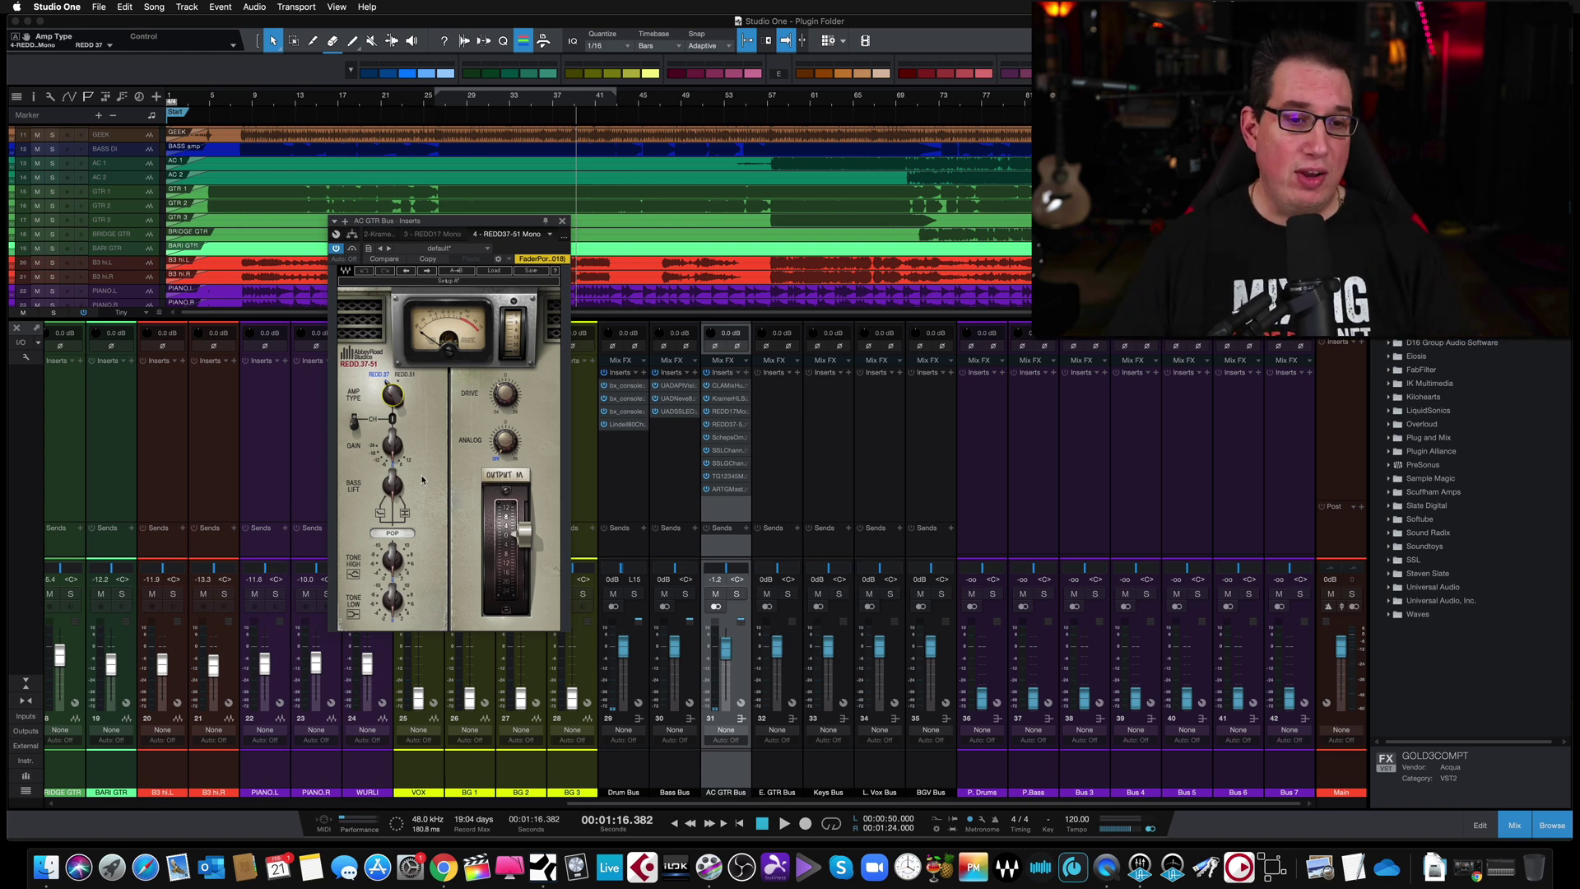
pyautogui.click(393, 486)
pyautogui.moveTo(393, 486)
pyautogui.mouseDown()
pyautogui.moveTo(394, 473)
pyautogui.moveTo(393, 488)
pyautogui.mouseUp()
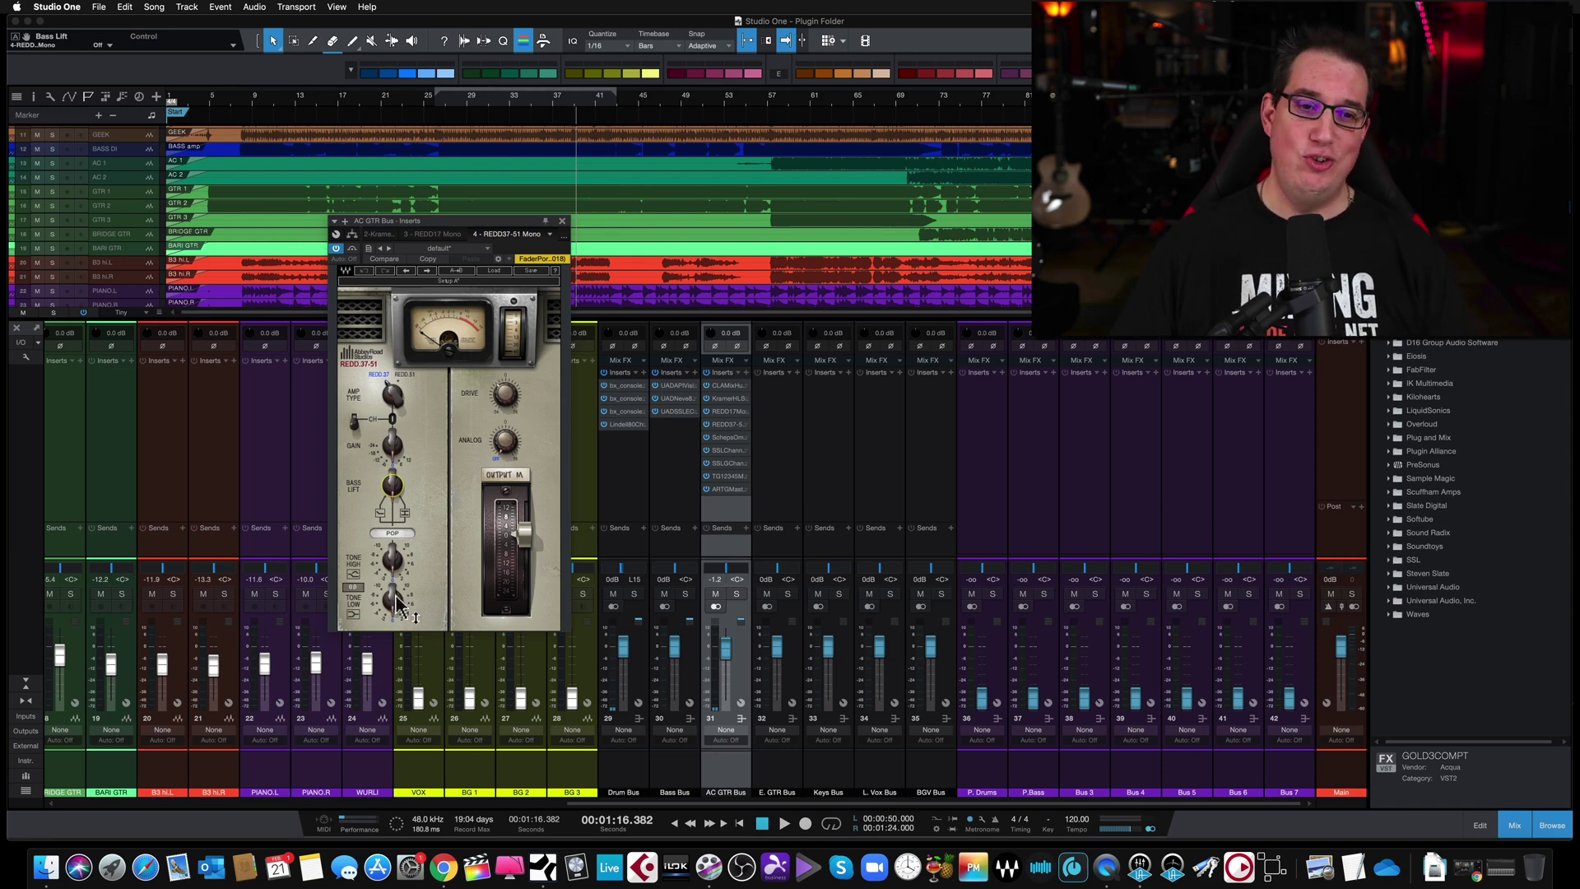
# Step: Set the REDD37-51's Analog control to -21.3 and its Amp Type to REDD 51, closing the plug-in when done
pyautogui.moveTo(512, 405); pyautogui.dragTo(505, 446)
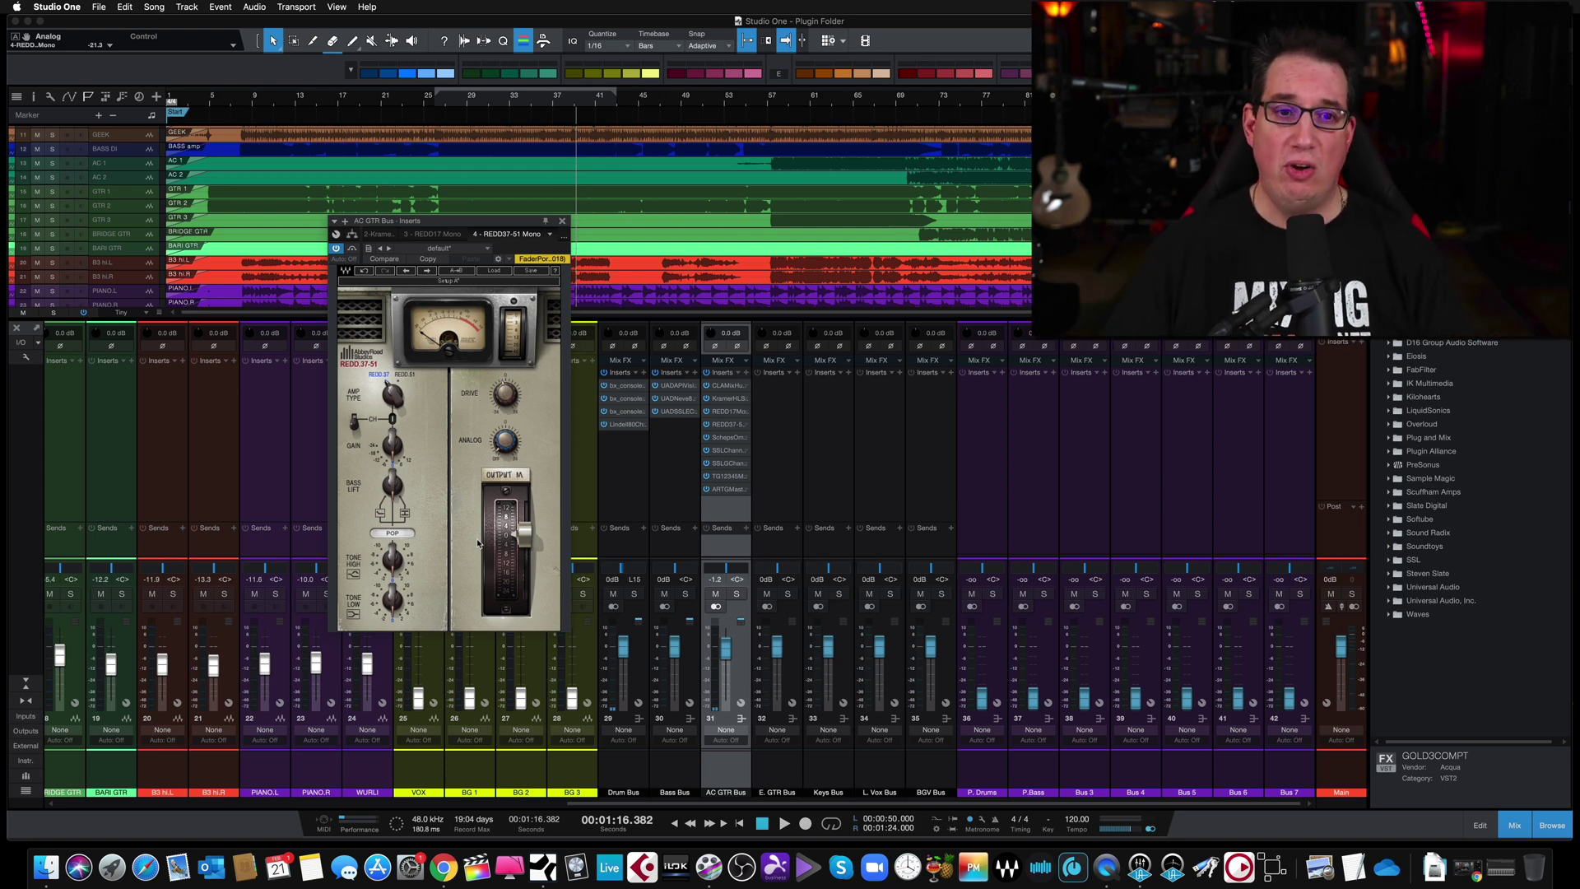
pyautogui.click(393, 395)
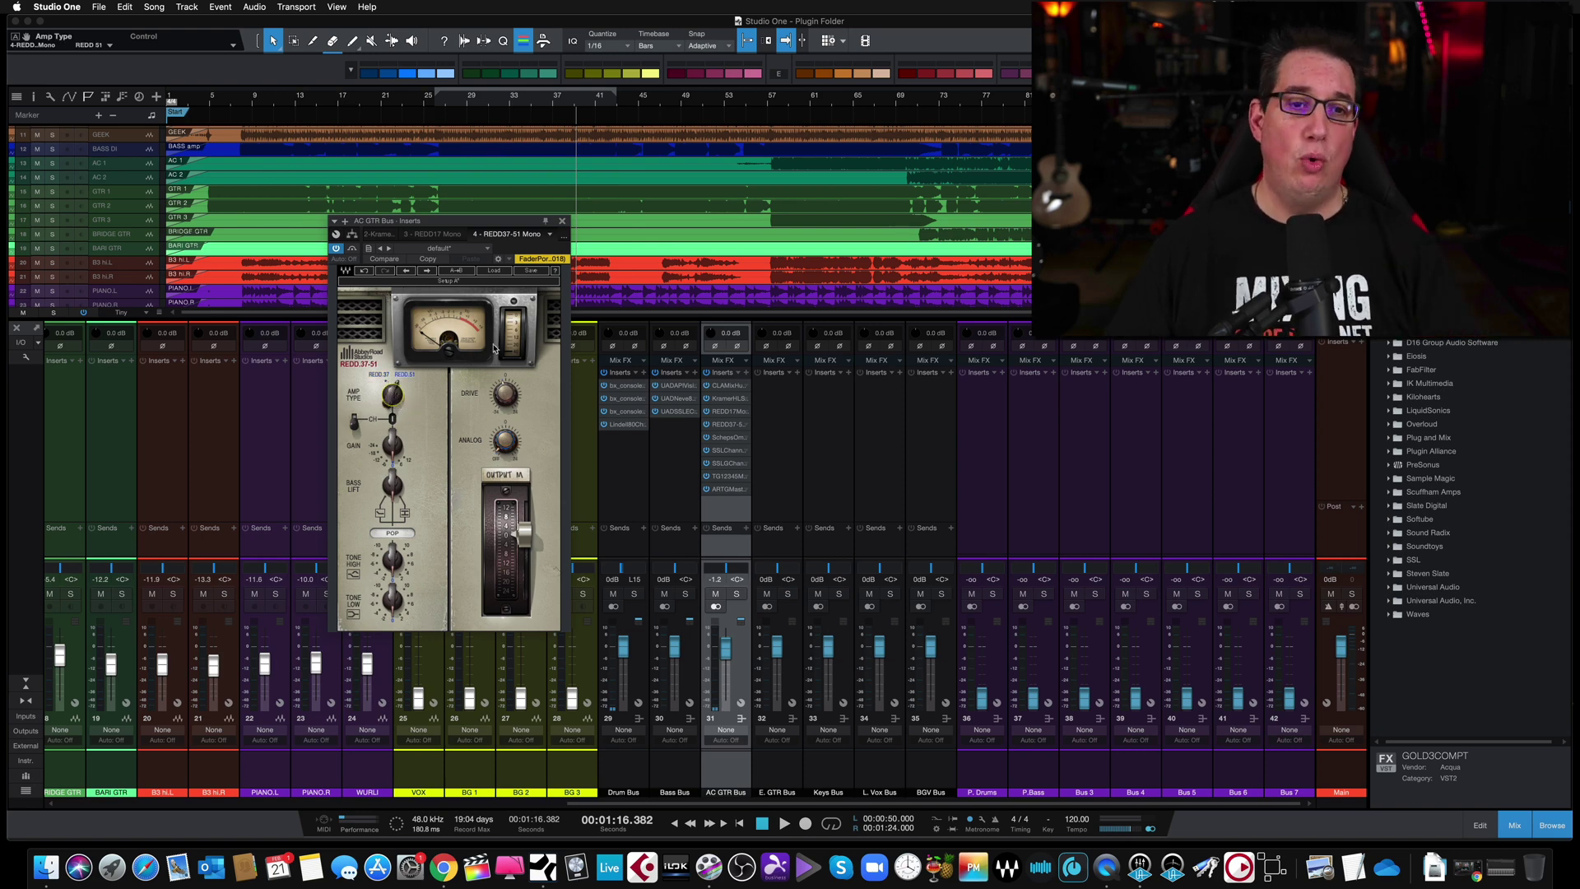
pyautogui.click(562, 224)
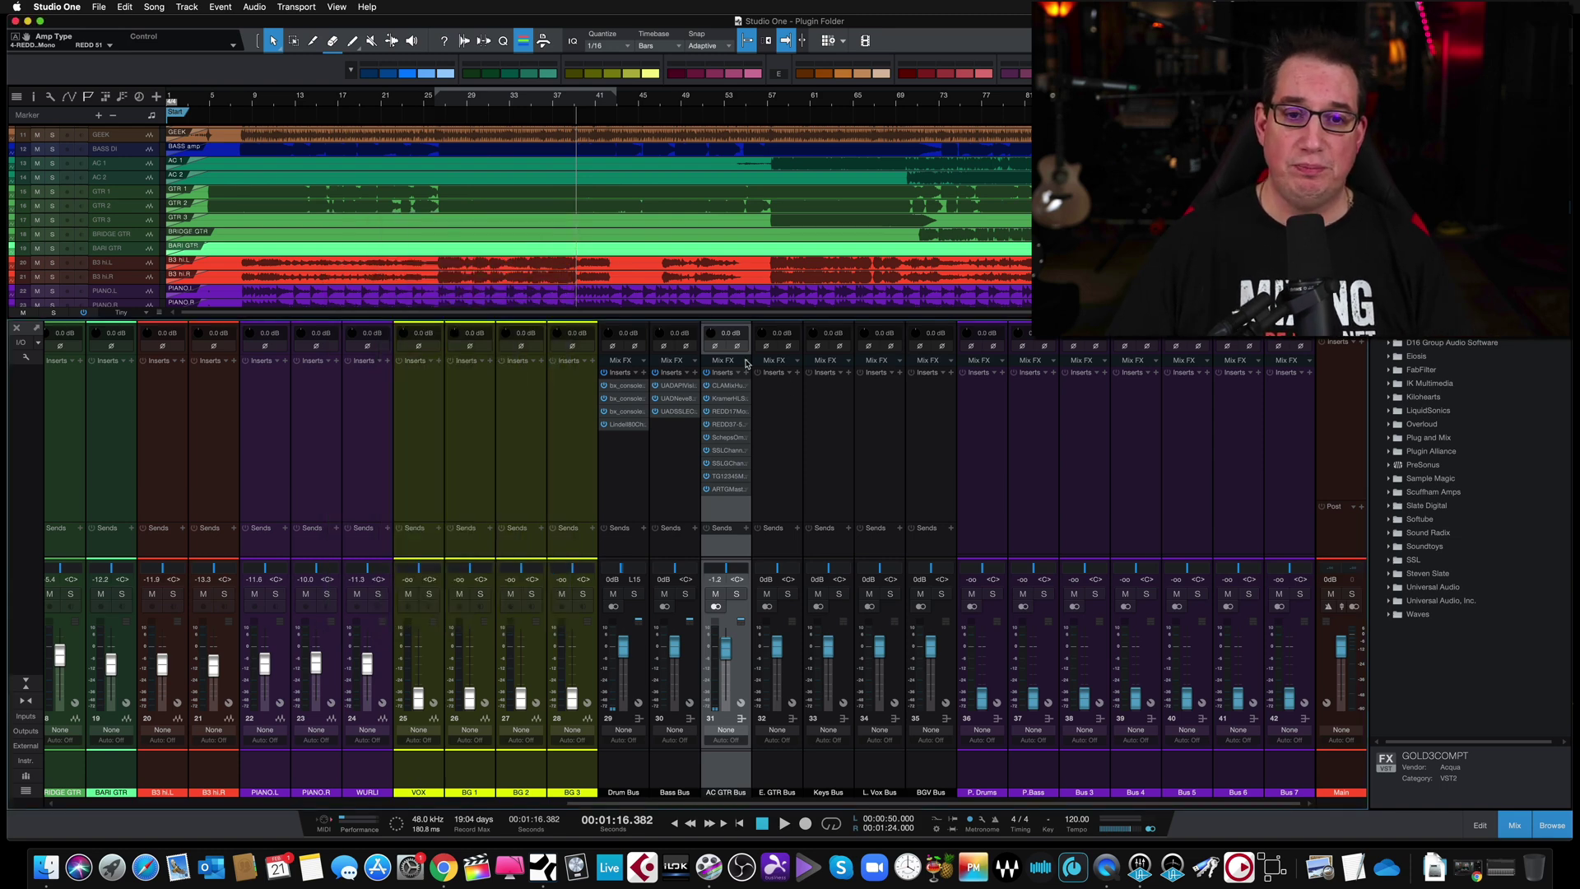
# Step: Open the AC GTR Bus's Scheps Omni Channel insert and try switching its PRE, GATE and DS2 modules on and off
pyautogui.click(727, 439)
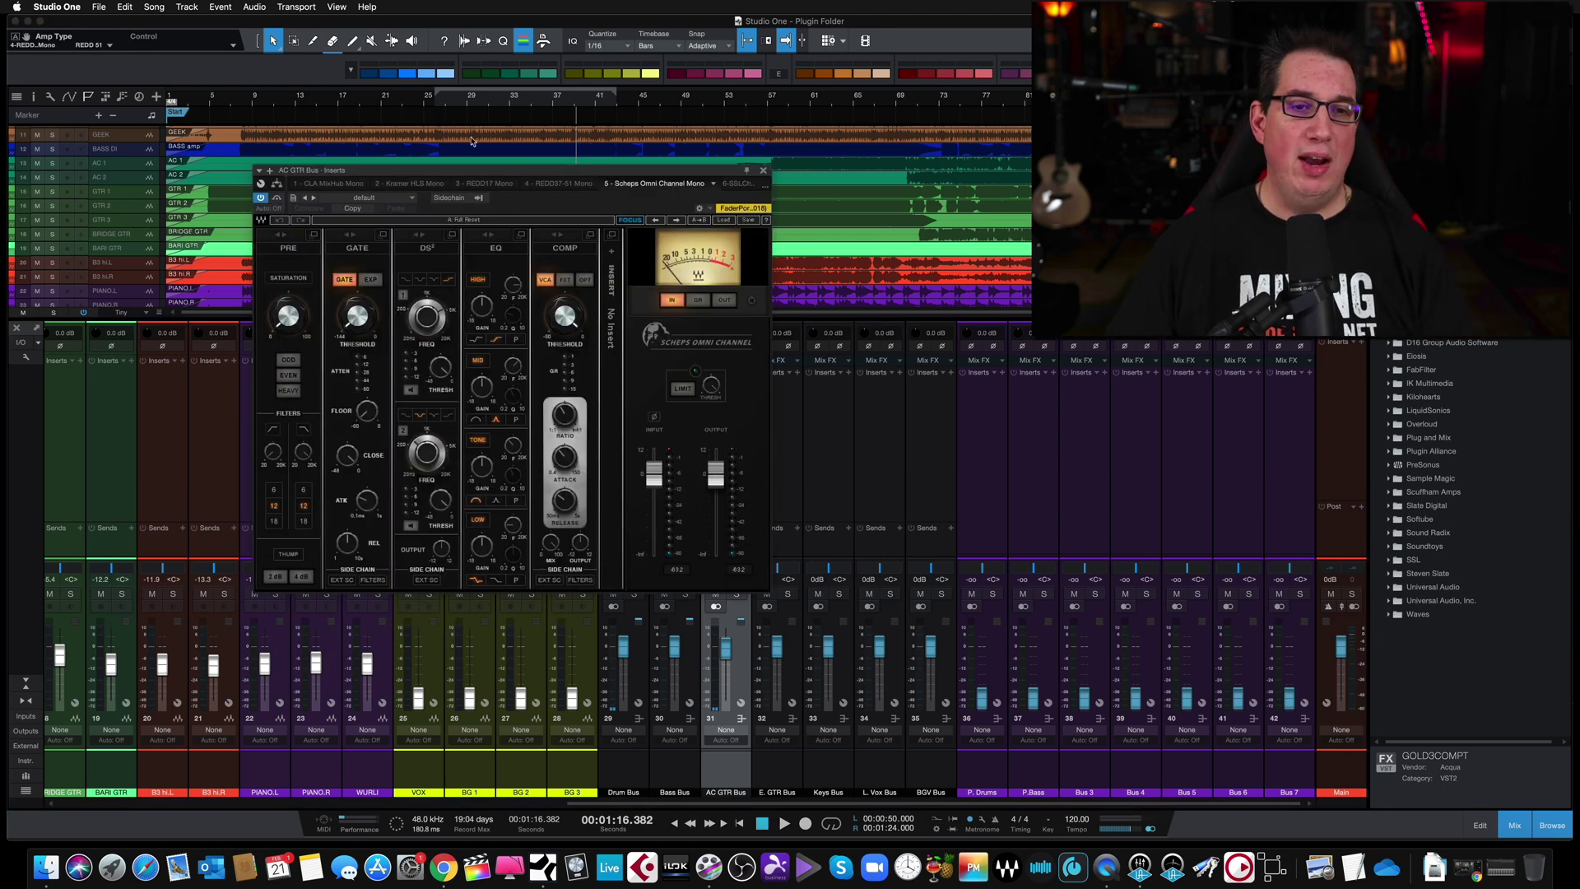
pyautogui.moveTo(473, 170); pyautogui.dragTo(405, 183)
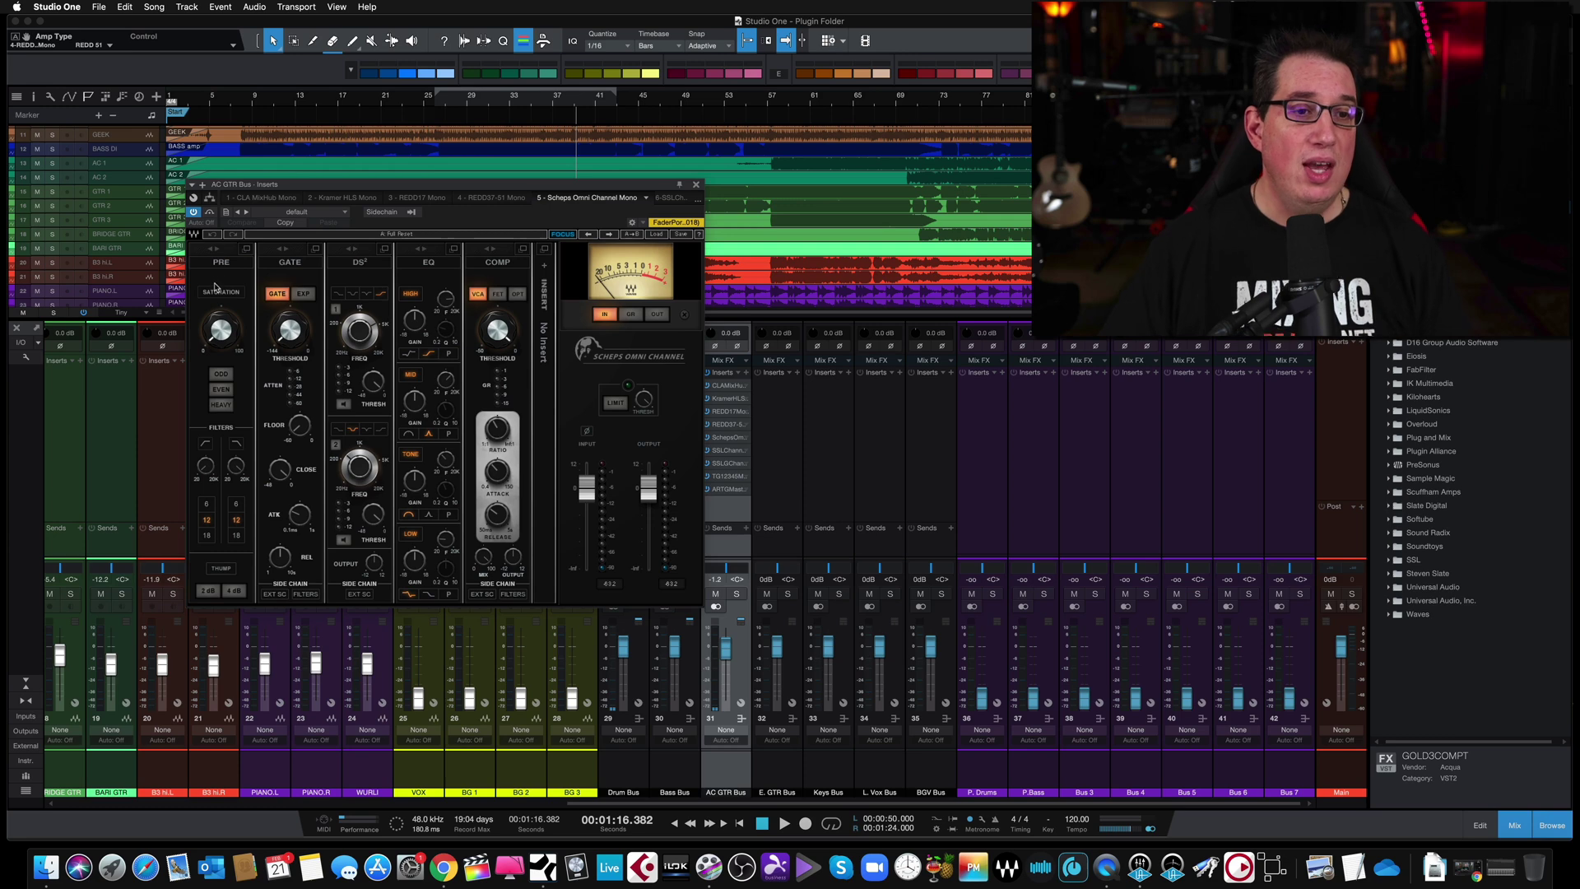
pyautogui.click(215, 265)
pyautogui.click(216, 265)
pyautogui.click(285, 265)
pyautogui.click(347, 265)
pyautogui.click(346, 265)
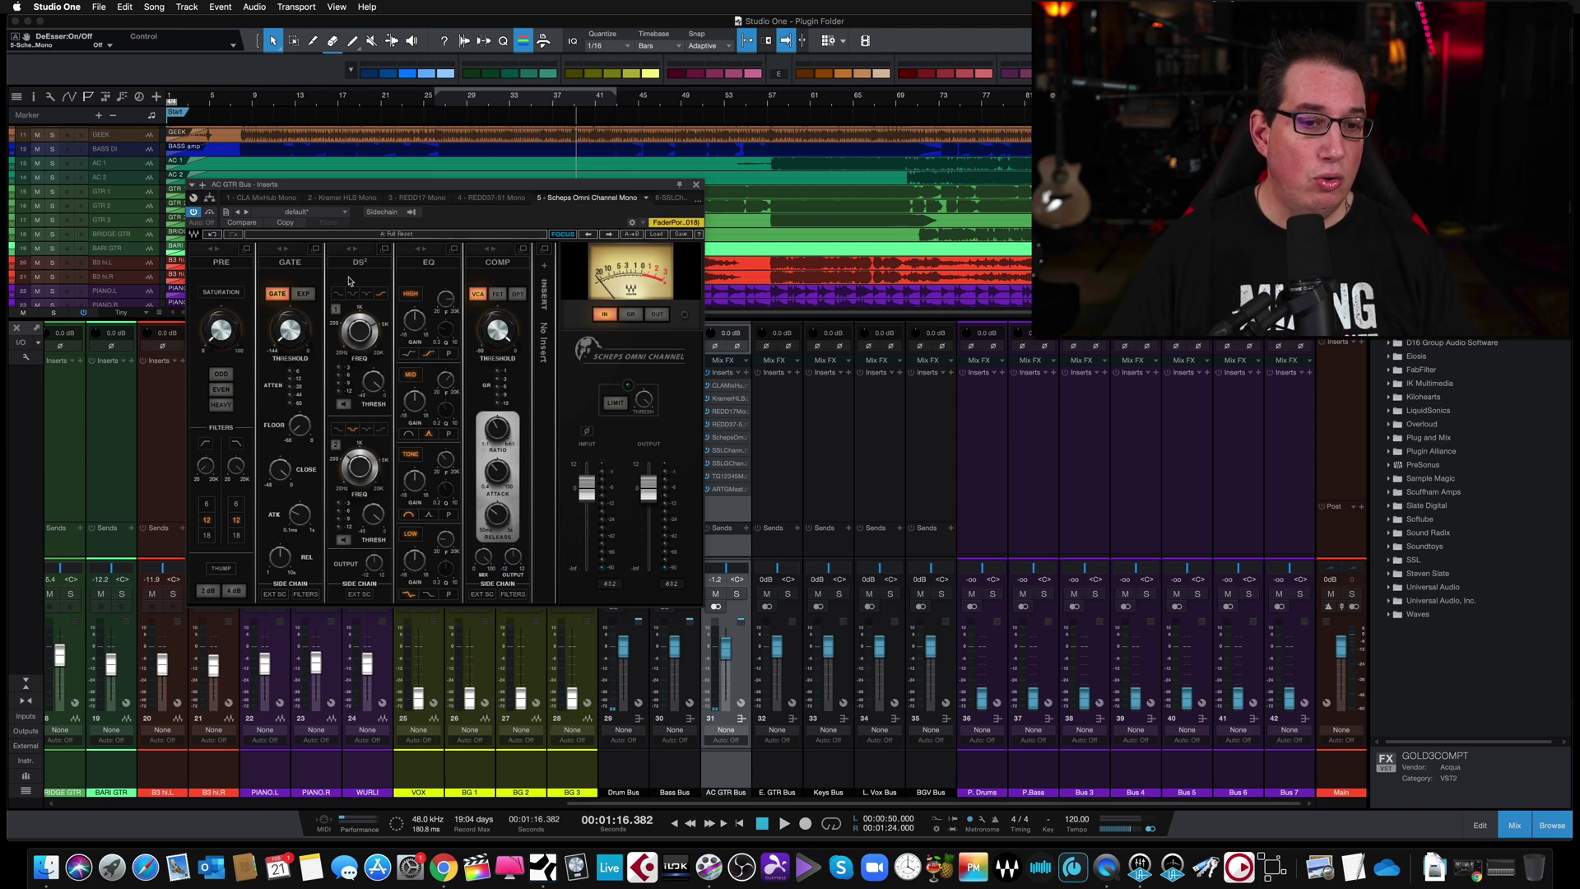
# Step: Enable the Scheps Omni Channel's EQ module and switch its COMP module on and back off
pyautogui.click(425, 267)
pyautogui.click(492, 263)
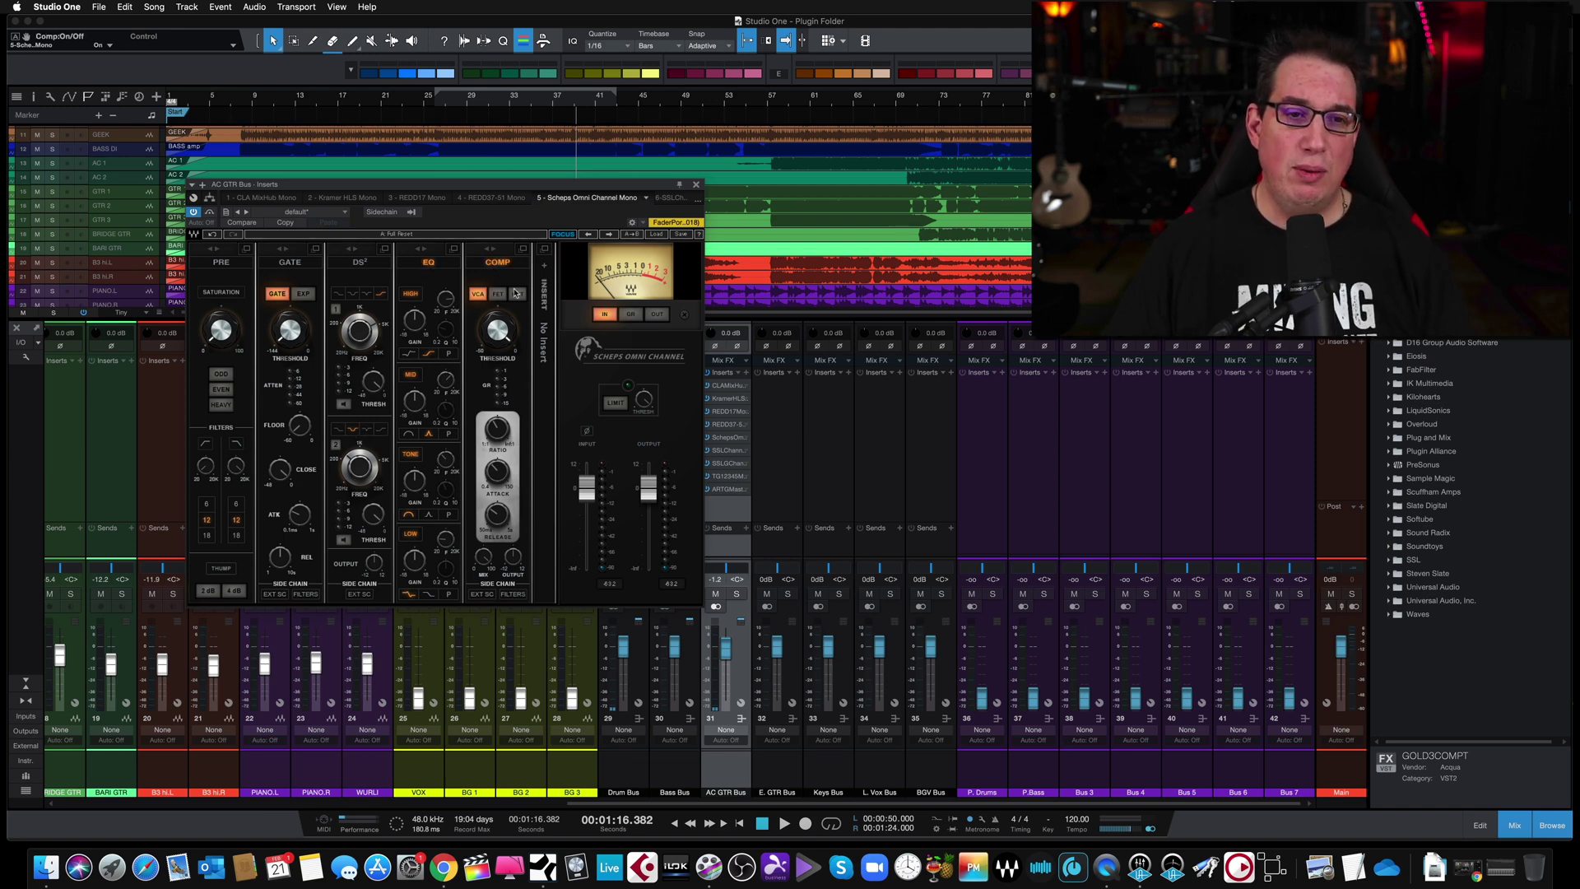
pyautogui.click(503, 270)
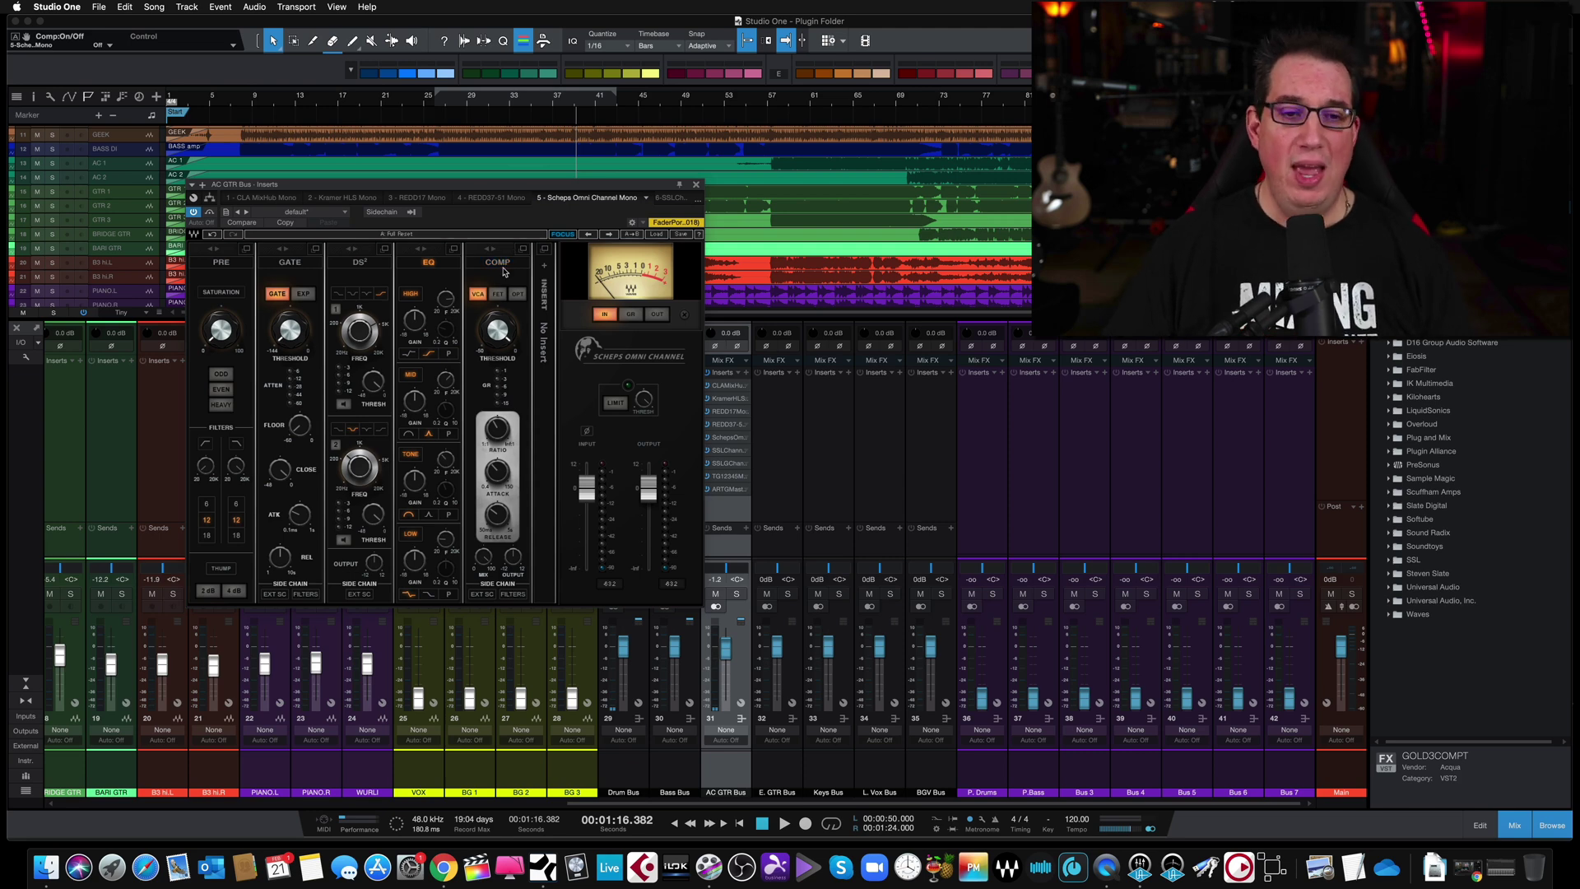
# Step: Load the CLA-2A dynamics plug-in into the Scheps Omni Channel's insert slot and return to the main channel view
pyautogui.click(544, 270)
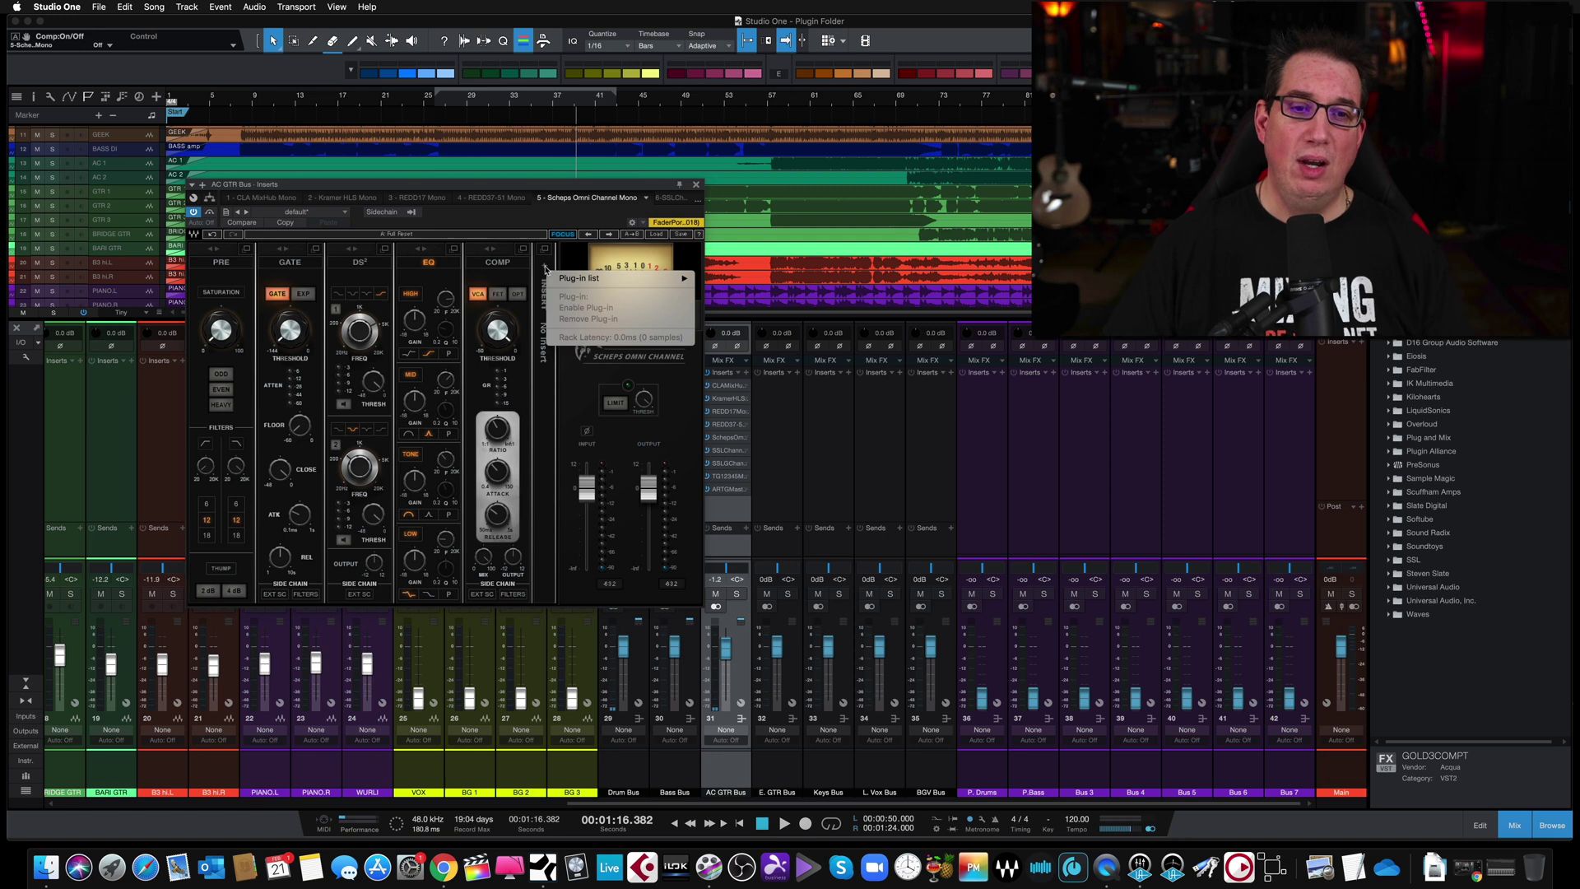
pyautogui.moveTo(630, 279)
pyautogui.moveTo(711, 293)
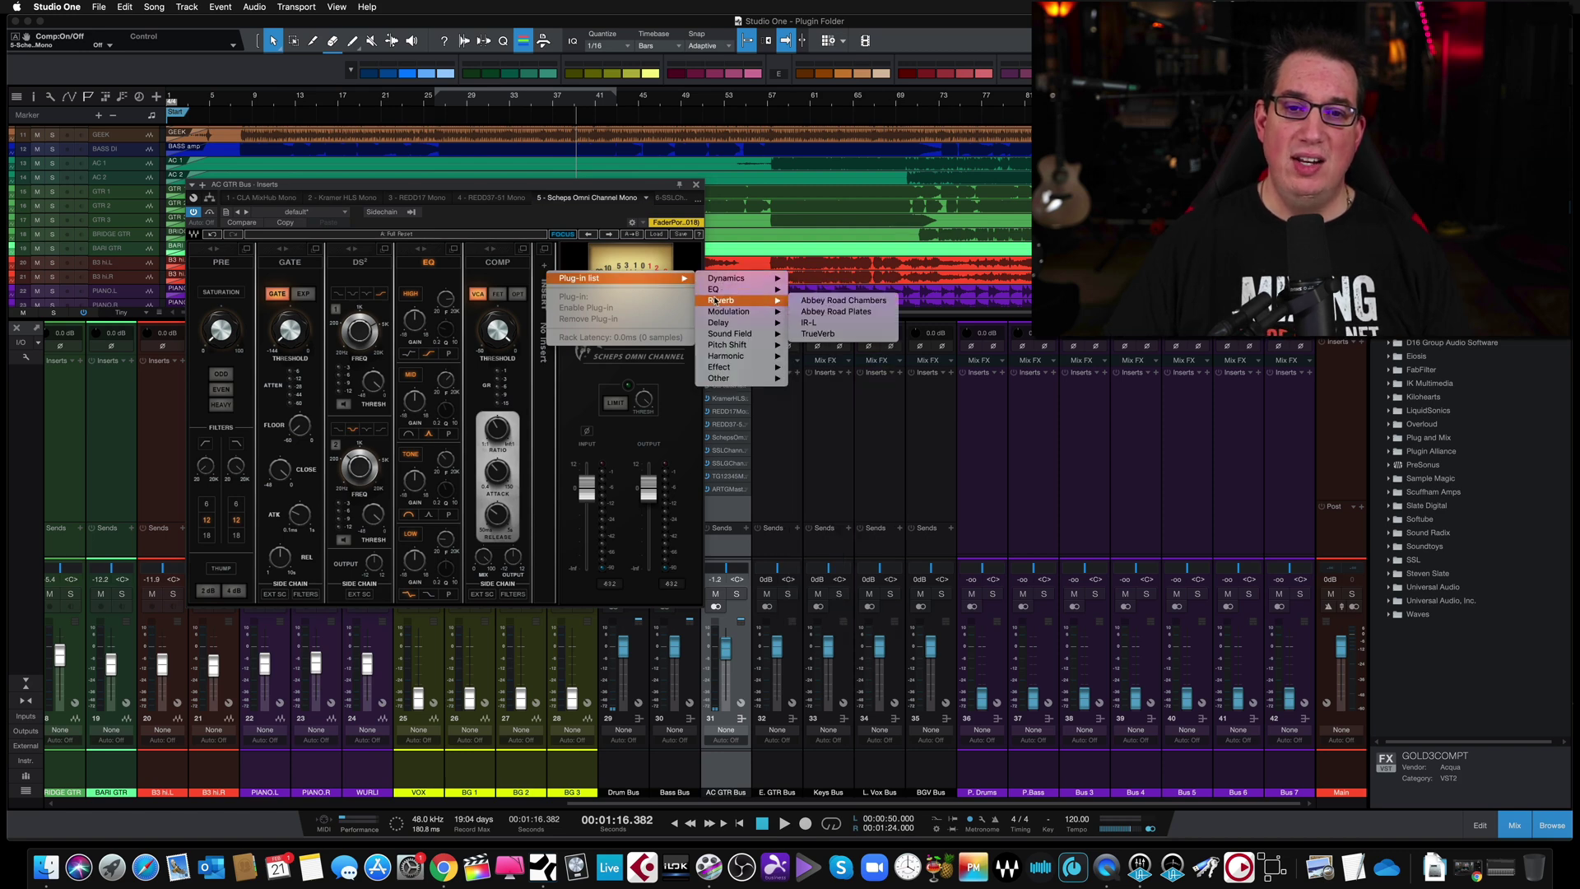
pyautogui.moveTo(741, 280)
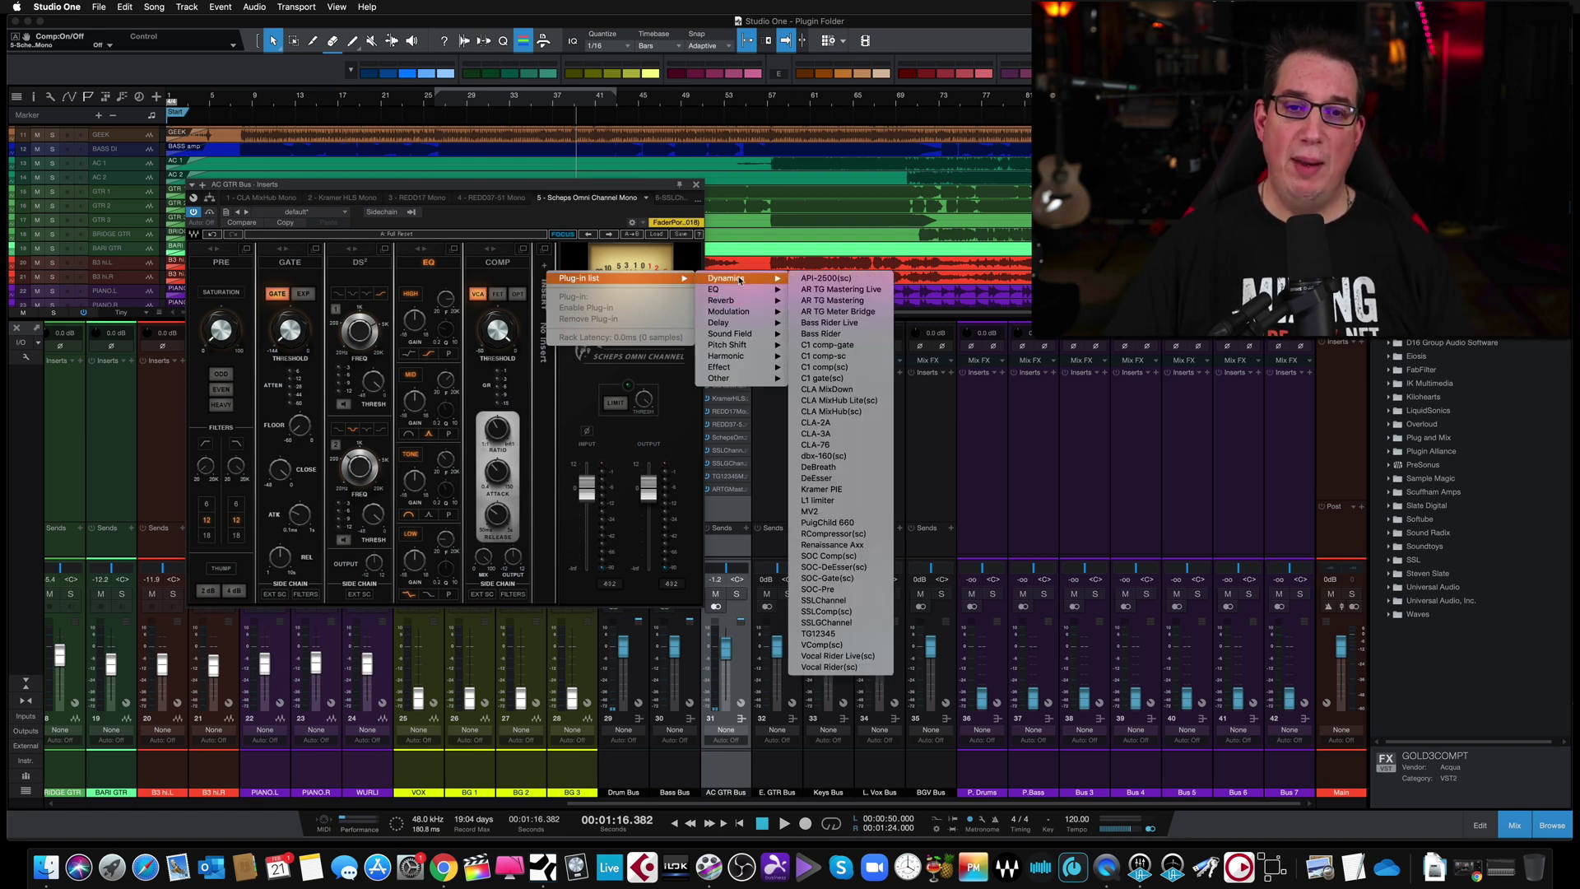
pyautogui.click(821, 425)
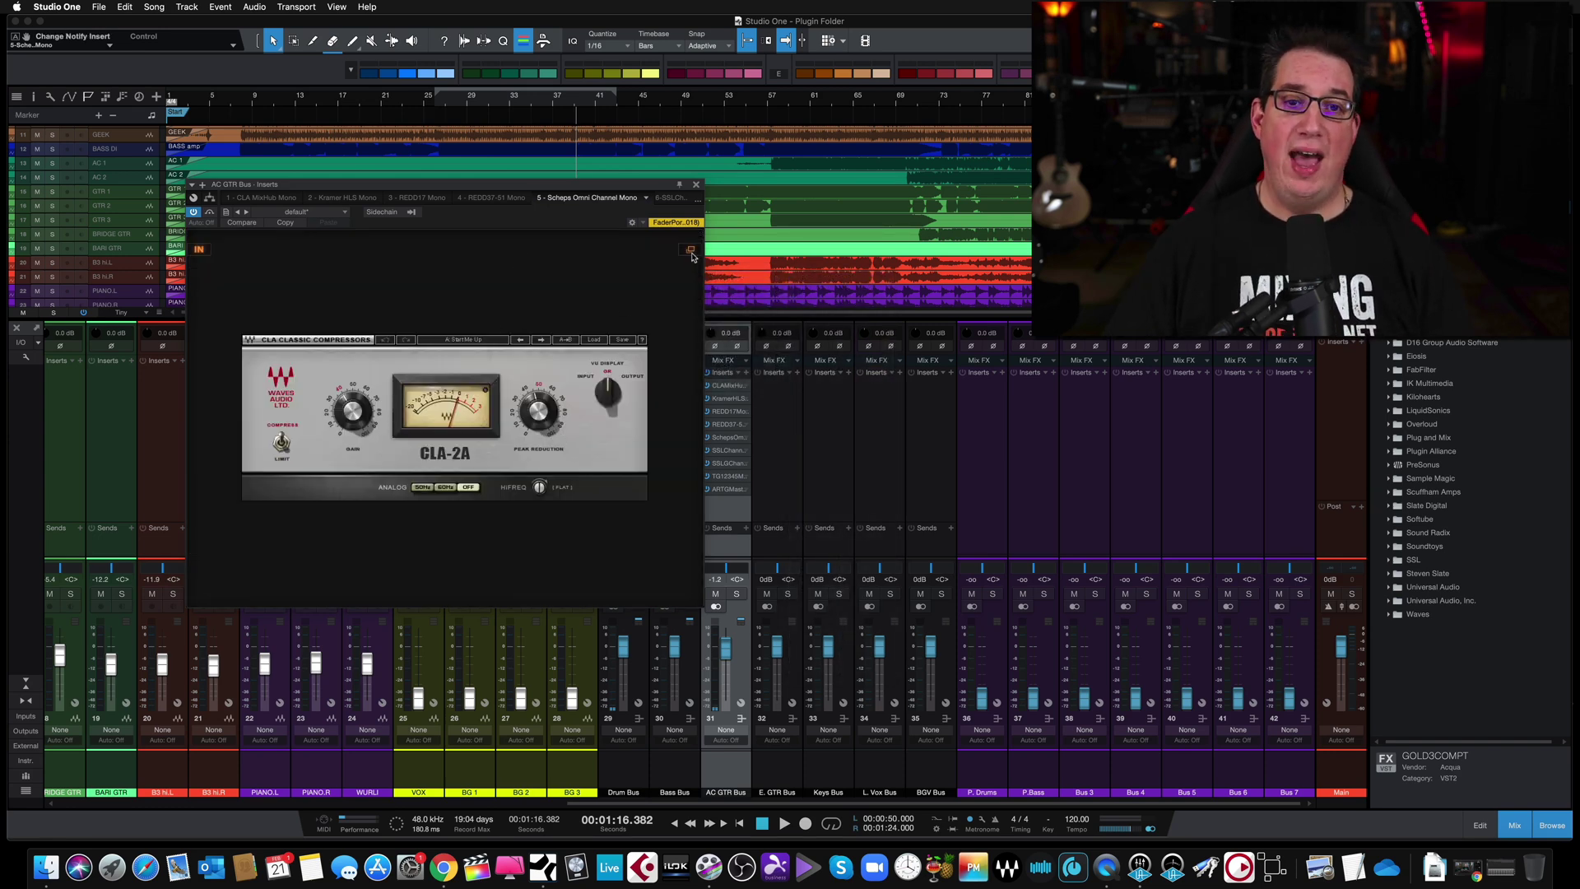
pyautogui.click(690, 250)
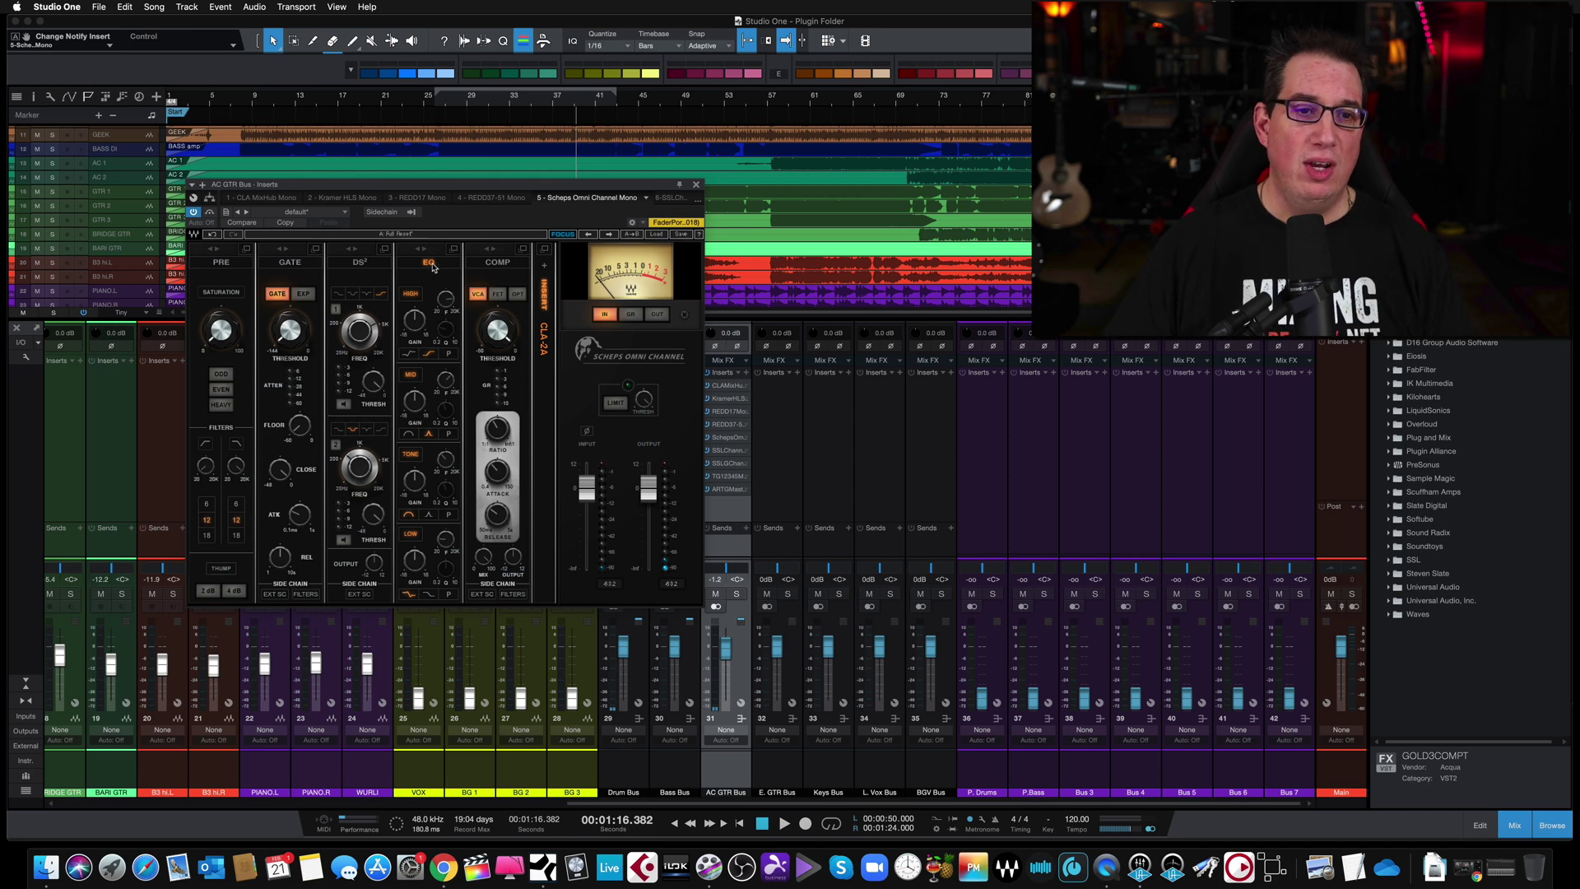
# Step: Reorder the Scheps Omni Channel modules so EQ follows COMP, try the limiter switch, and close the plug-in
pyautogui.moveTo(442, 256); pyautogui.dragTo(499, 255)
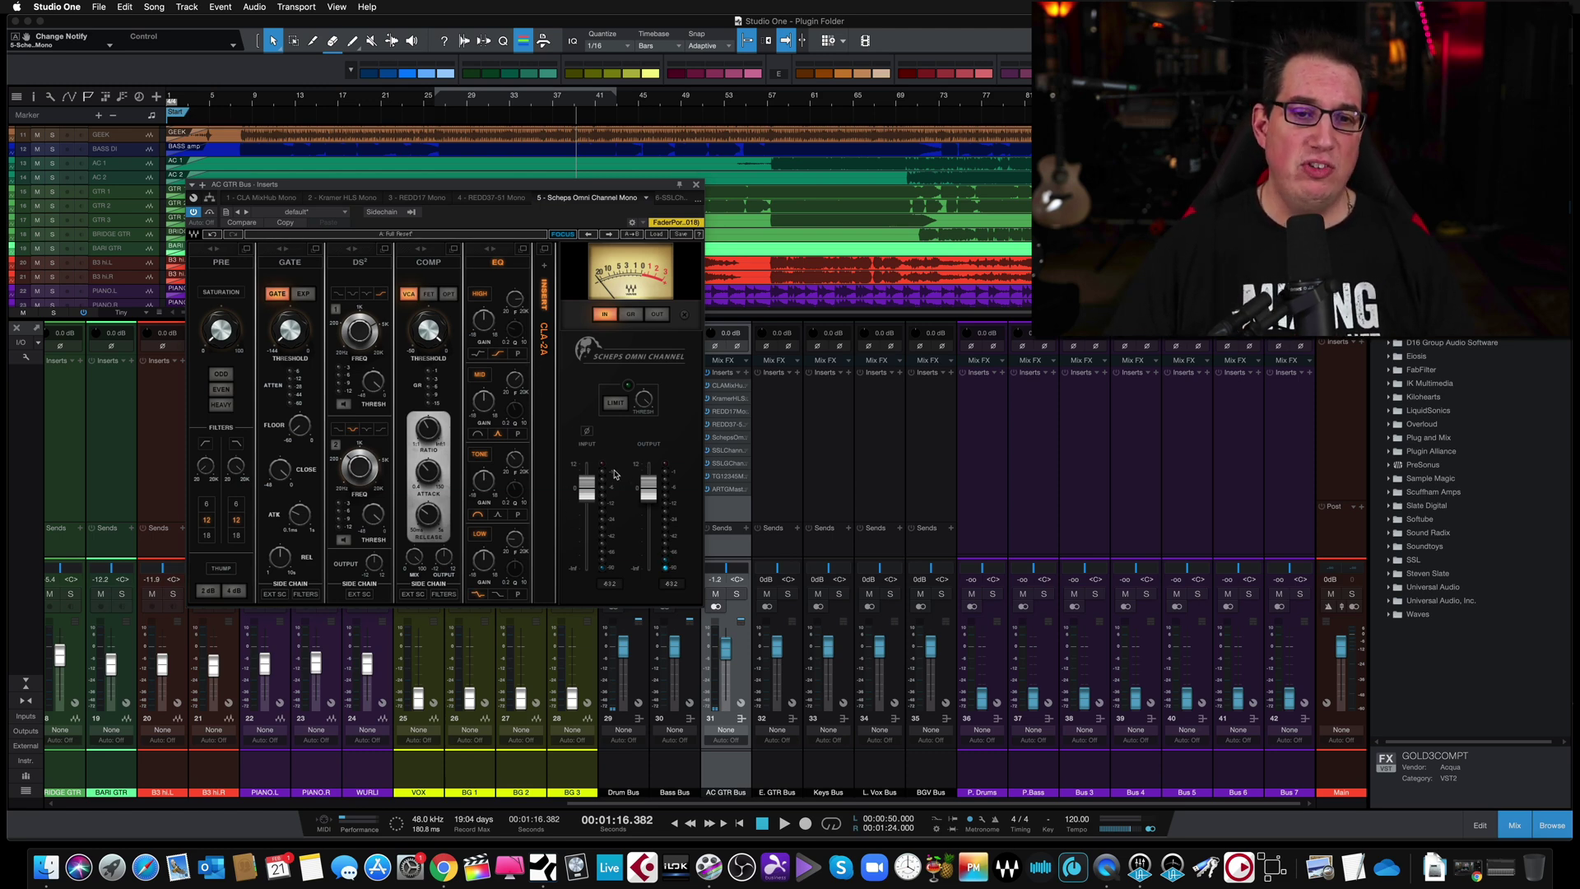
pyautogui.click(615, 403)
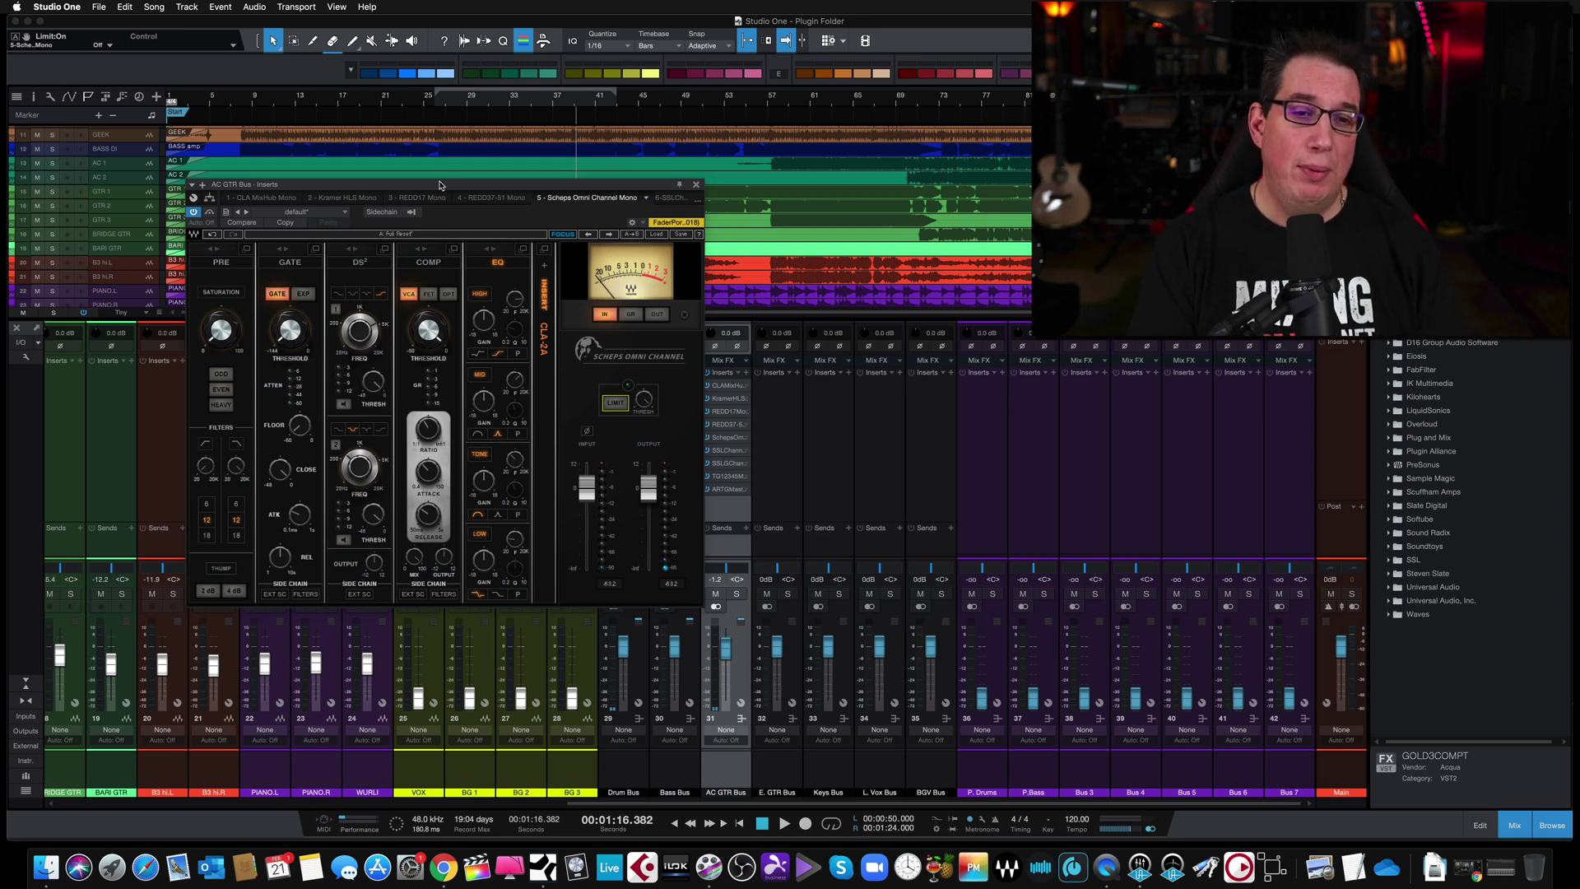
pyautogui.click(697, 186)
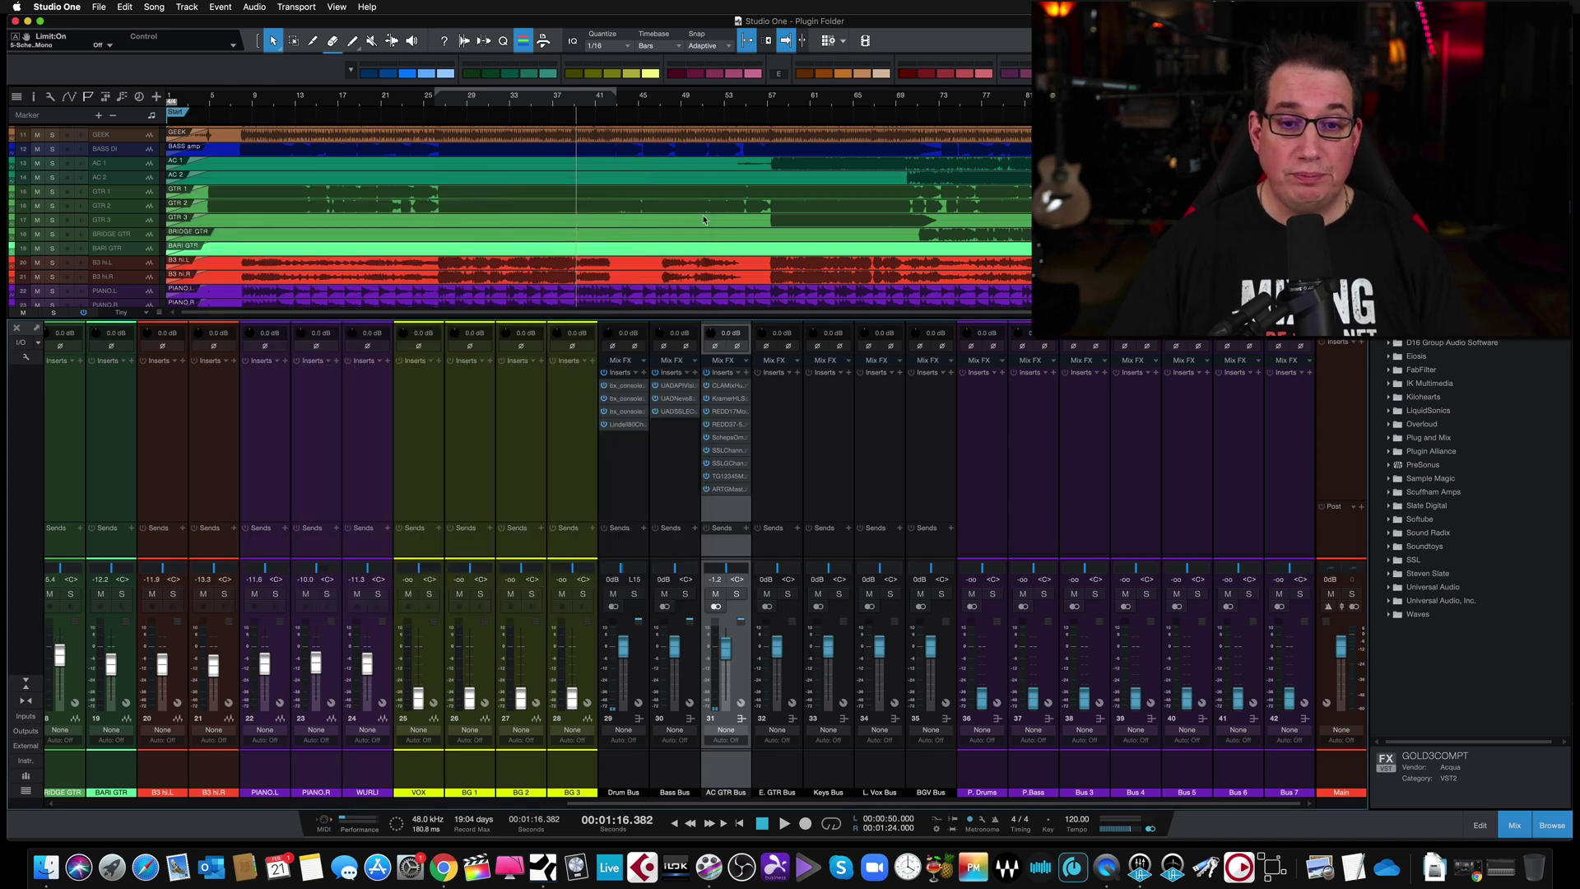
# Step: Open the AC GTR Bus's SSLChannel insert, examine the whole E-Channel strip, and close it
pyautogui.click(727, 450)
pyautogui.moveTo(382, 170); pyautogui.dragTo(449, 185)
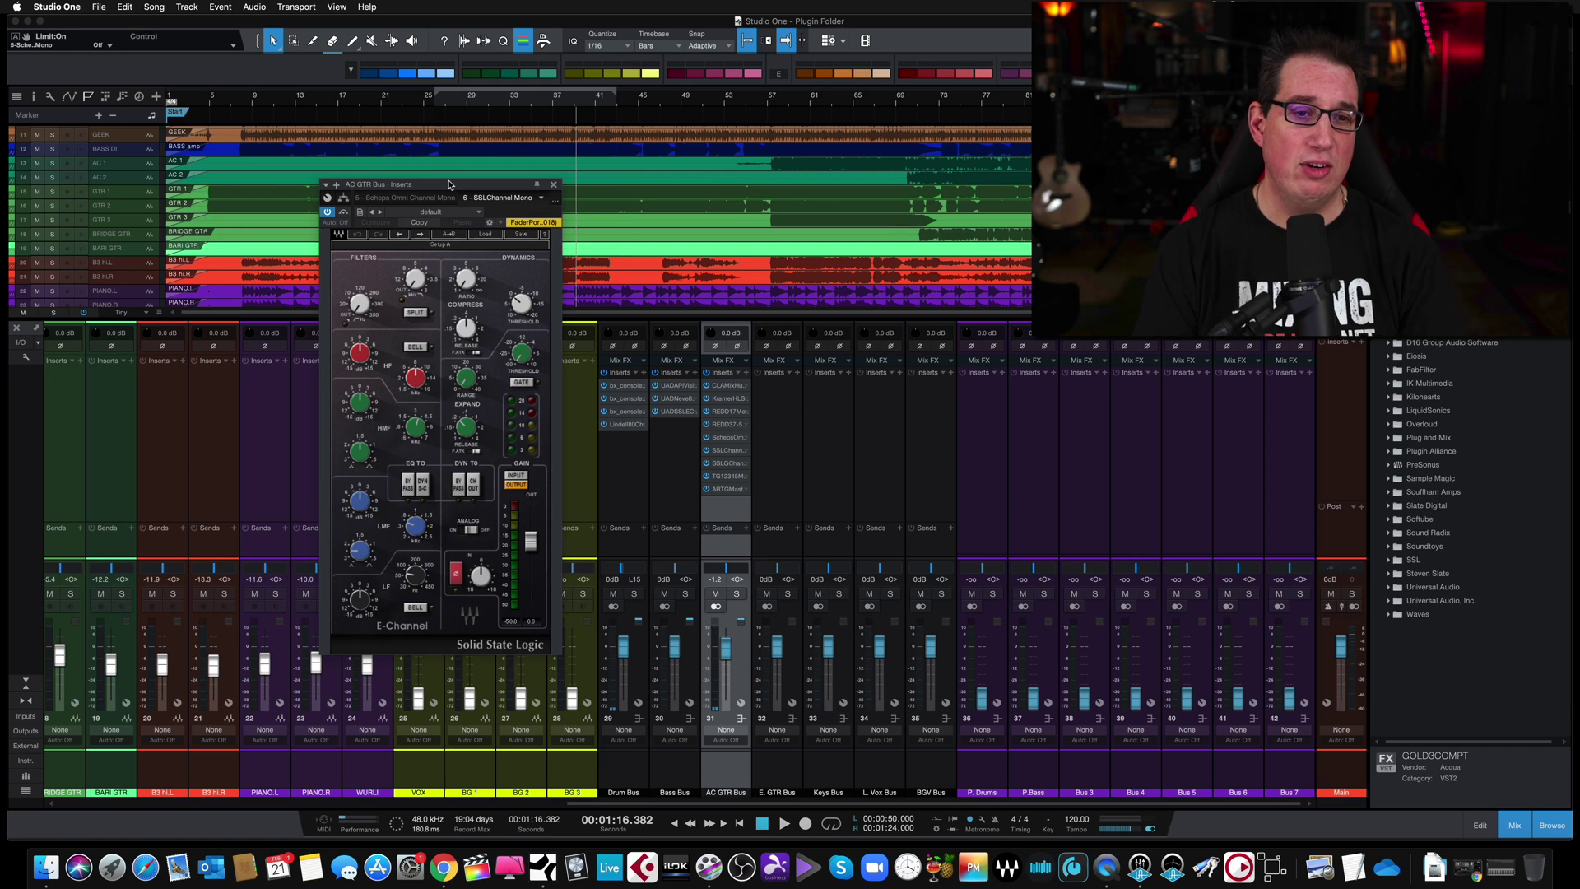
pyautogui.moveTo(443, 186); pyautogui.dragTo(437, 188)
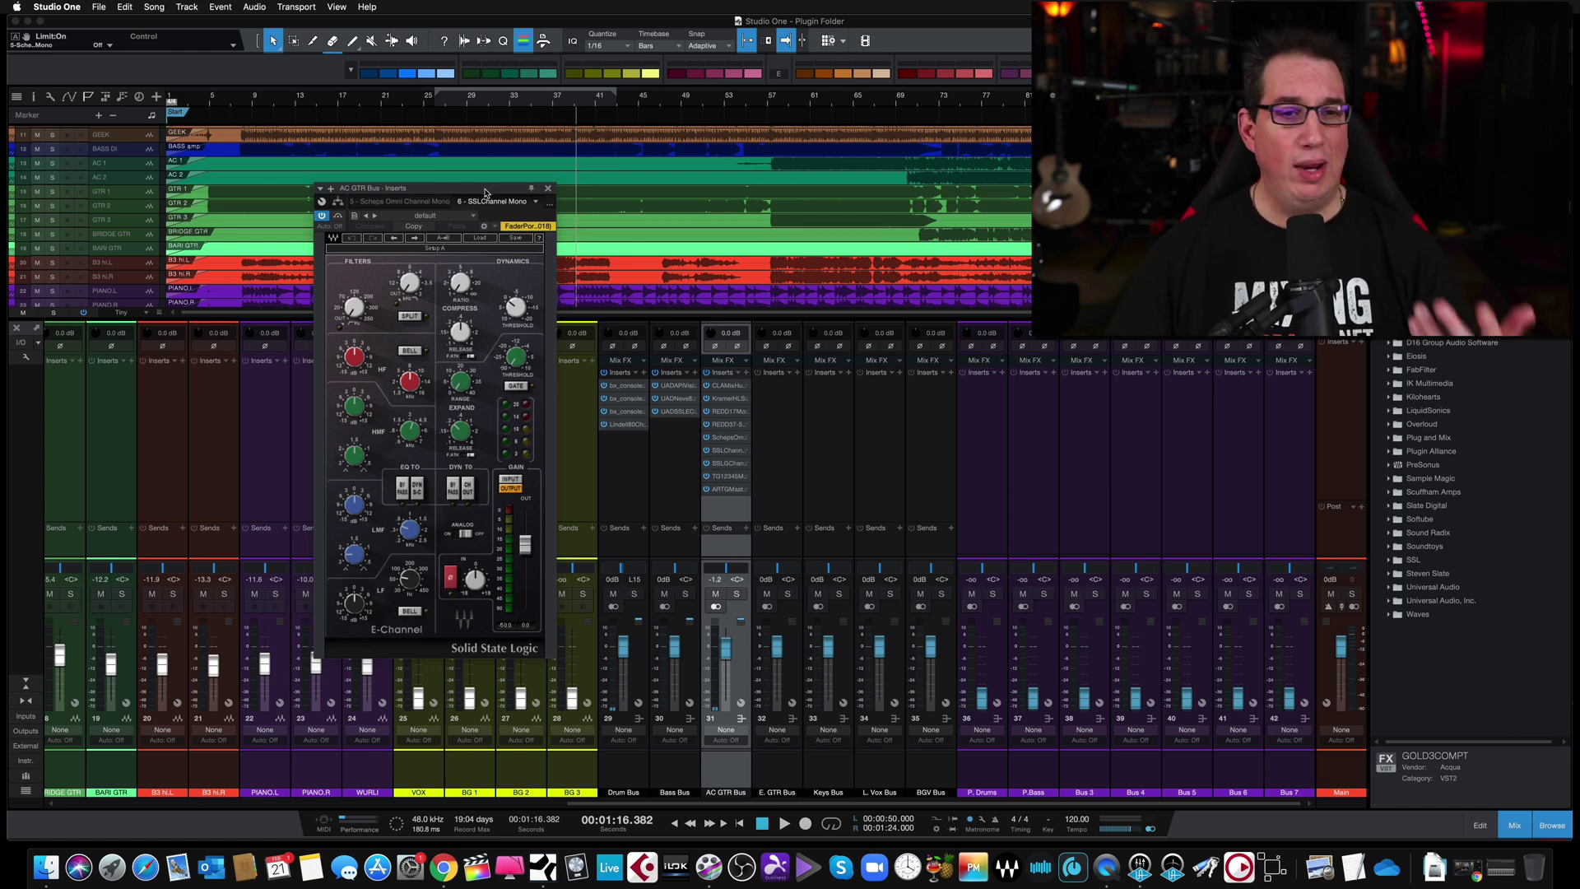
pyautogui.moveTo(501, 192); pyautogui.dragTo(502, 190)
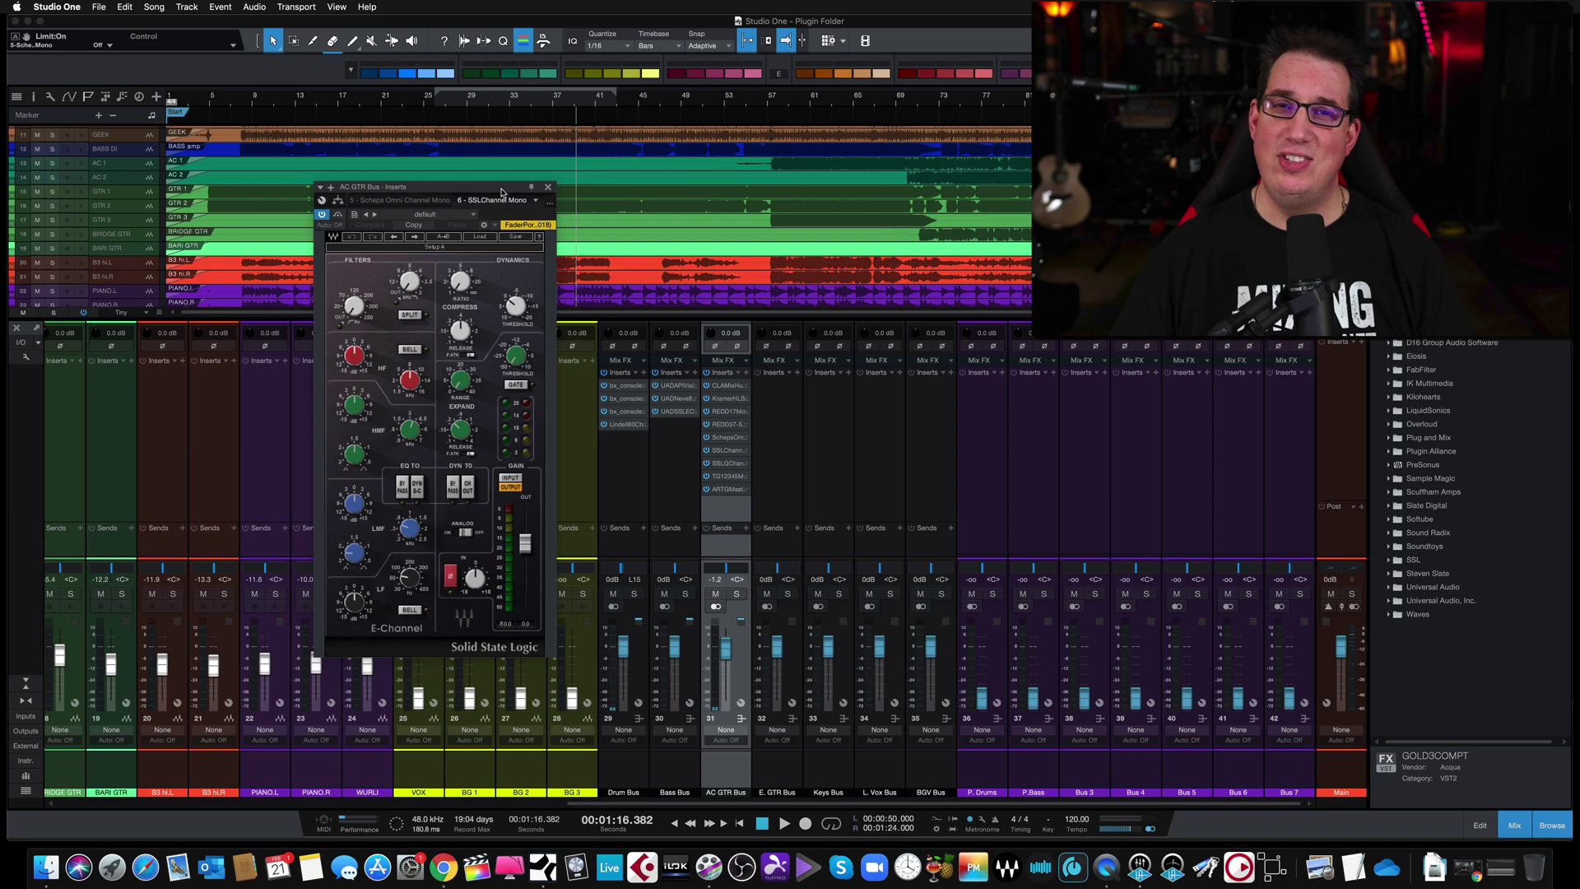
pyautogui.click(549, 189)
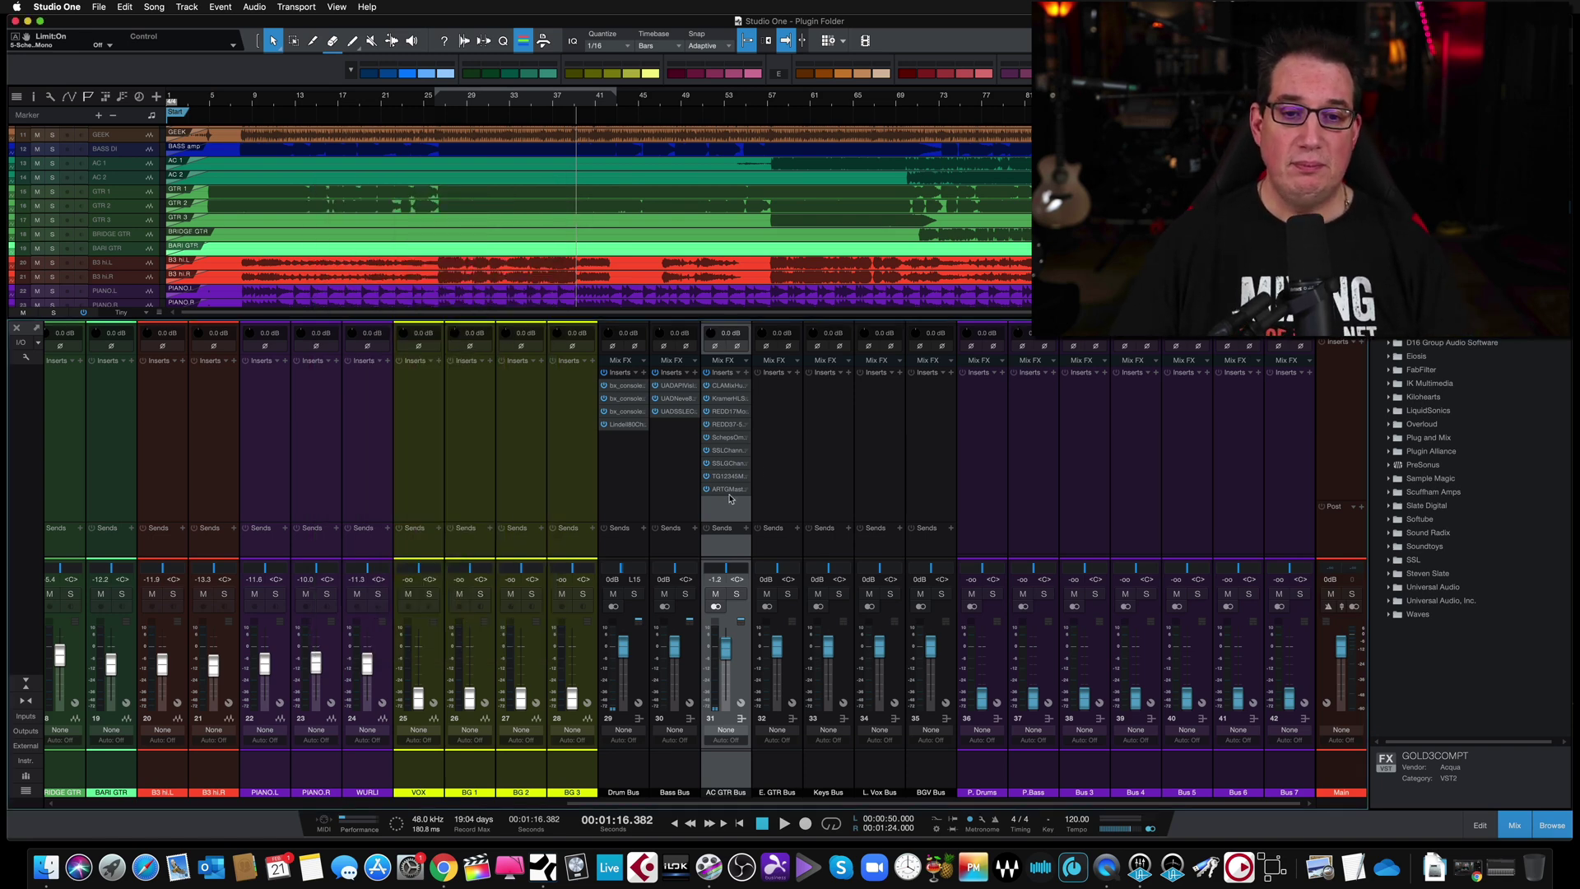
# Step: Open the AC GTR Bus's SSLGChannel insert, examine the G-Channel strip, and close it
pyautogui.doubleClick(721, 464)
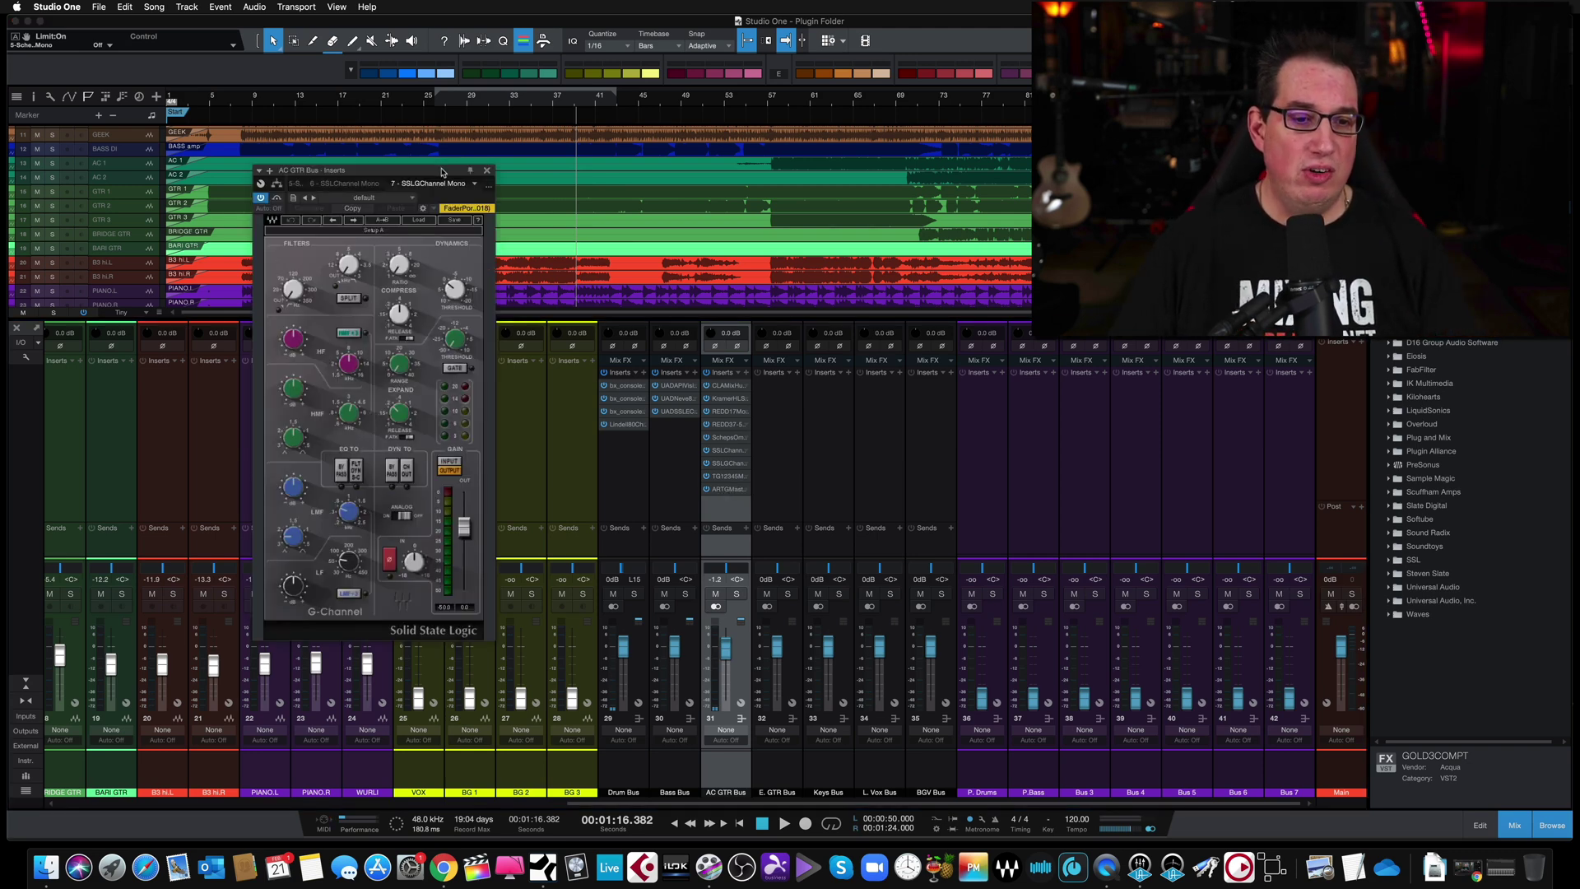
pyautogui.moveTo(442, 172); pyautogui.dragTo(496, 199)
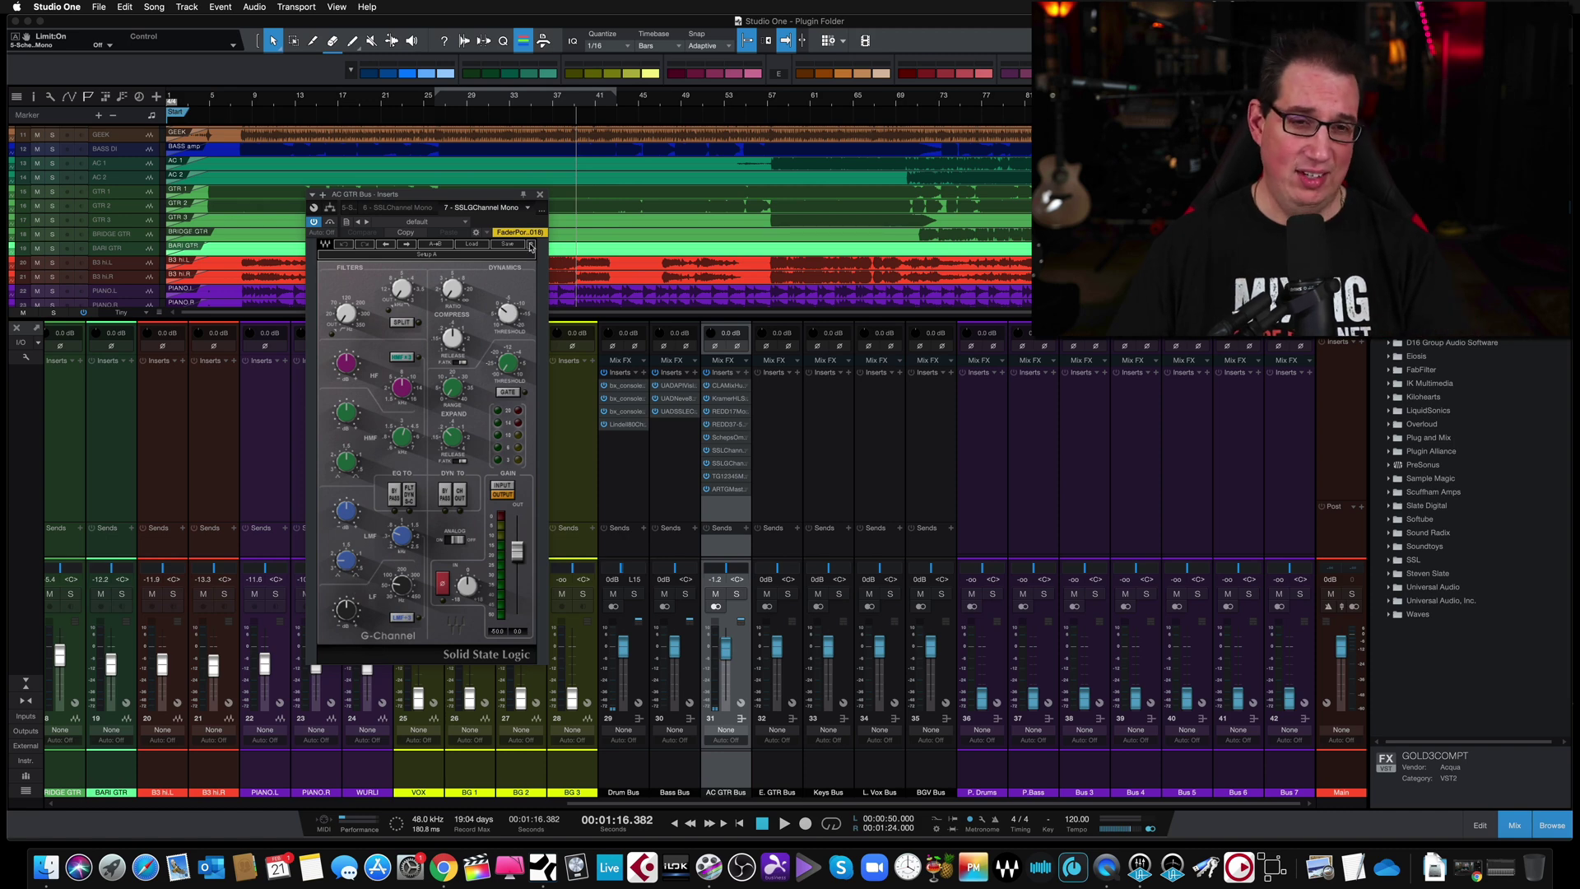
pyautogui.click(539, 198)
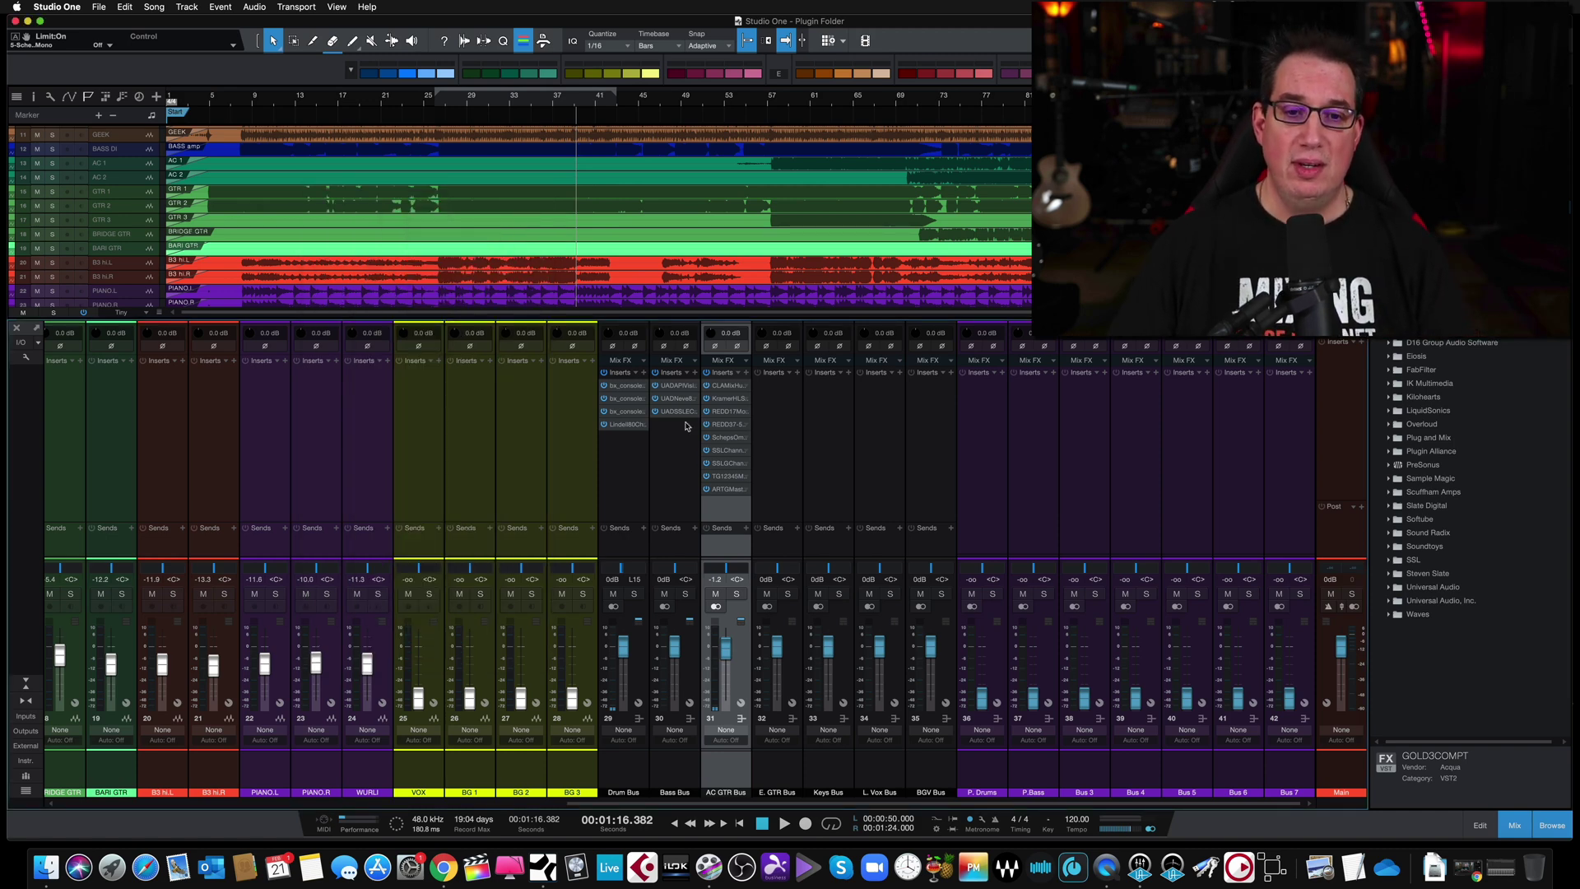
# Step: Open the AC GTR Bus's TG12345 insert, examine its sections, and turn its Noise control to Off
pyautogui.click(728, 475)
pyautogui.moveTo(453, 172); pyautogui.dragTo(436, 179)
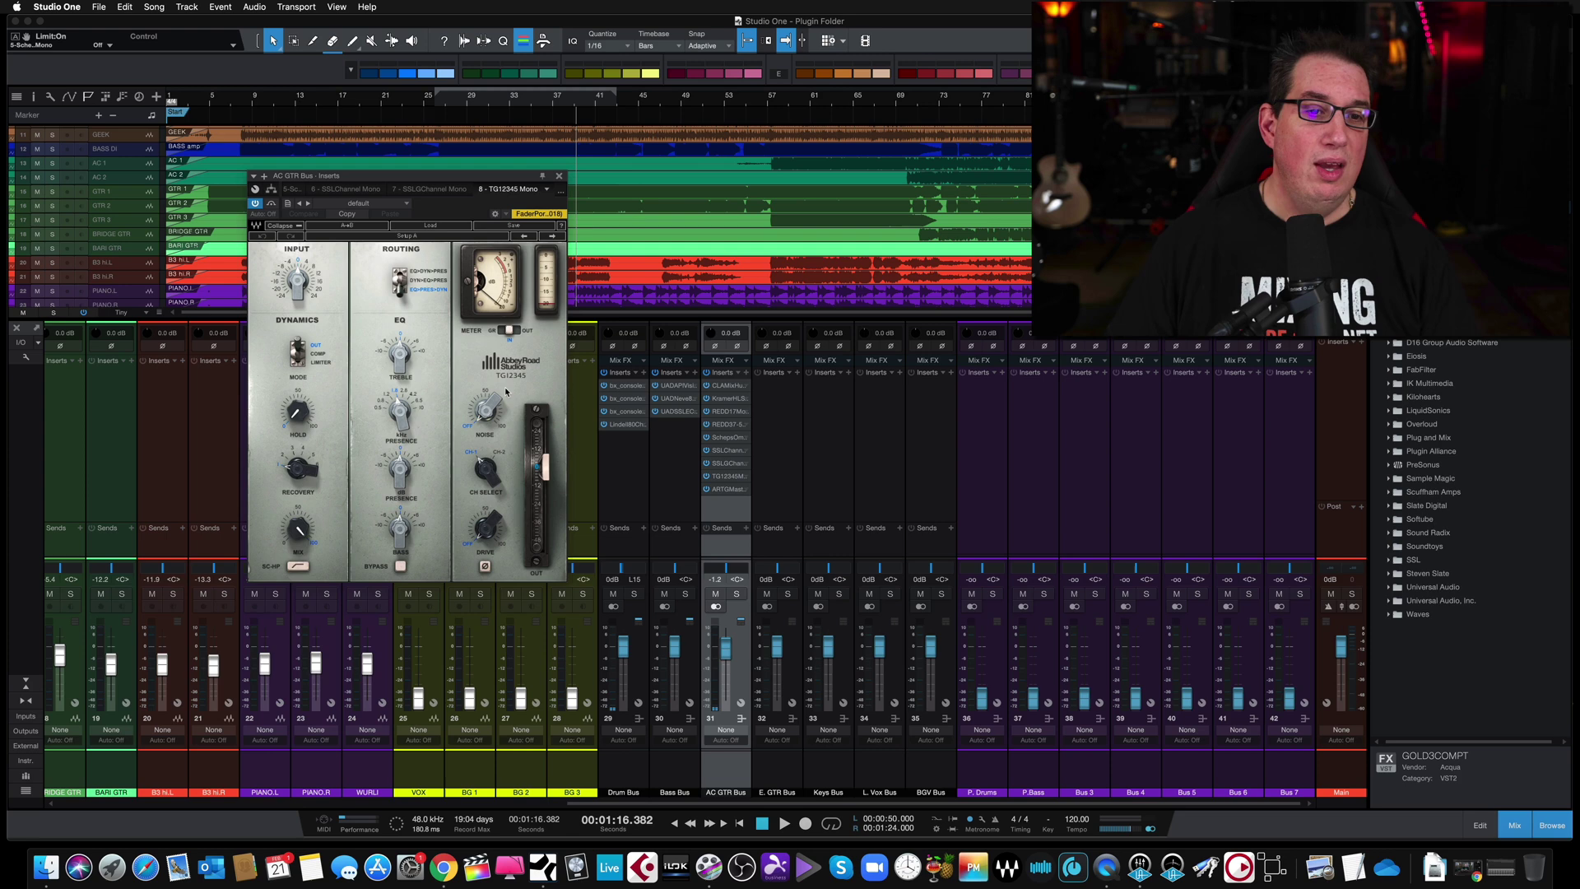
pyautogui.moveTo(488, 407); pyautogui.dragTo(488, 420)
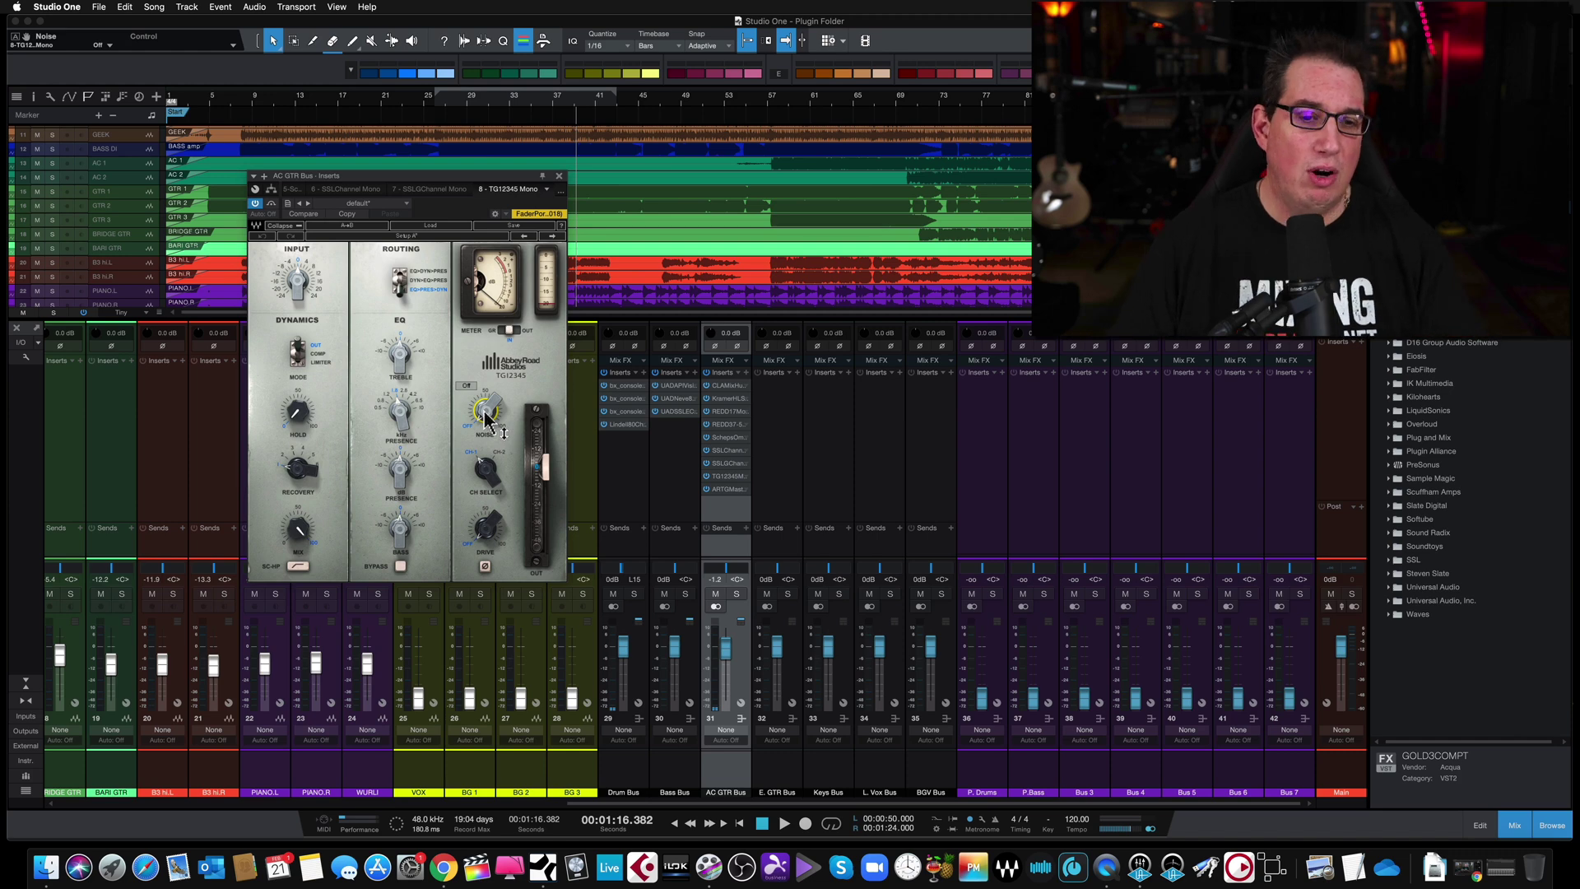
# Step: Turn the TG12345's Drive control to Off and close the plug-in
pyautogui.moveTo(486, 526); pyautogui.dragTo(494, 547)
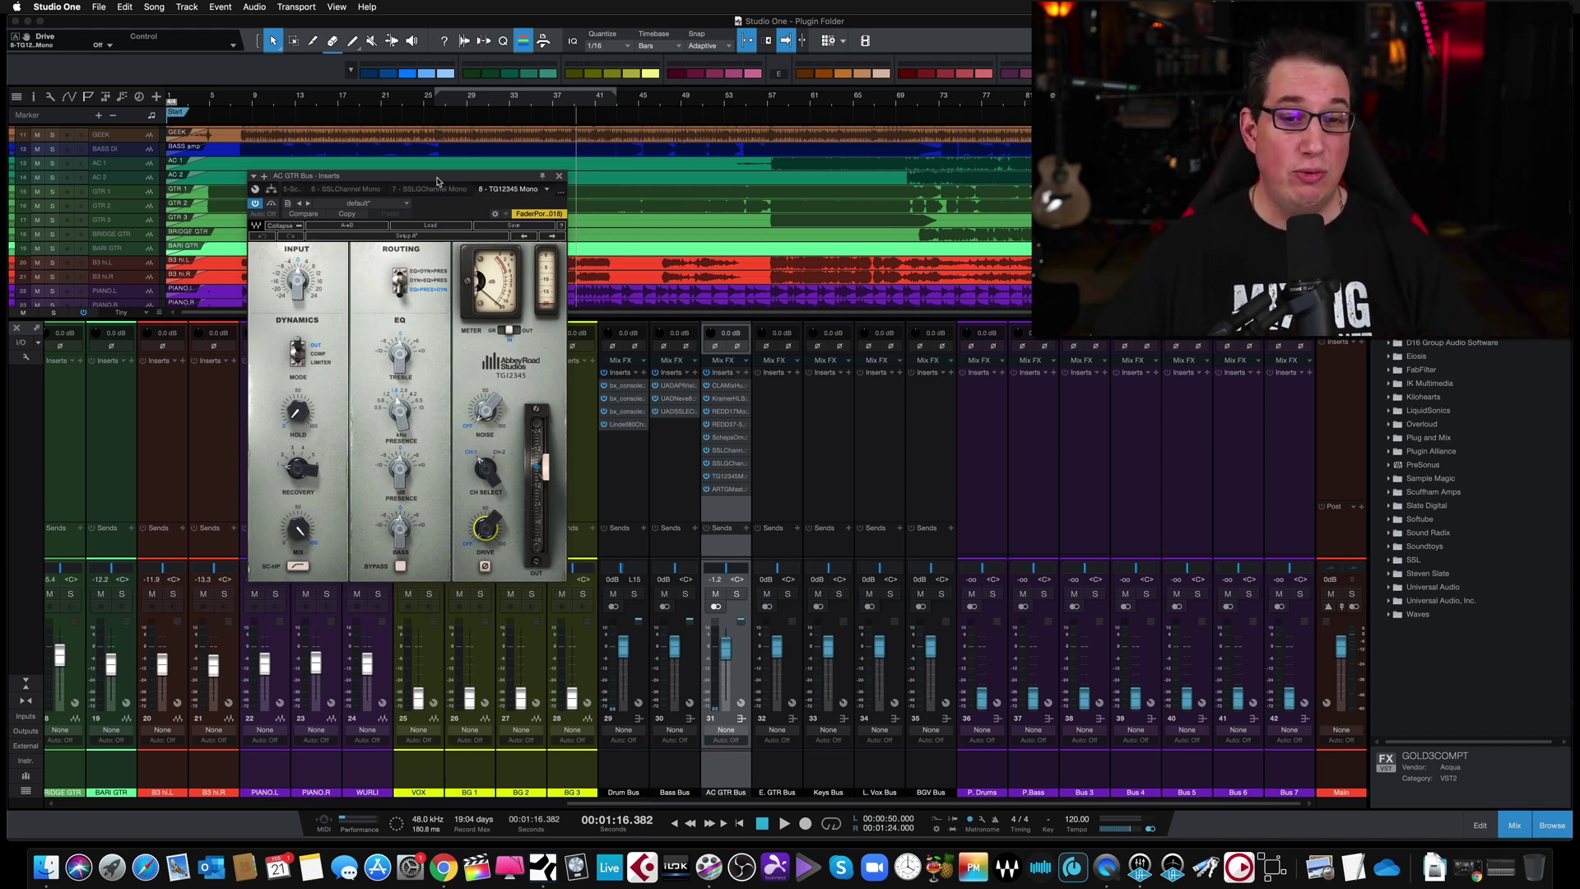
pyautogui.click(561, 178)
# Step: Open the AC GTR Bus's AR TG Mastering insert, shift its window clear of the bus channels, and examine its modules
pyautogui.doubleClick(725, 489)
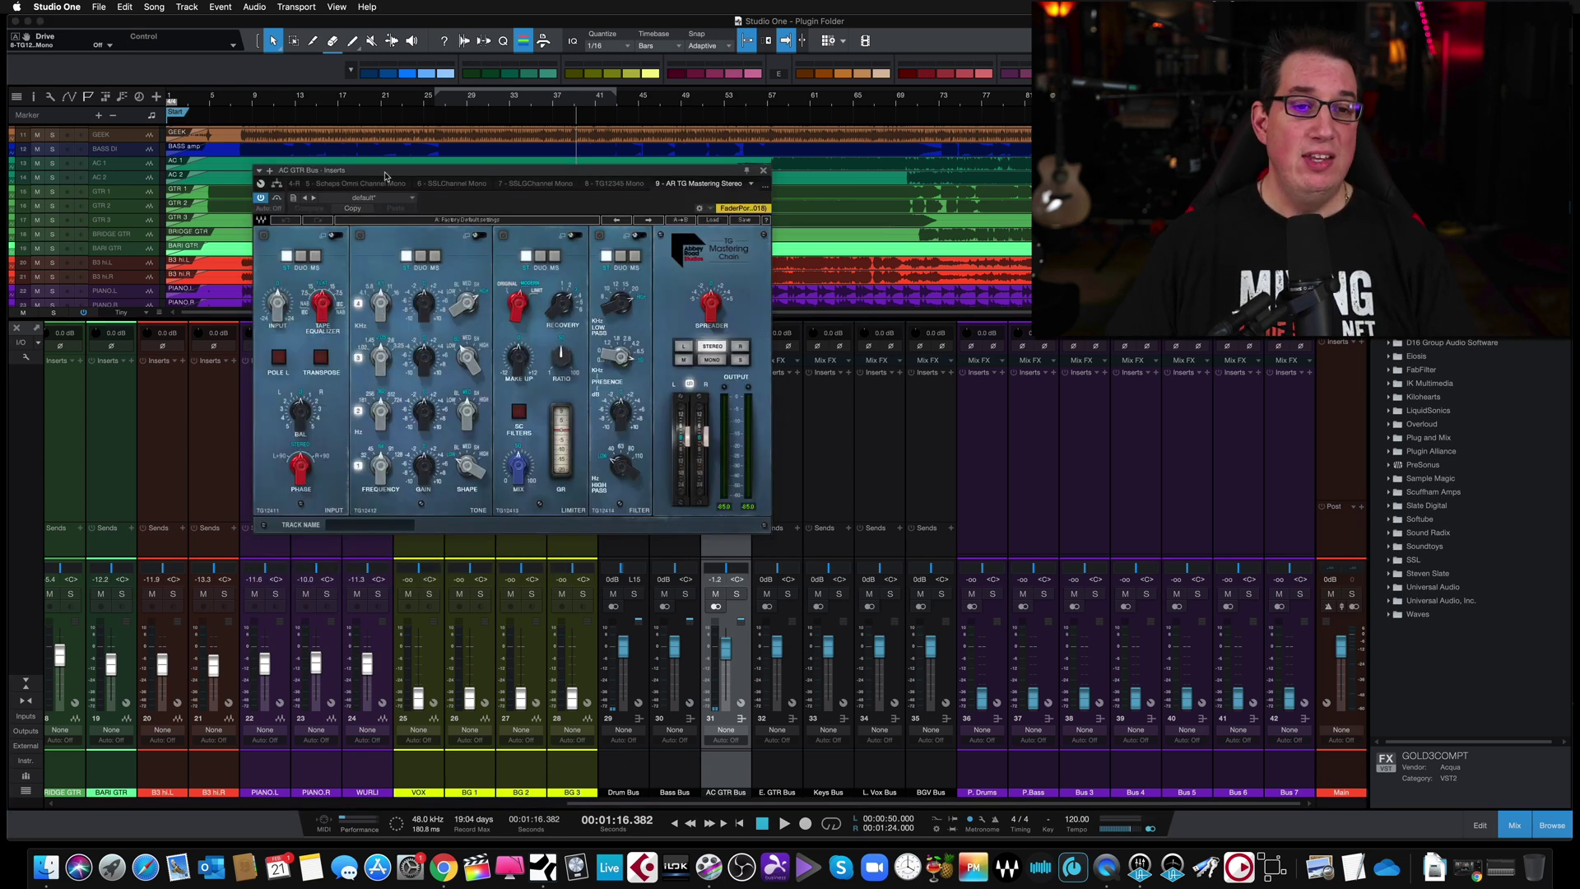
pyautogui.moveTo(408, 173); pyautogui.dragTo(334, 202)
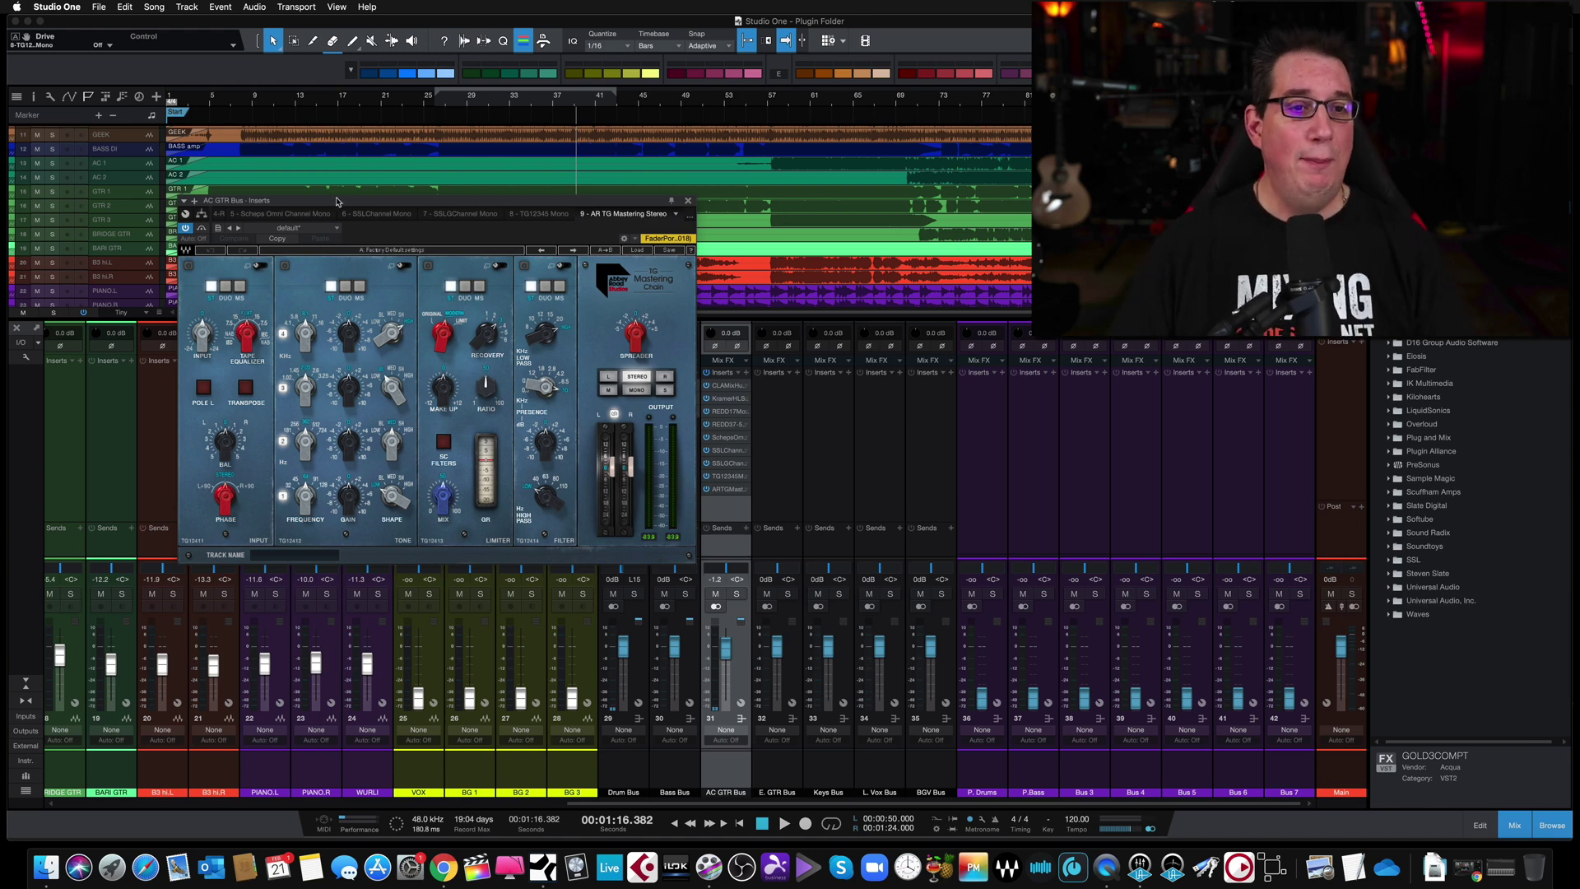
pyautogui.moveTo(335, 201); pyautogui.dragTo(336, 202)
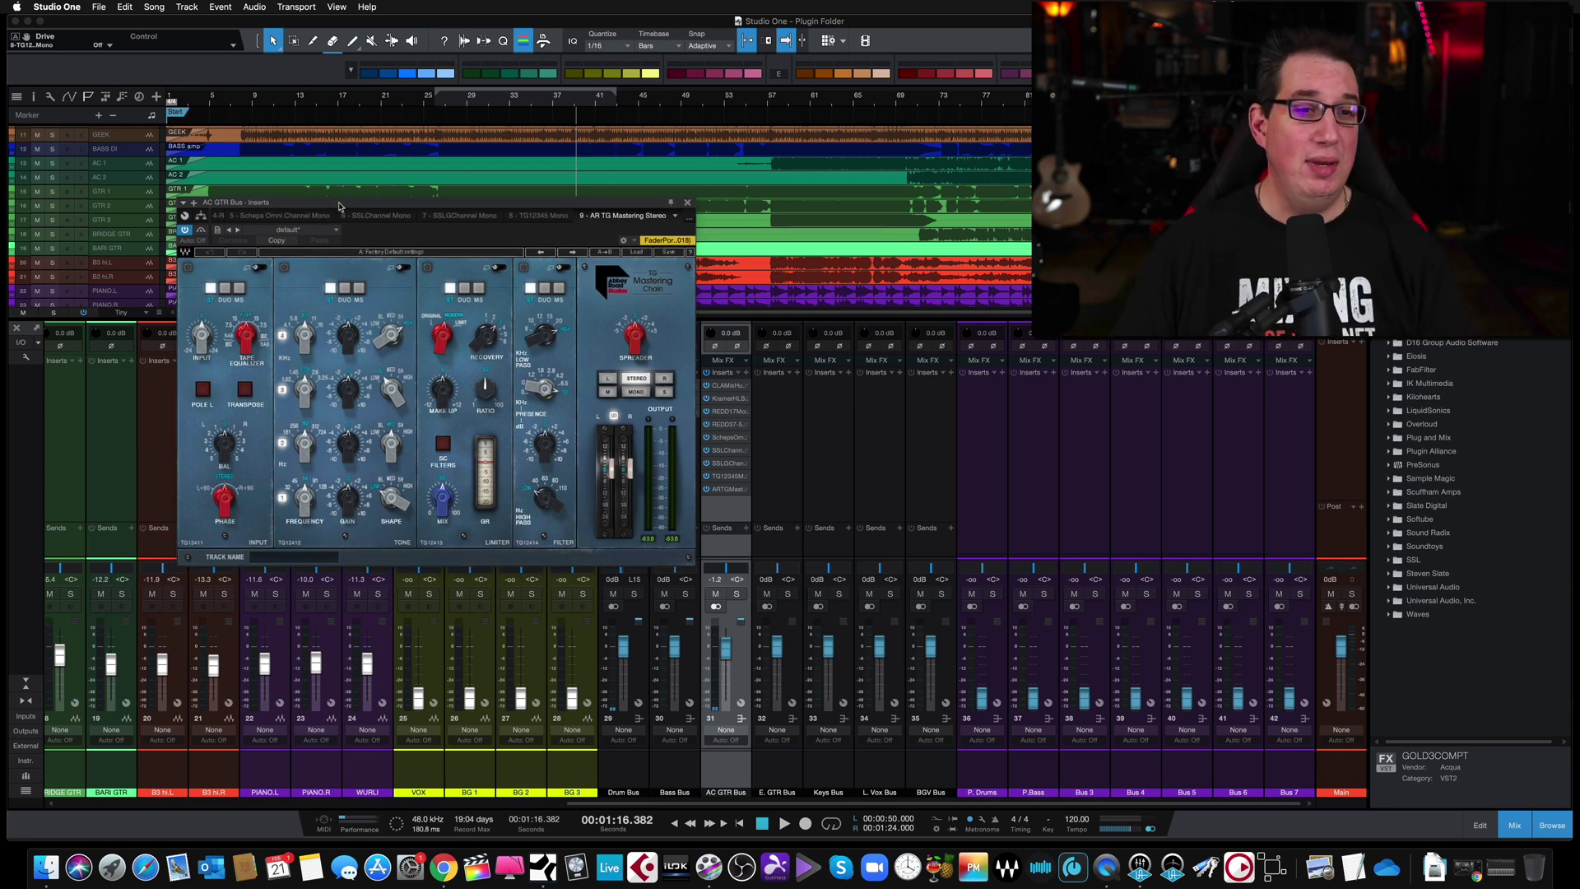
pyautogui.moveTo(354, 203); pyautogui.dragTo(359, 198)
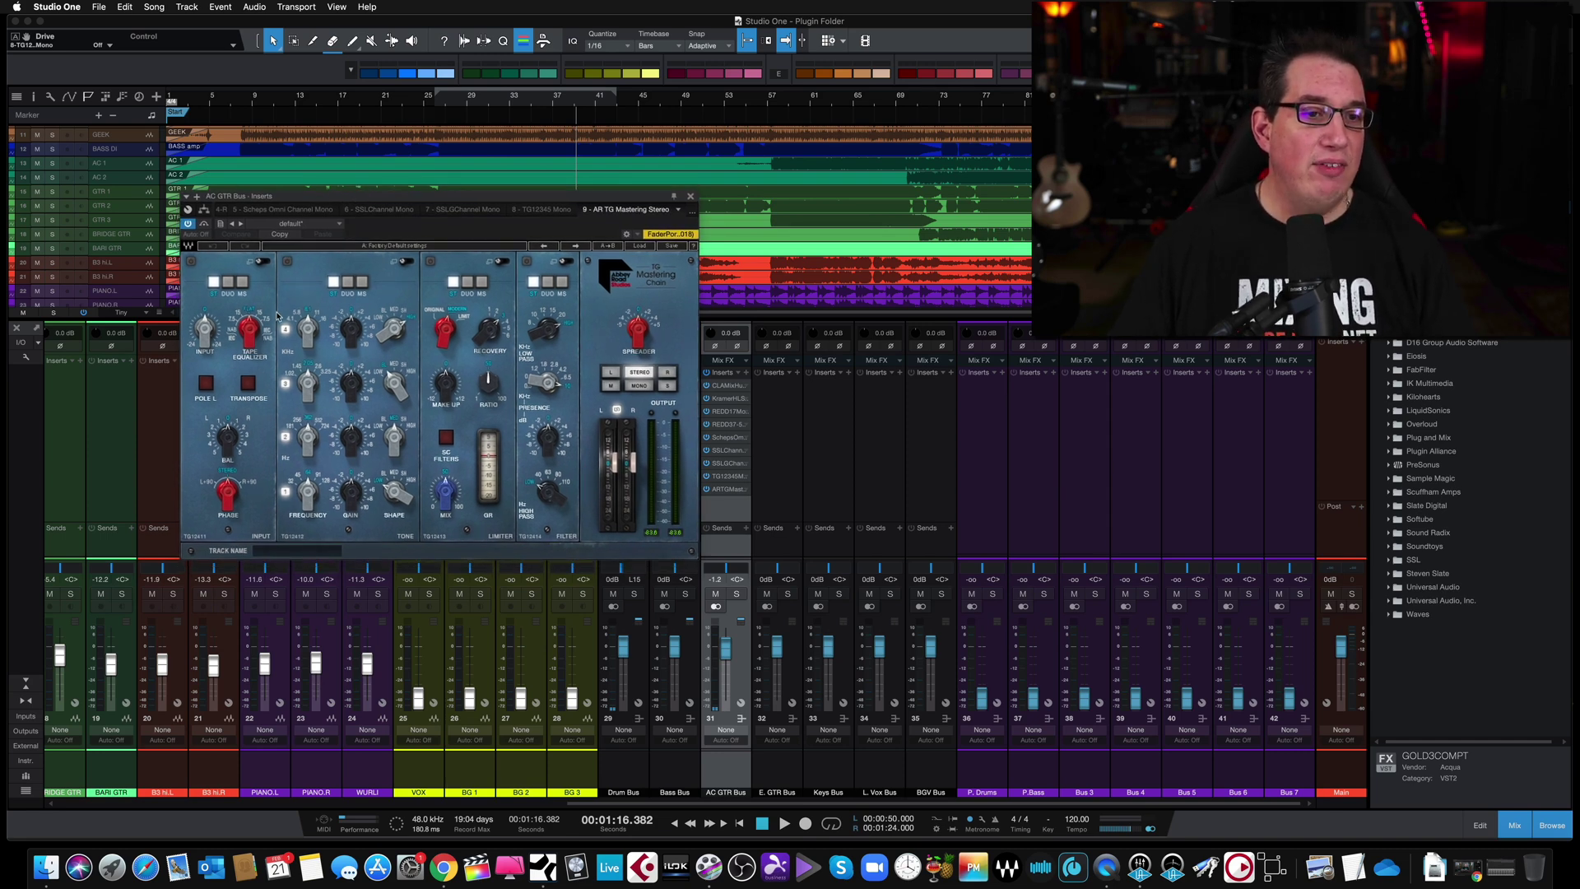
# Step: Set the input module's Tape Equalizer to NAB15 and close the TG Mastering Chain
pyautogui.click(247, 330)
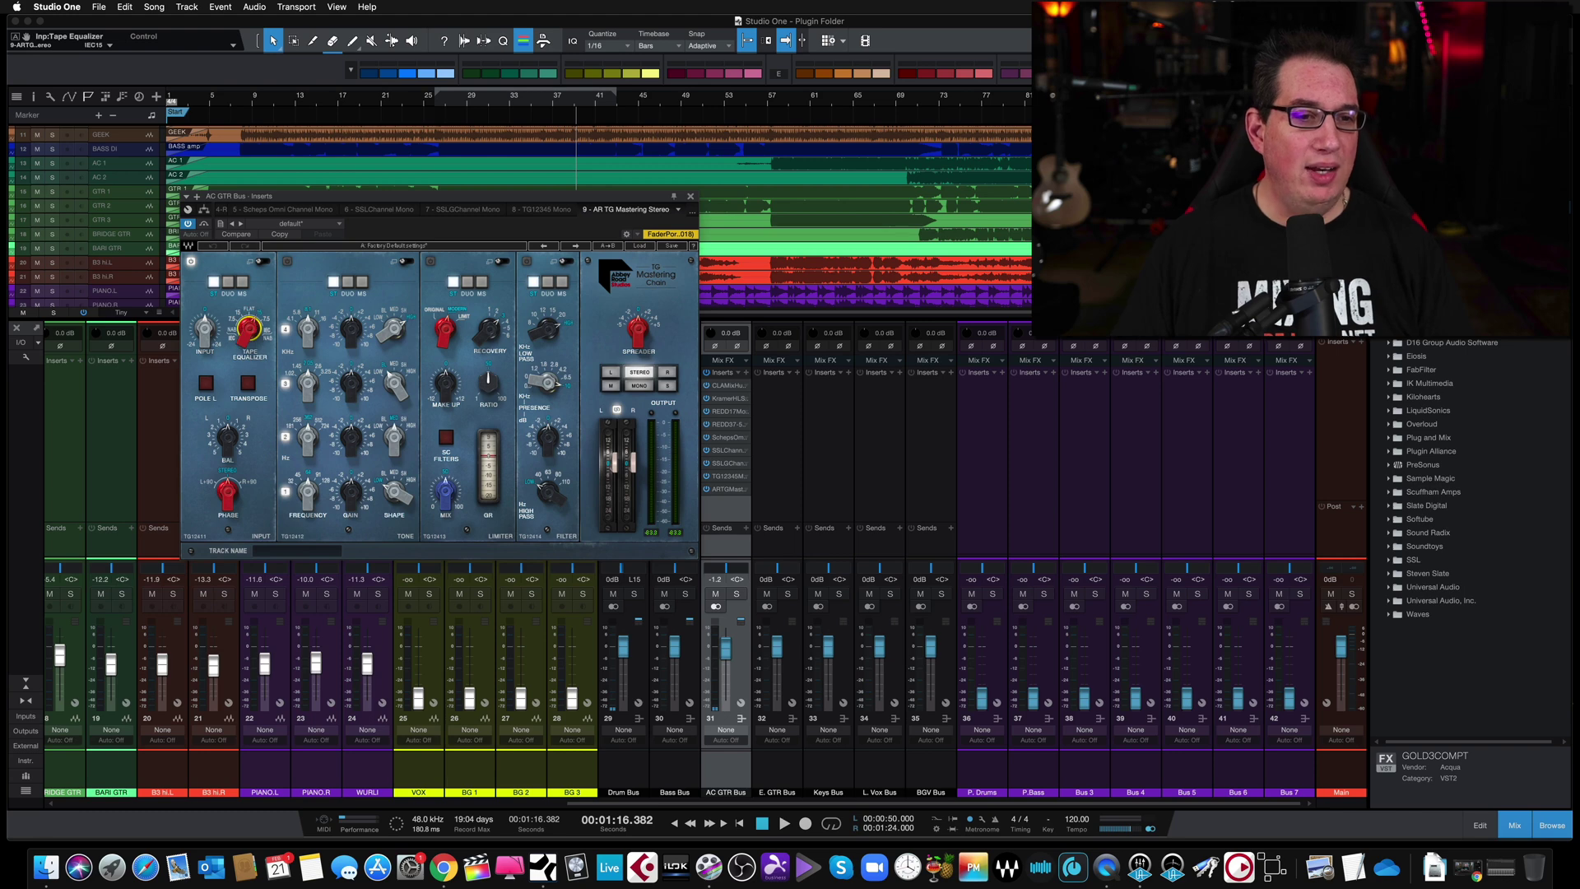
pyautogui.moveTo(246, 331); pyautogui.dragTo(232, 354)
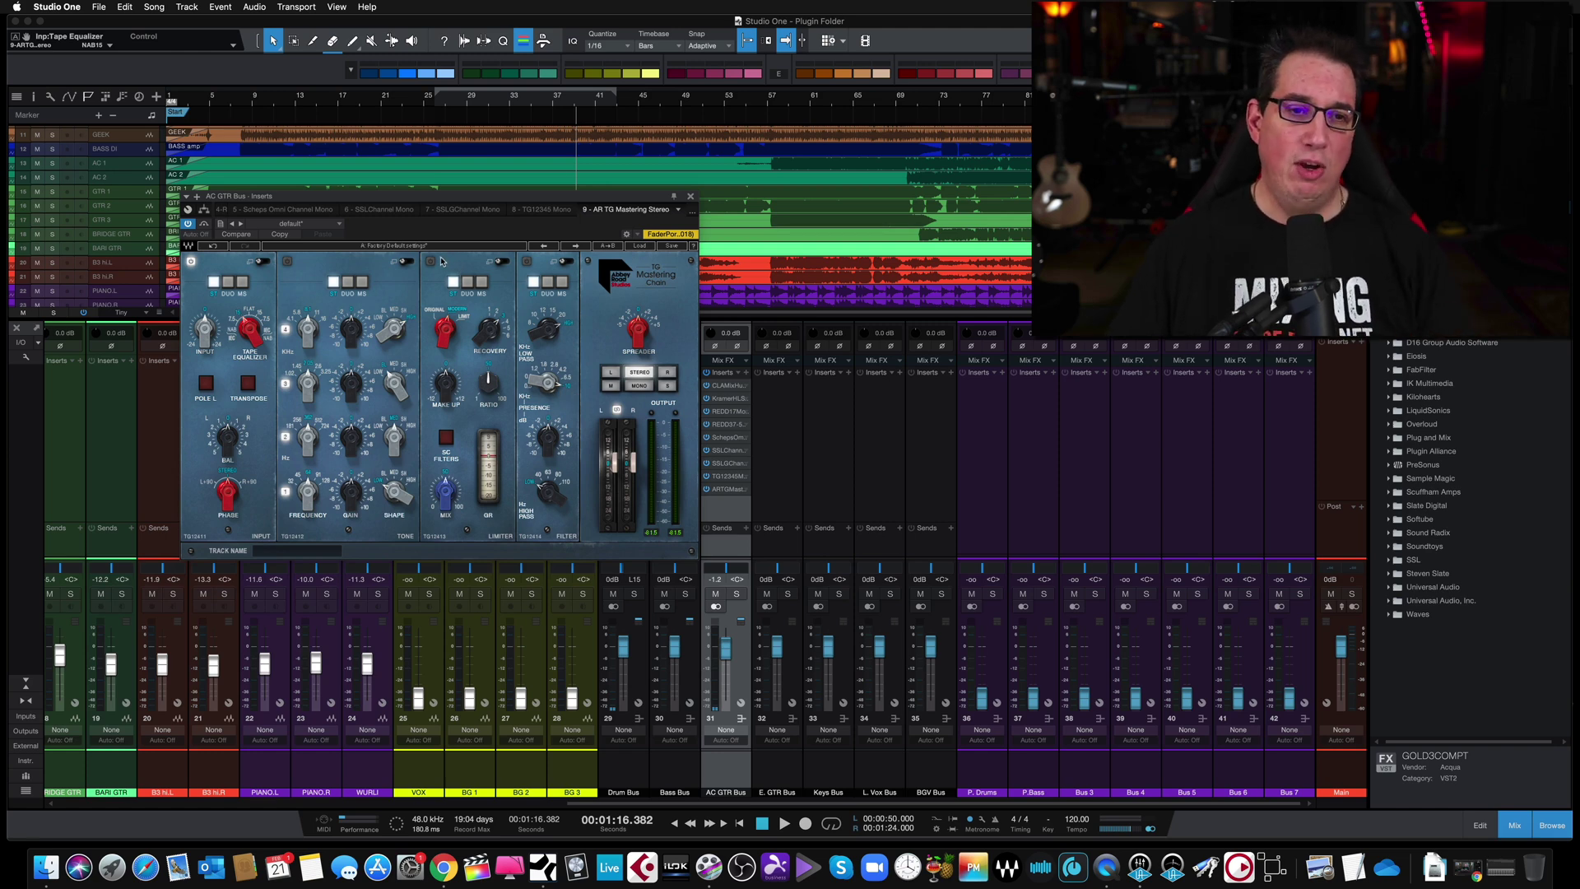
pyautogui.click(690, 197)
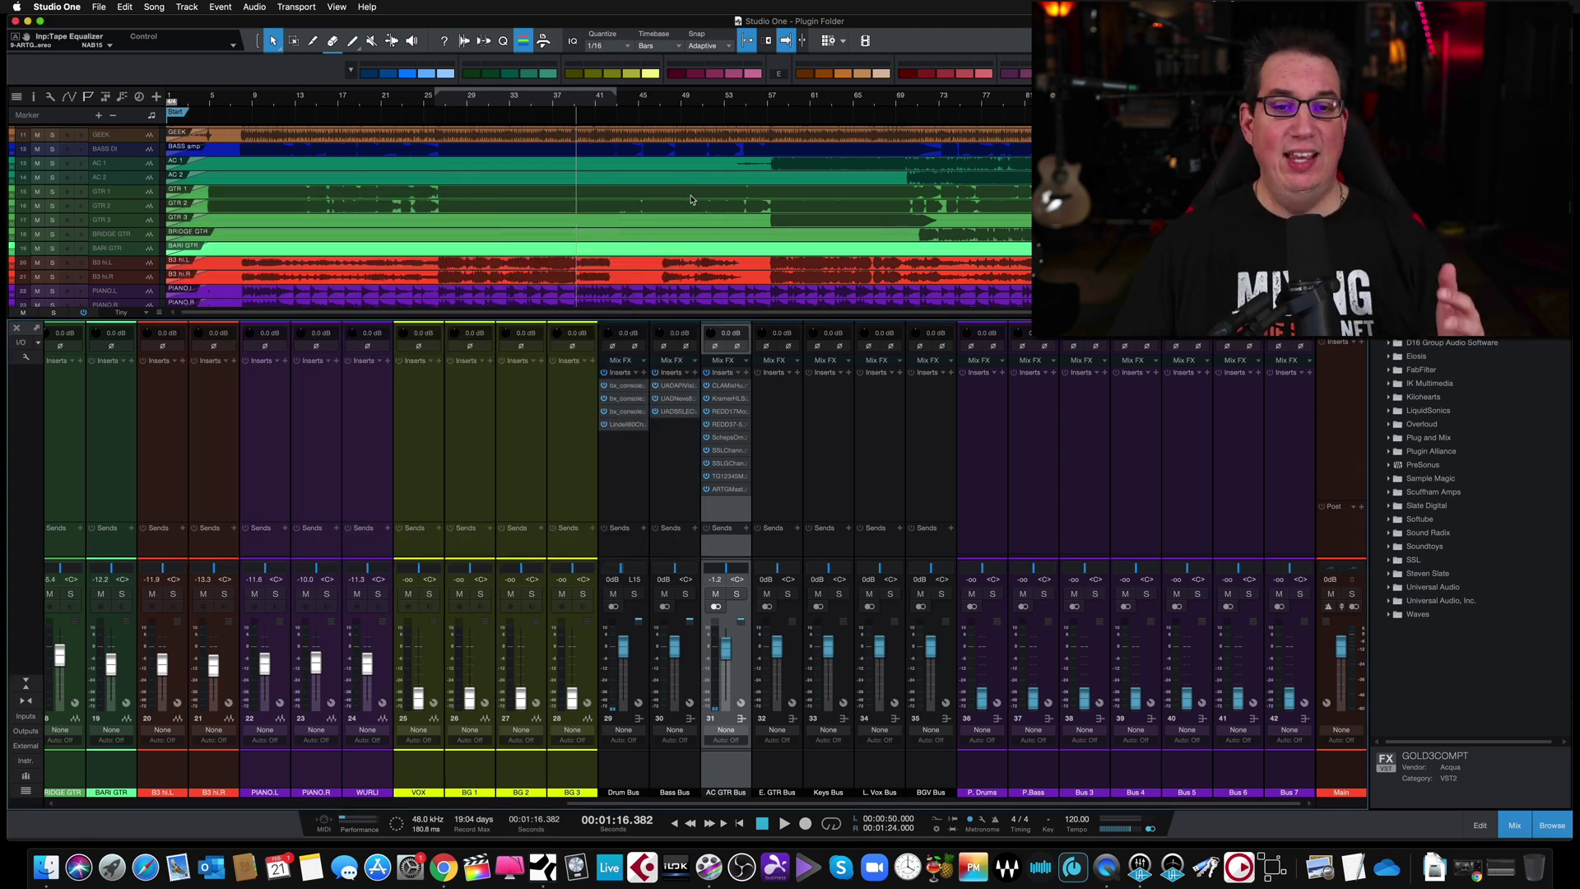
# Step: Compare the Drum Bus's bx_console SSL 4000 G with the AC GTR Bus's REDD17, opening and closing each in turn
pyautogui.click(609, 416)
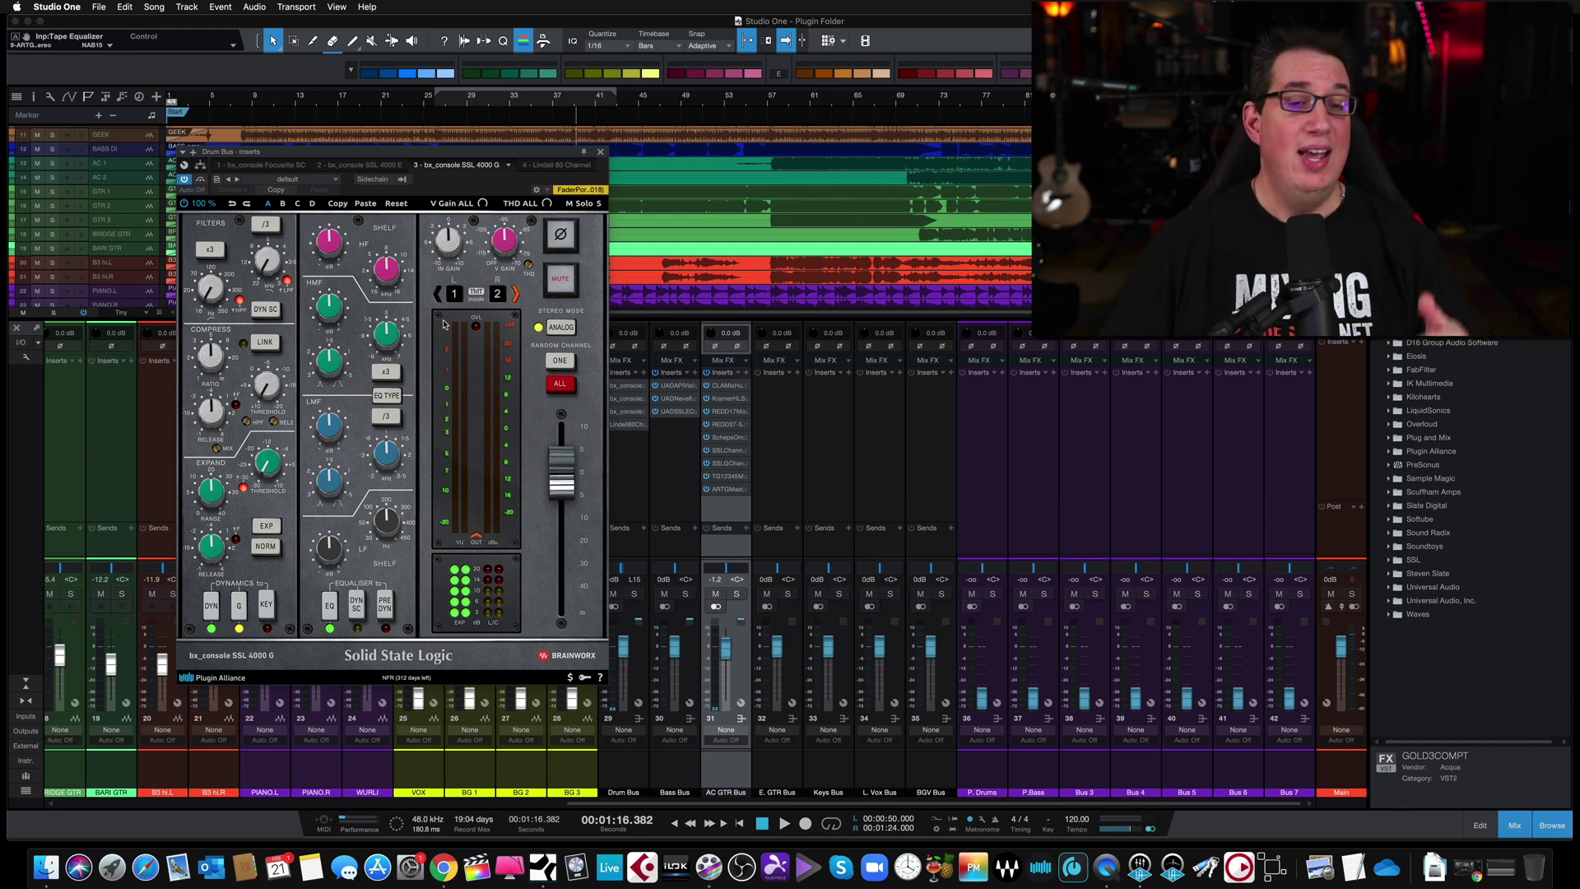
pyautogui.moveTo(516, 157); pyautogui.dragTo(522, 155)
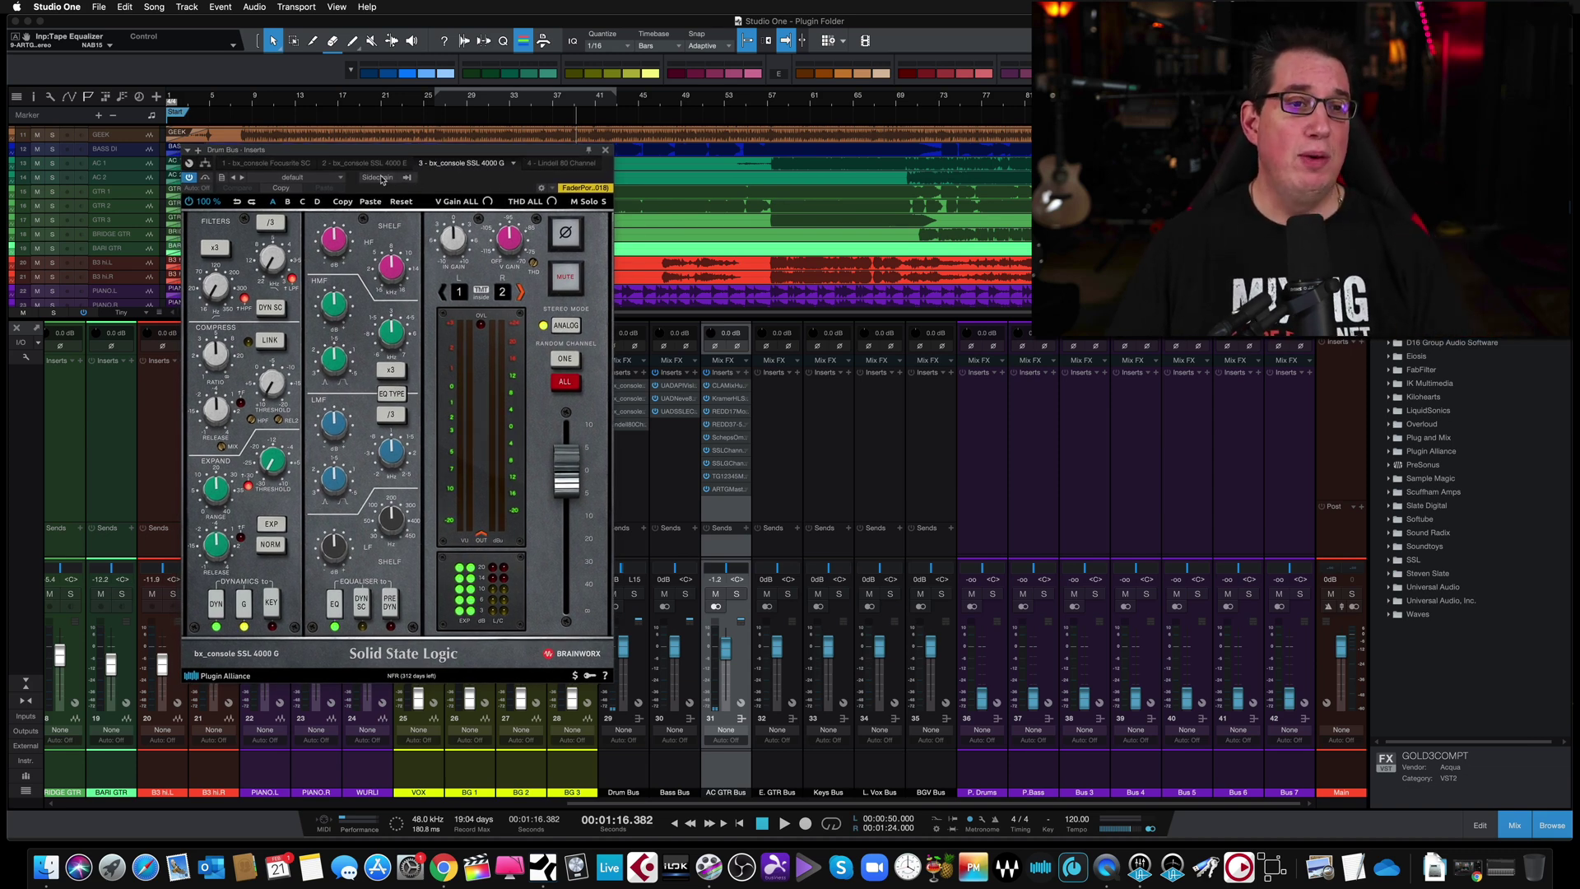
pyautogui.click(606, 153)
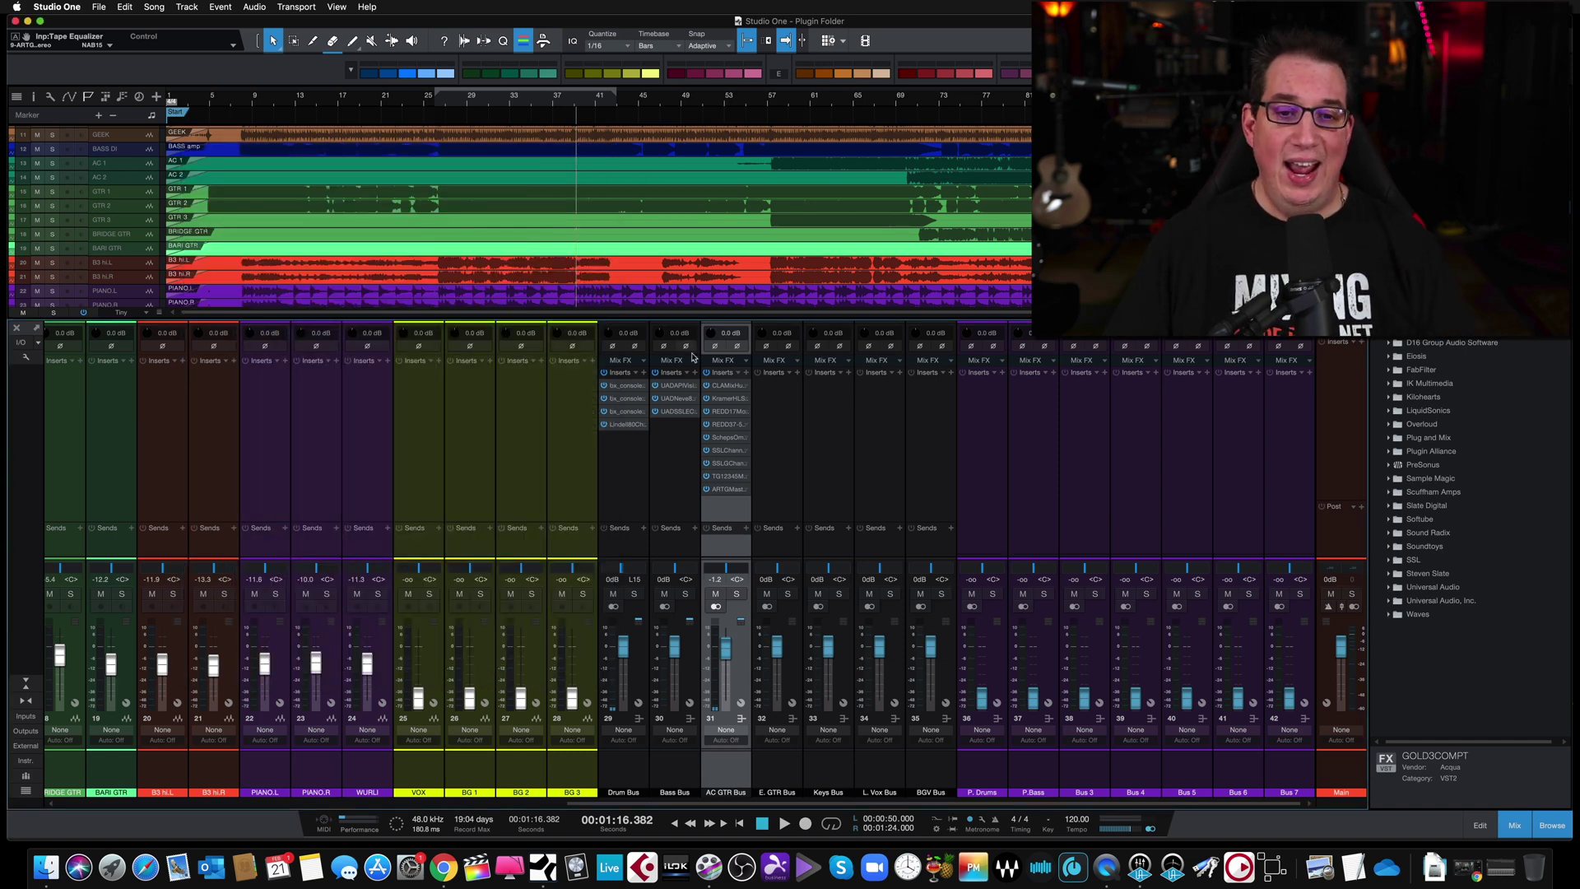
pyautogui.click(727, 412)
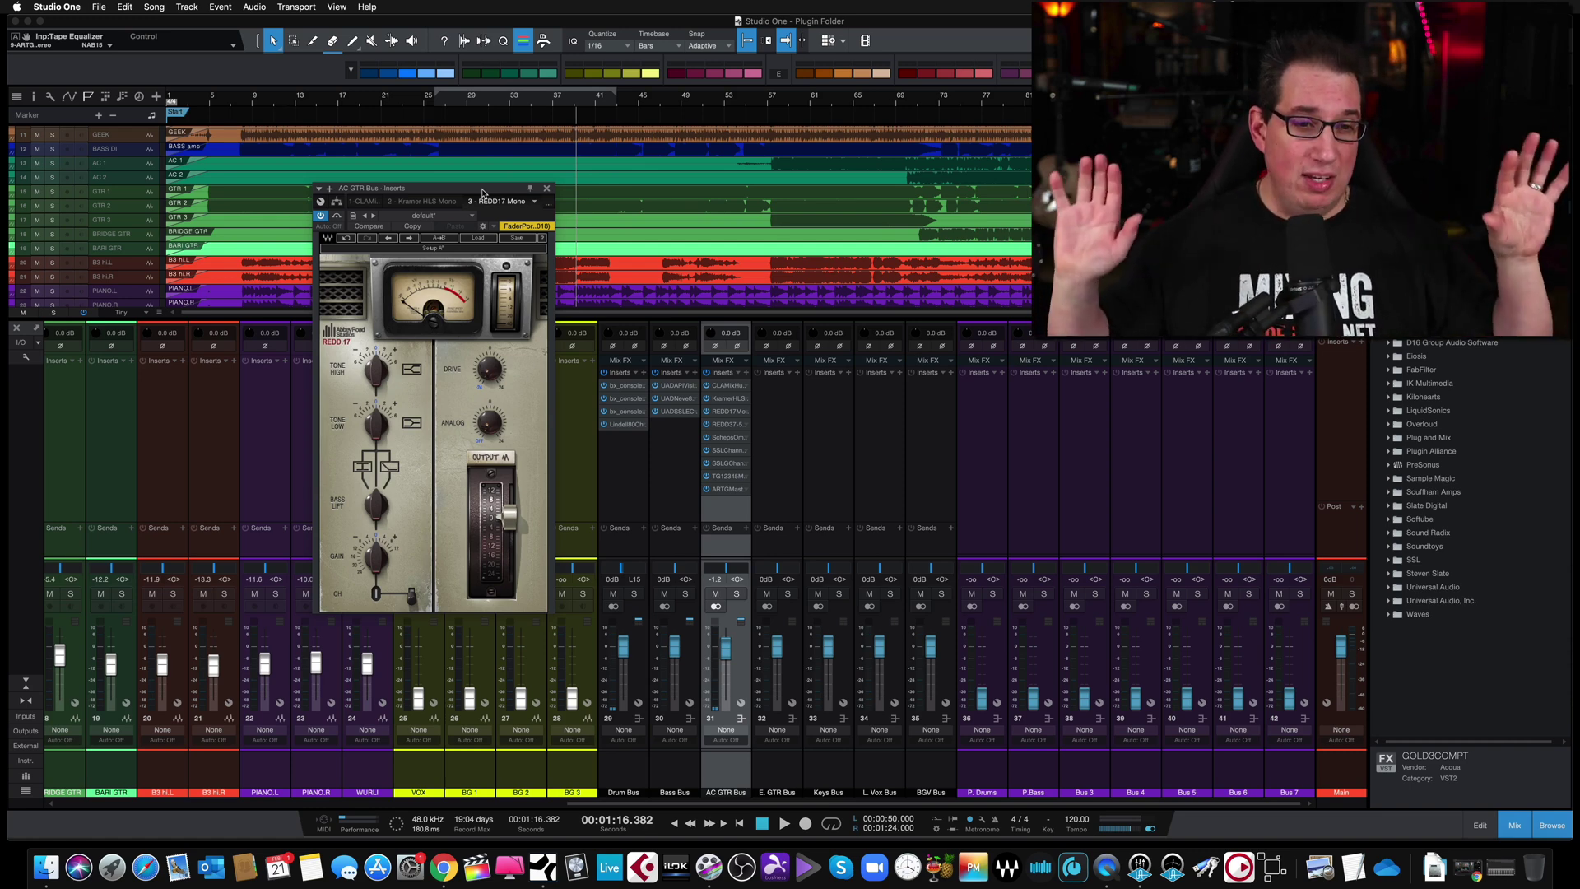
pyautogui.click(547, 190)
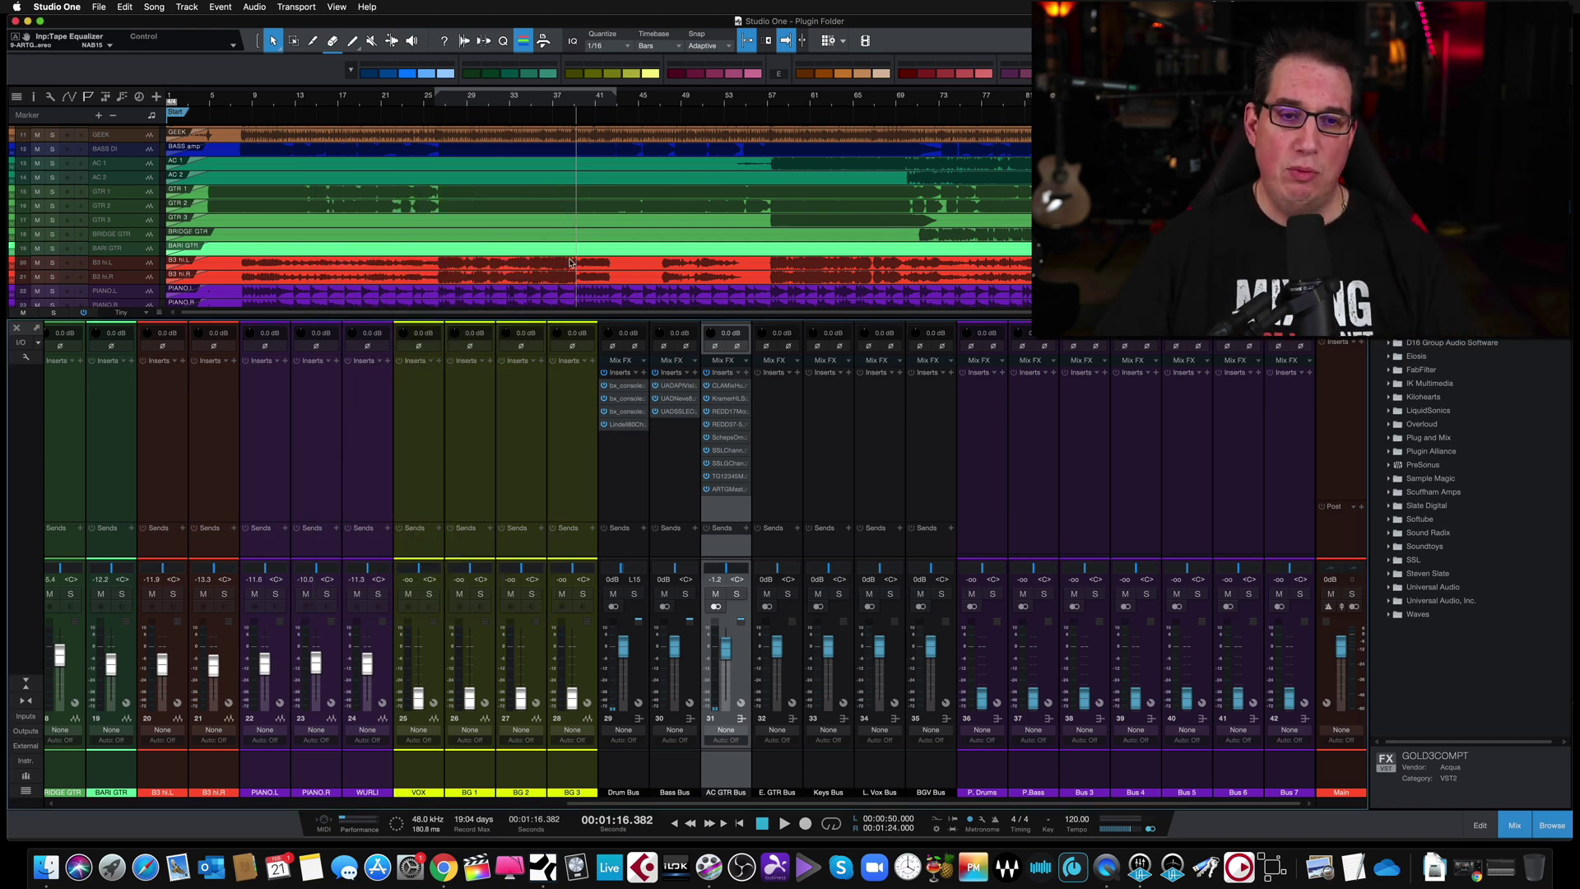
# Step: Open the Drum Bus's Lindell 80 Channel insert, examine its full channel strip, and close it
pyautogui.click(622, 390)
pyautogui.moveTo(482, 153); pyautogui.dragTo(439, 147)
pyautogui.click(488, 161)
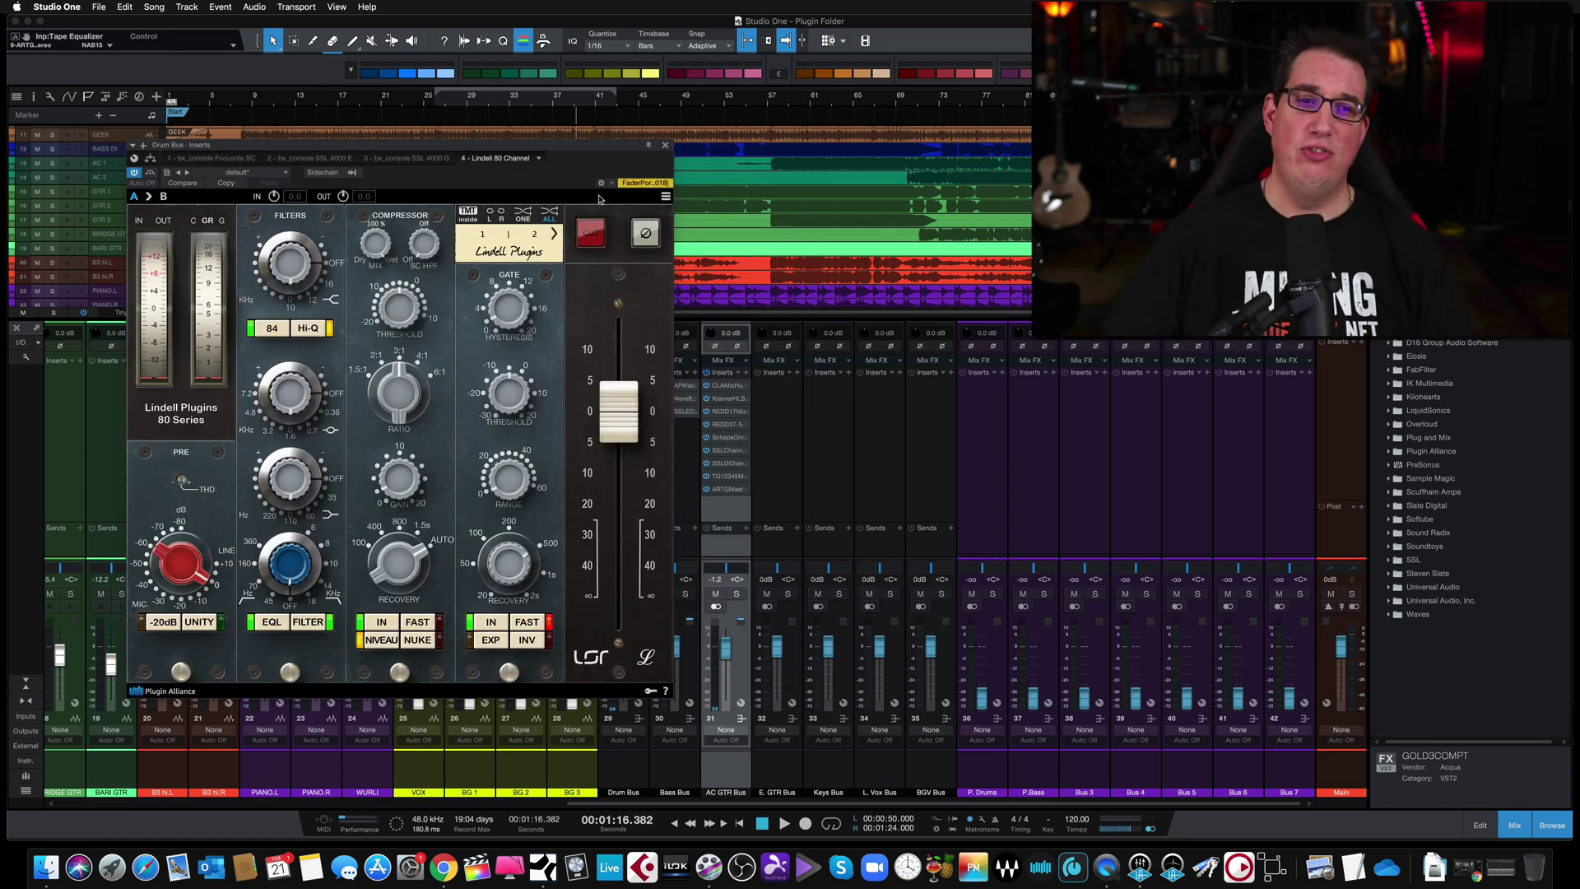
pyautogui.click(666, 147)
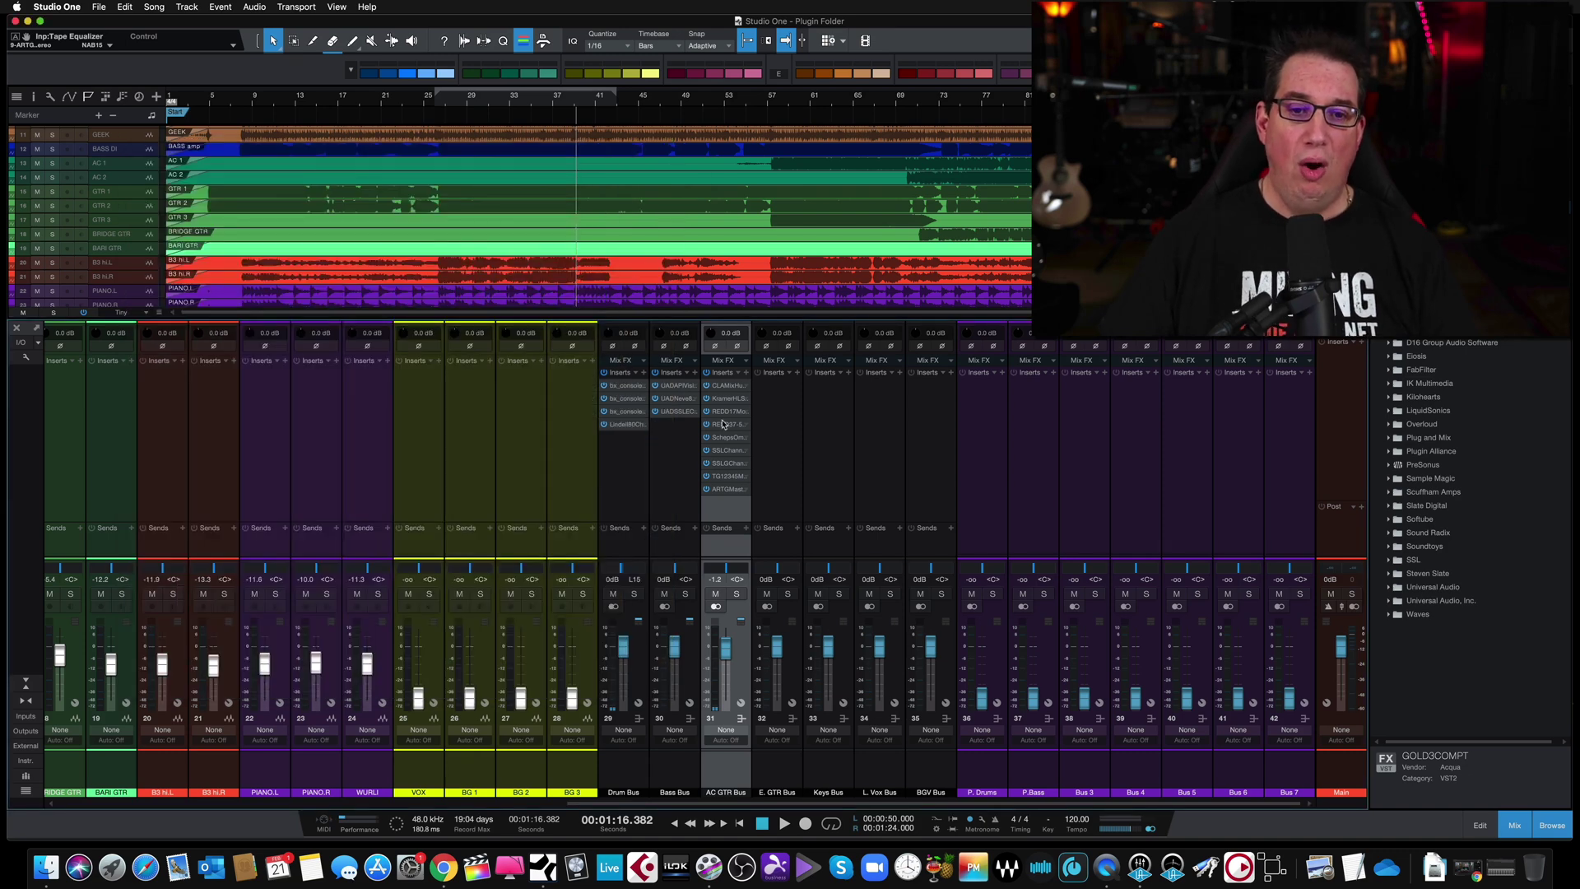
# Step: Reopen the AC GTR Bus's TG12345 insert, review its channel sections, and close it
pyautogui.doubleClick(725, 477)
pyautogui.moveTo(474, 176); pyautogui.dragTo(484, 172)
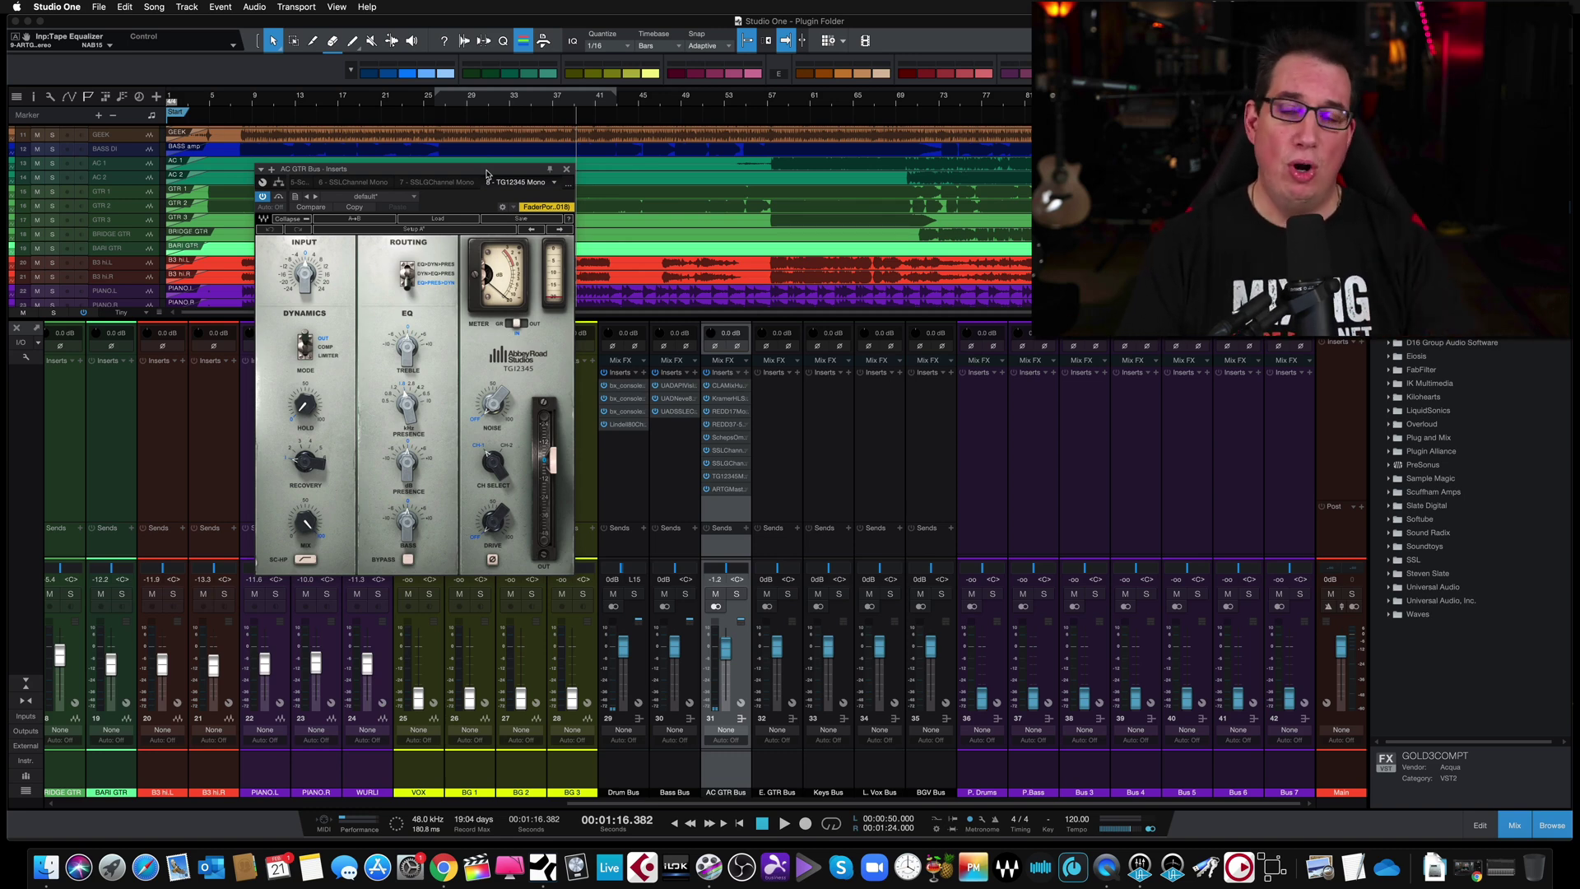
pyautogui.moveTo(491, 173); pyautogui.dragTo(520, 166)
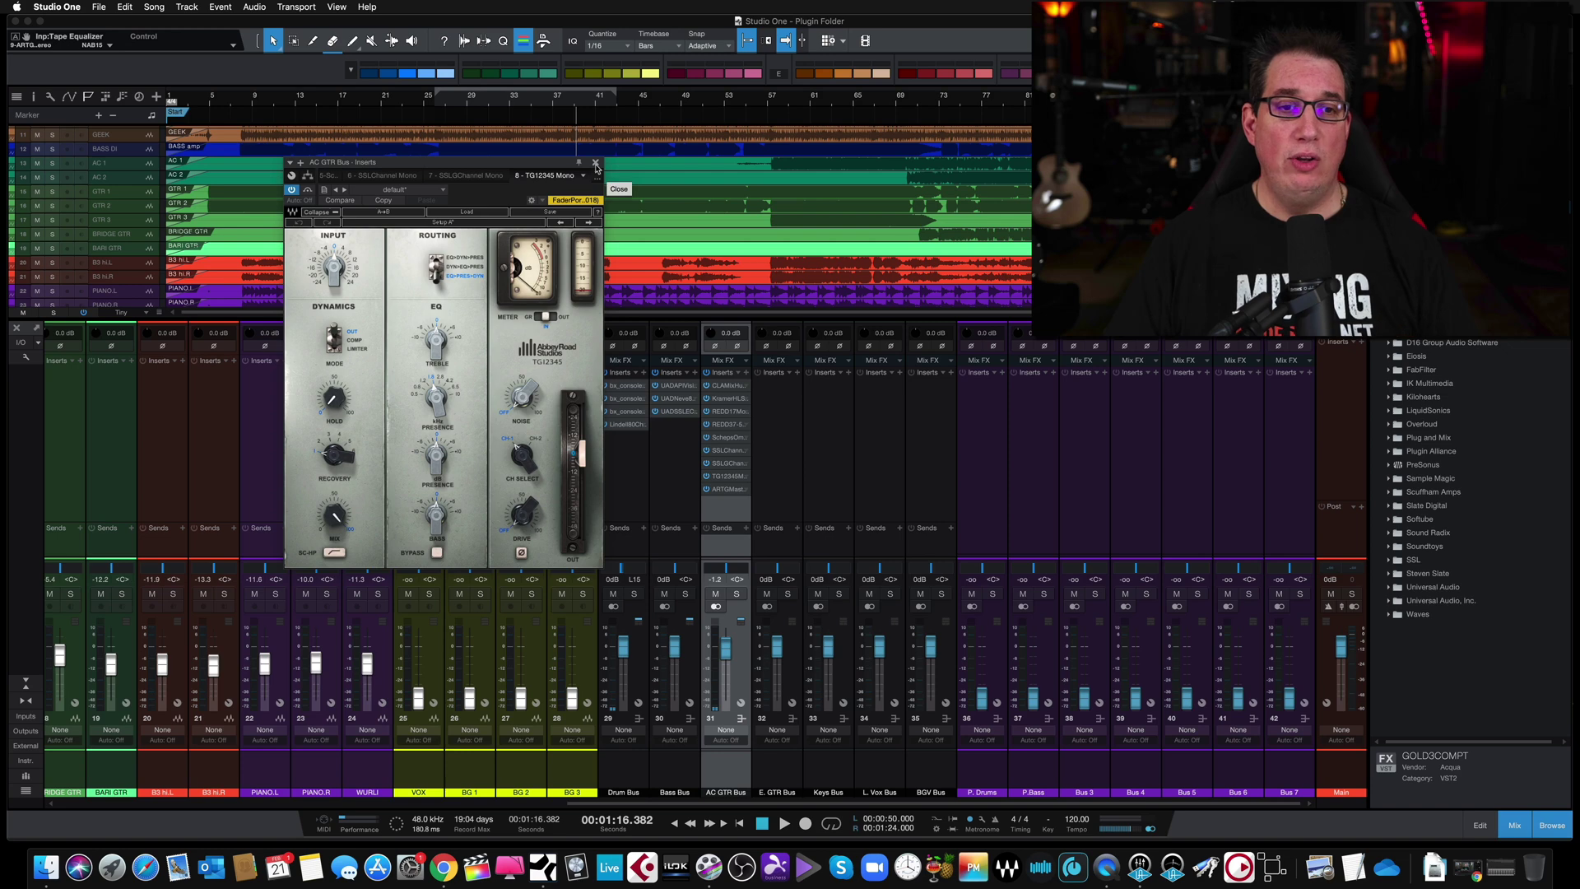
pyautogui.moveTo(549, 166); pyautogui.dragTo(552, 167)
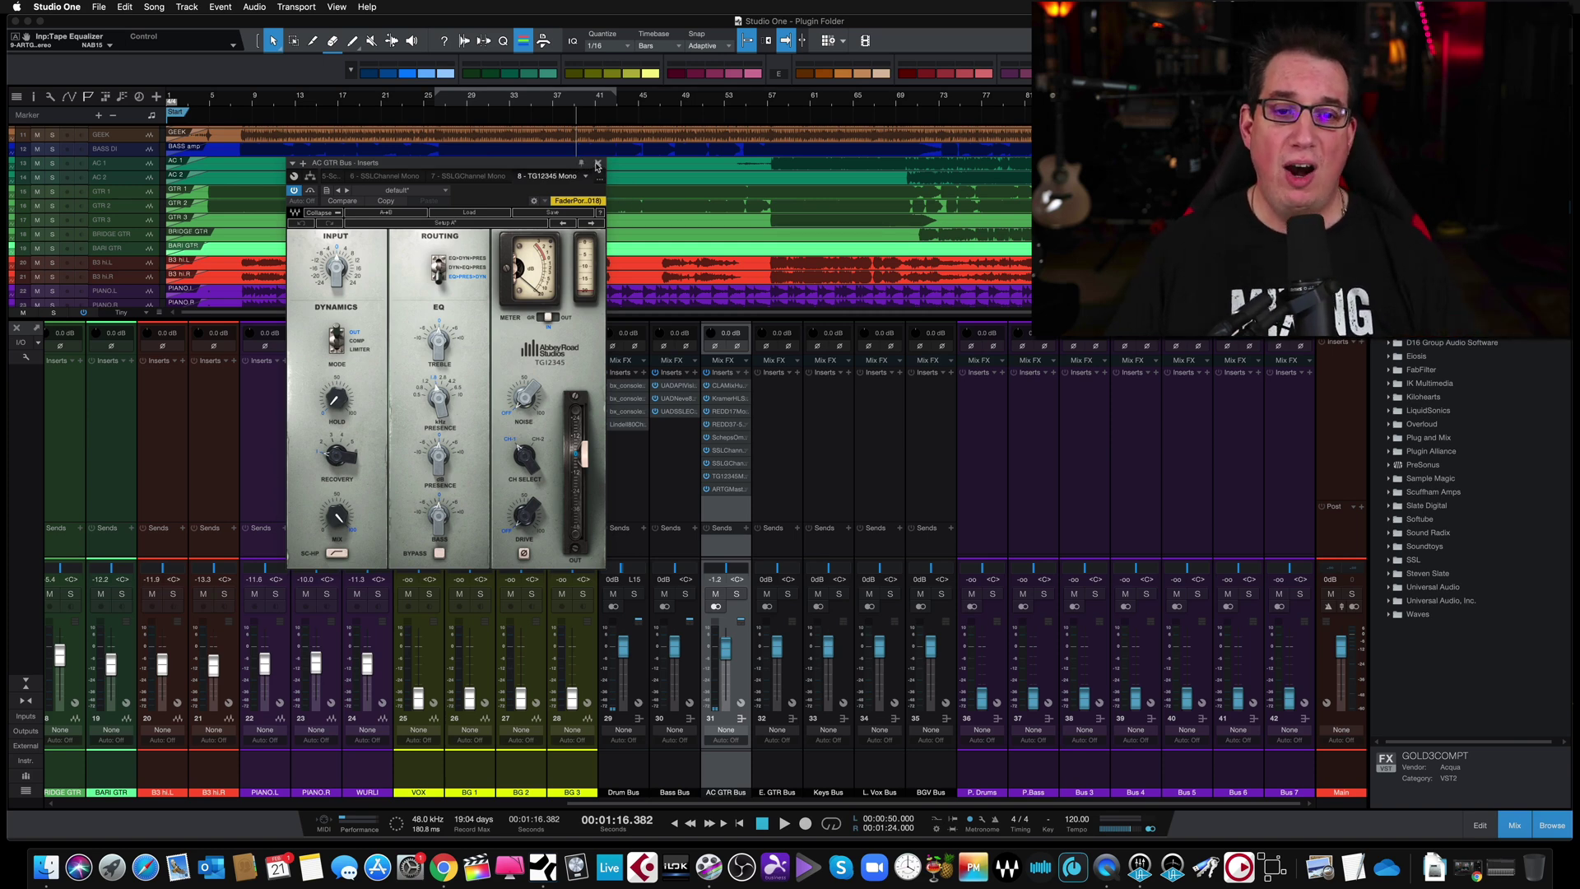
pyautogui.click(597, 165)
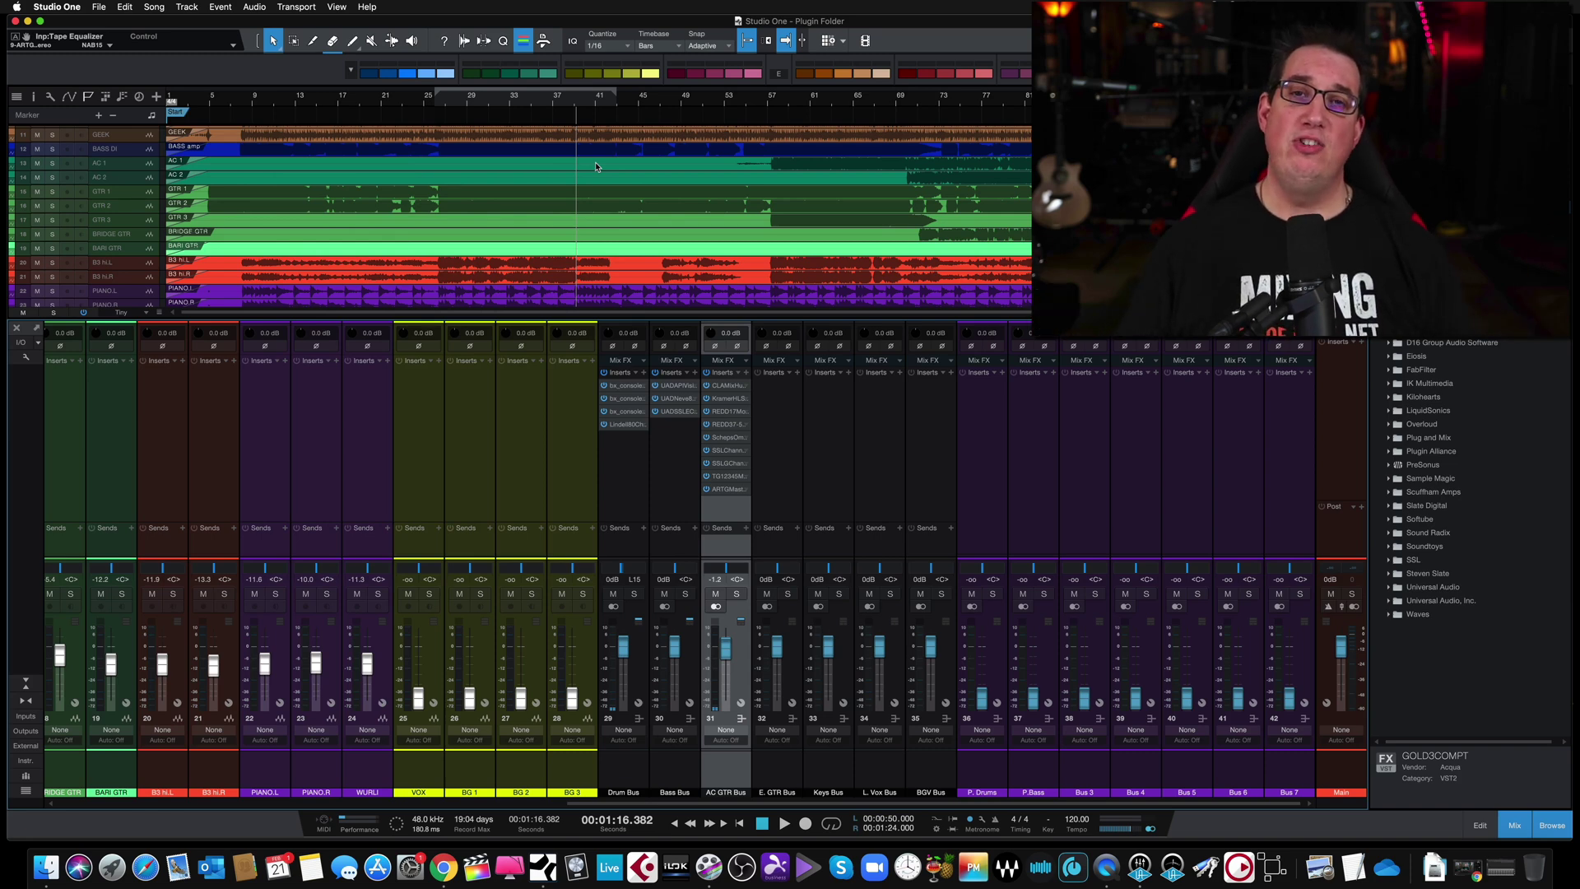